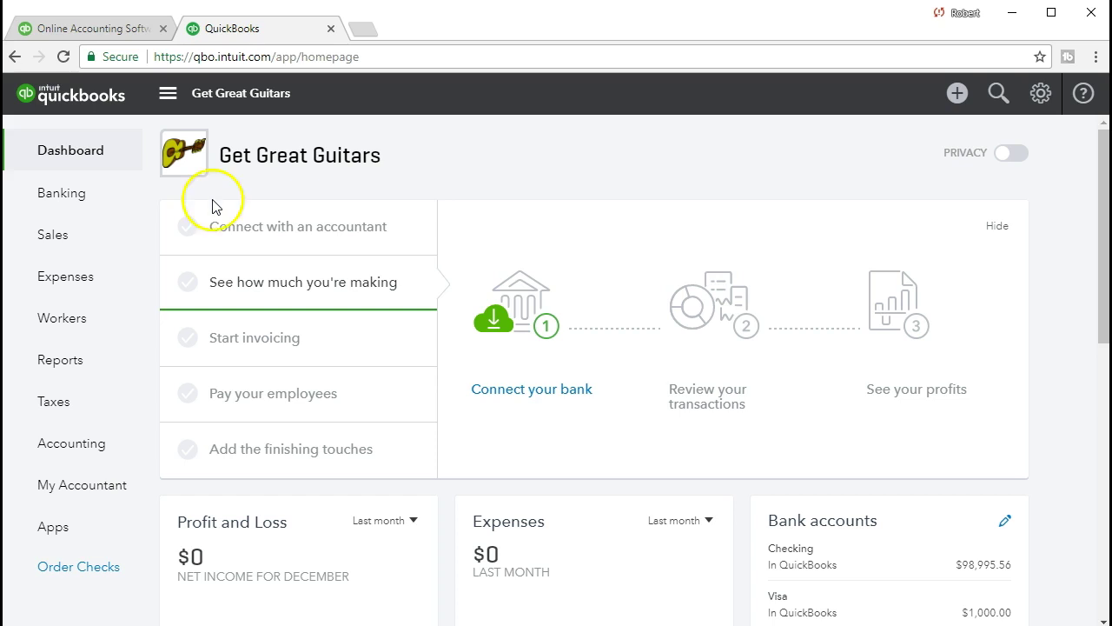
# - Go to Reports, show the Frequently Run list, and focus the Go to report search
pyautogui.click(100, 369)
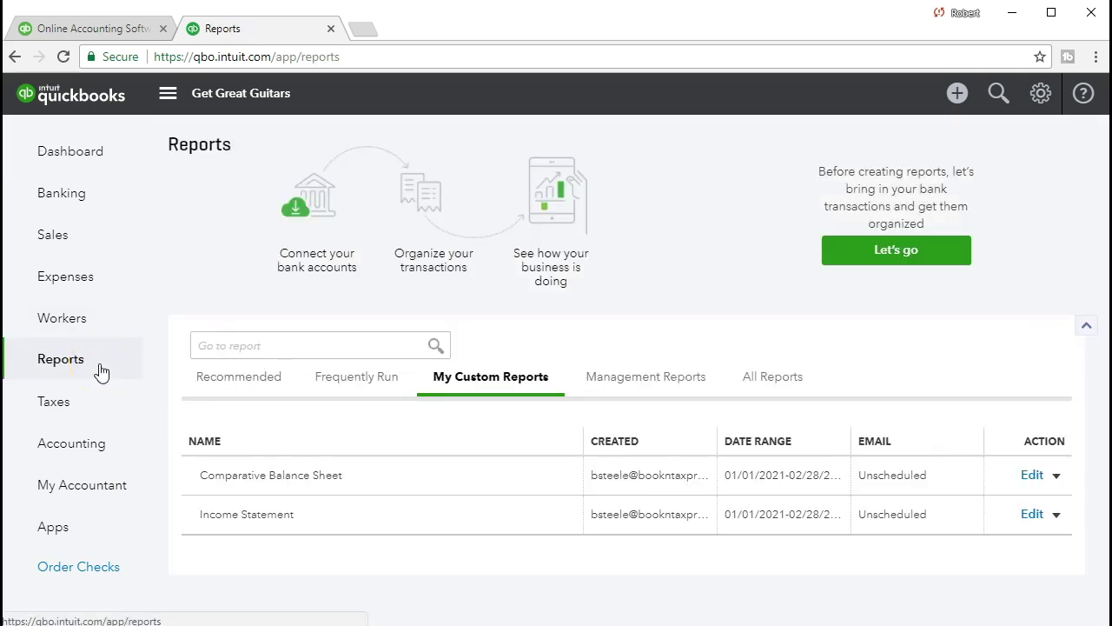
pyautogui.click(339, 391)
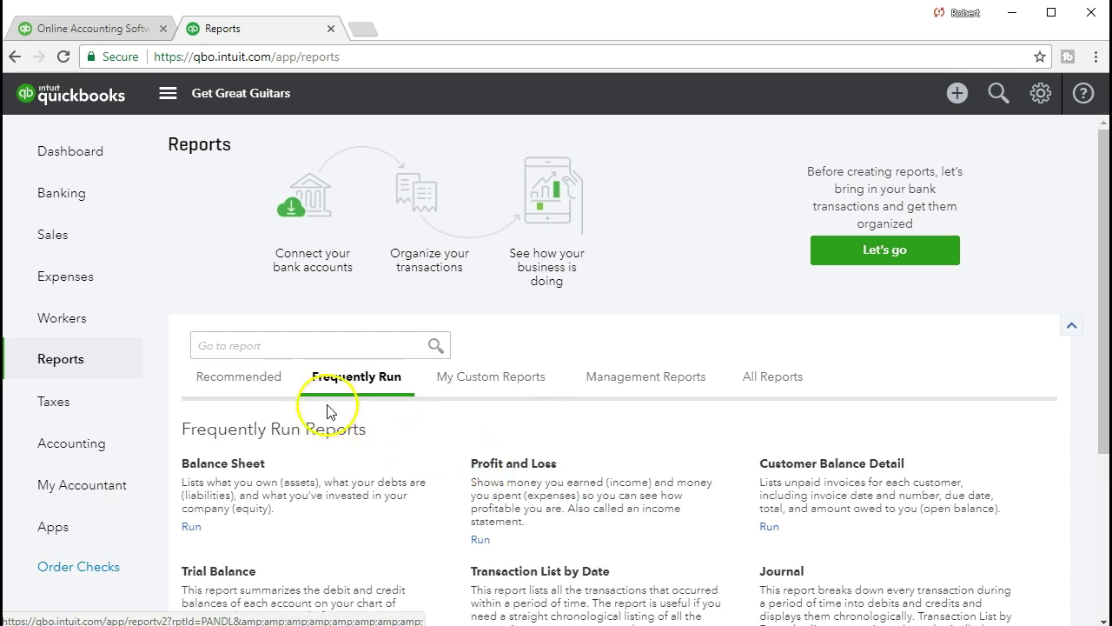
pyautogui.click(265, 344)
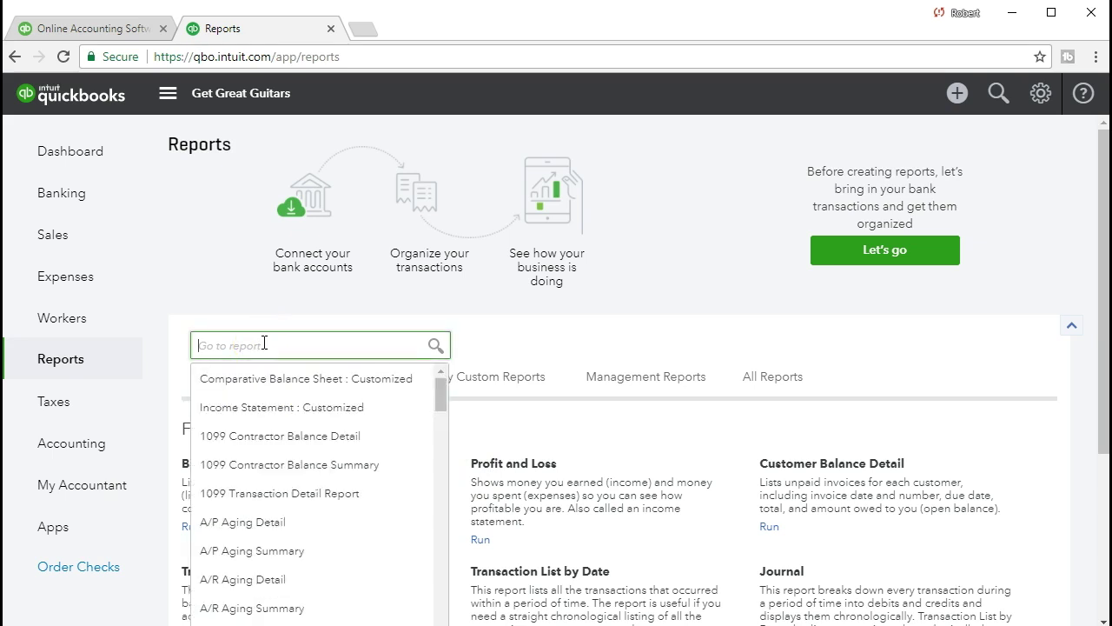
# - Search 'Pro' and open the Profit and Loss report for Get Great Guitars
pyautogui.write('Pro')
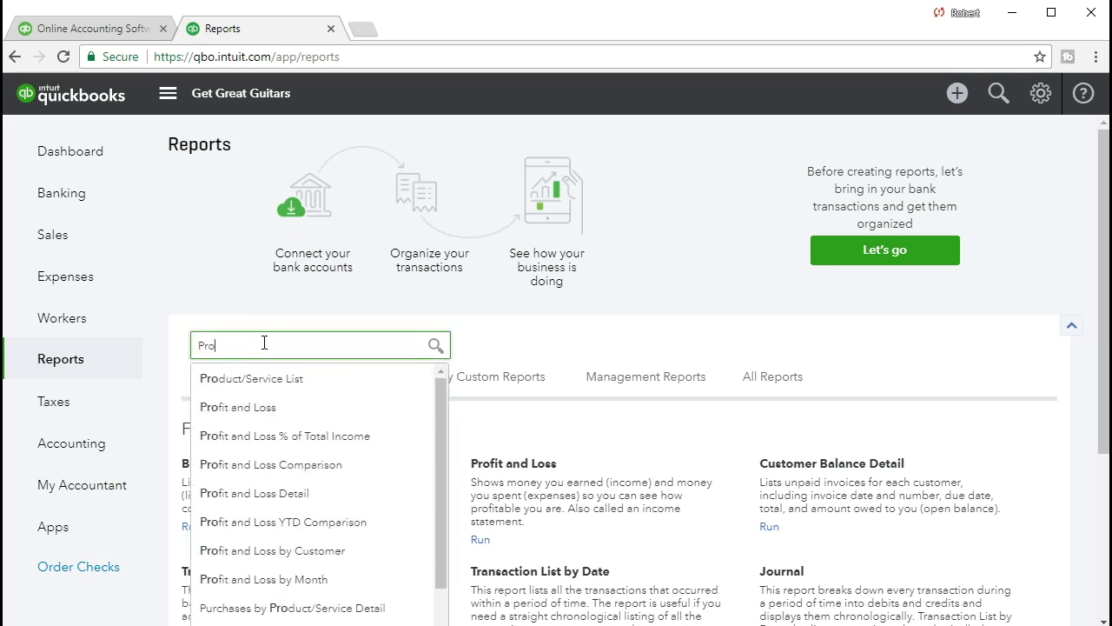
pyautogui.click(259, 410)
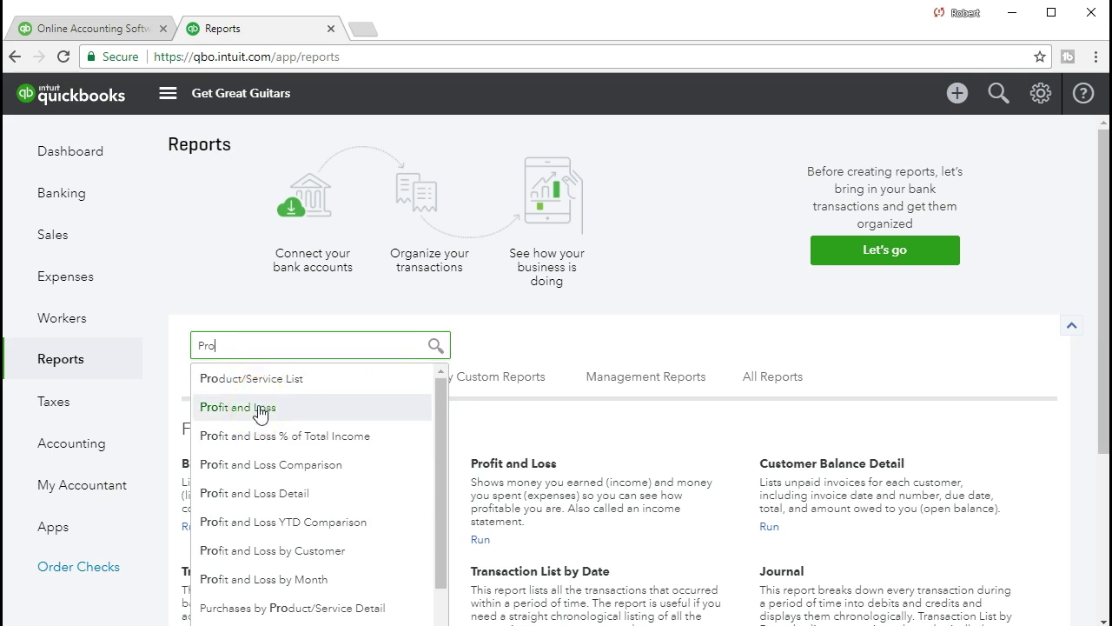
pyautogui.click(291, 421)
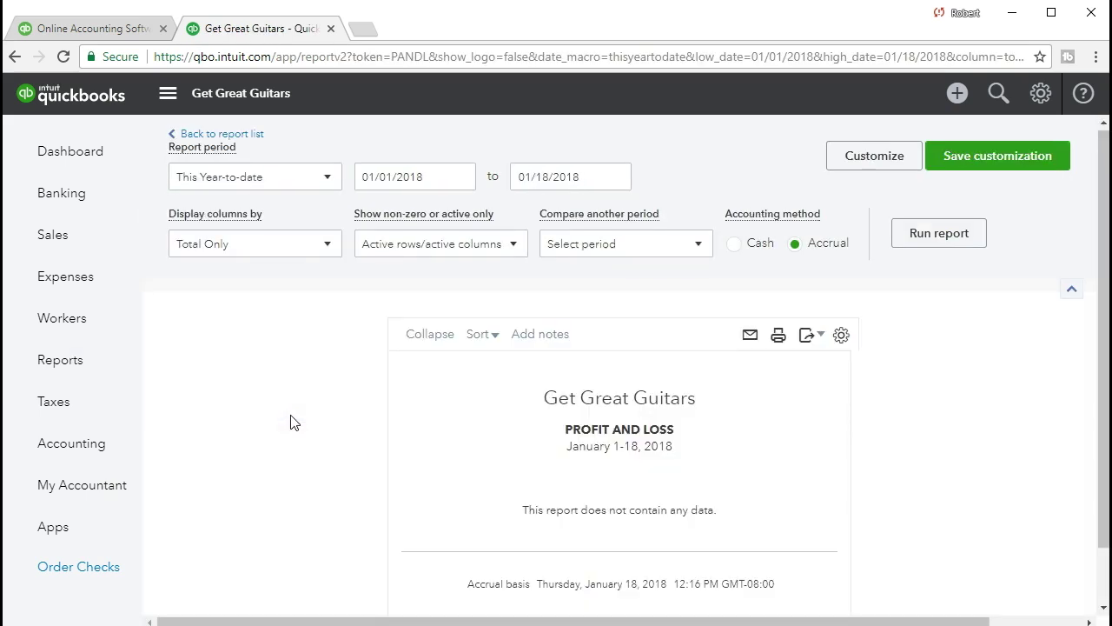
# - Rerun Profit and Loss for 01/01/2021 to 02/28/2021, showing Sales 4,967.40
pyautogui.click(426, 177)
pyautogui.moveTo(426, 176); pyautogui.dragTo(310, 181)
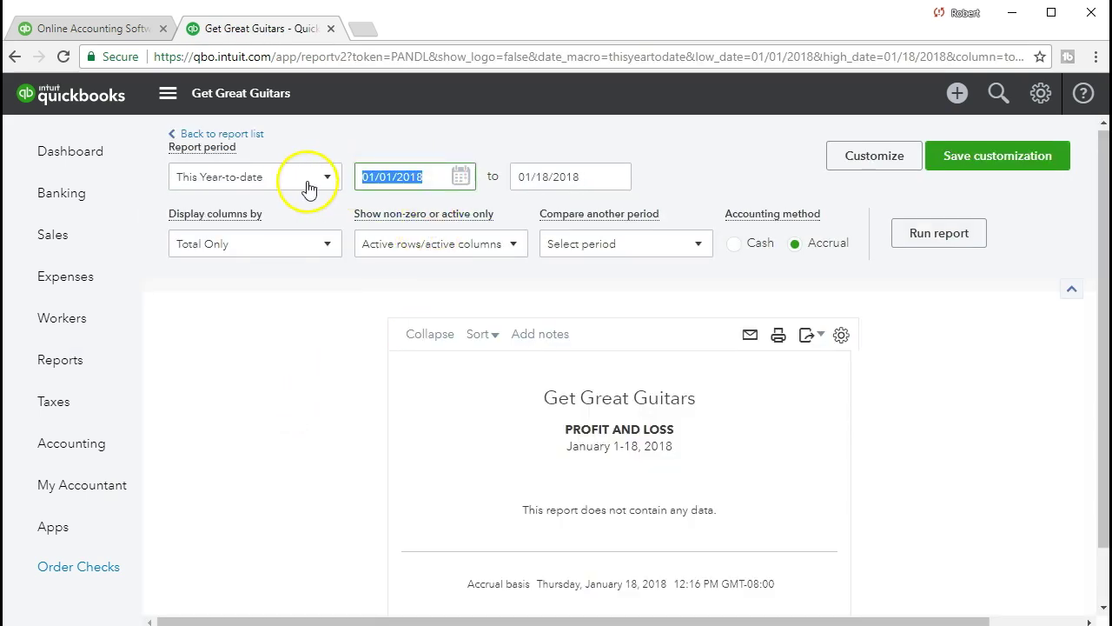
pyautogui.write('010121')
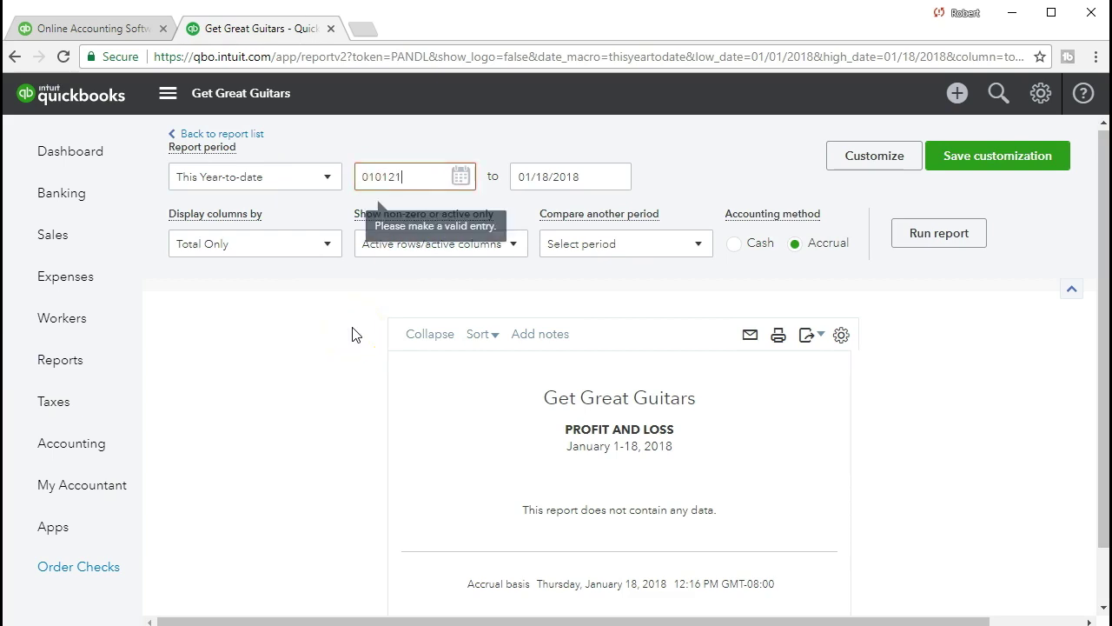
pyautogui.press('Tab')
pyautogui.write('022821')
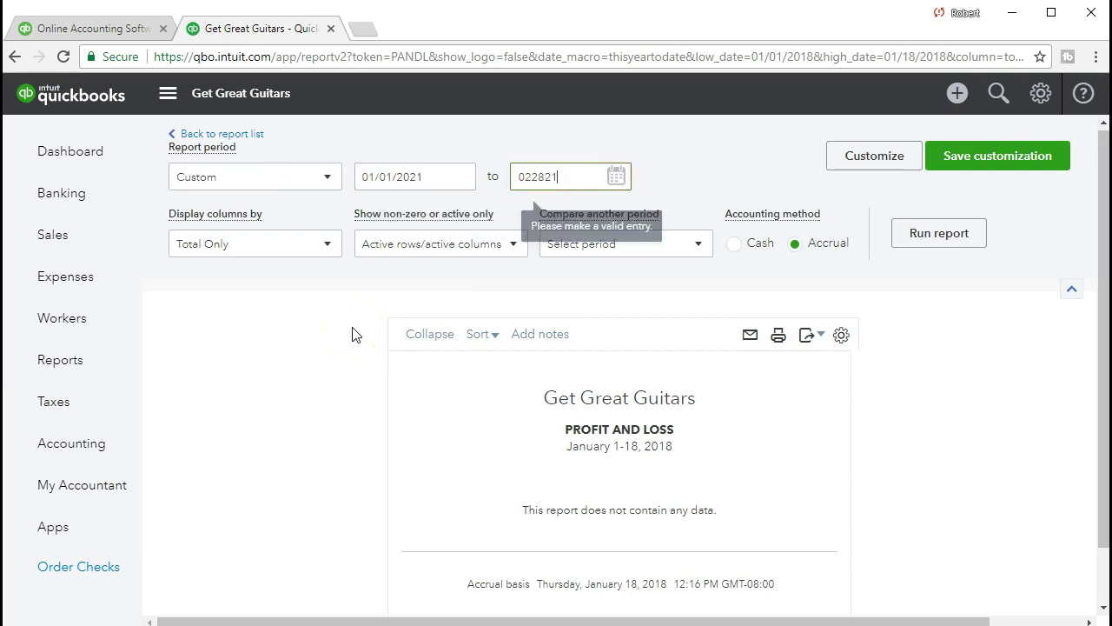
pyautogui.press('Tab')
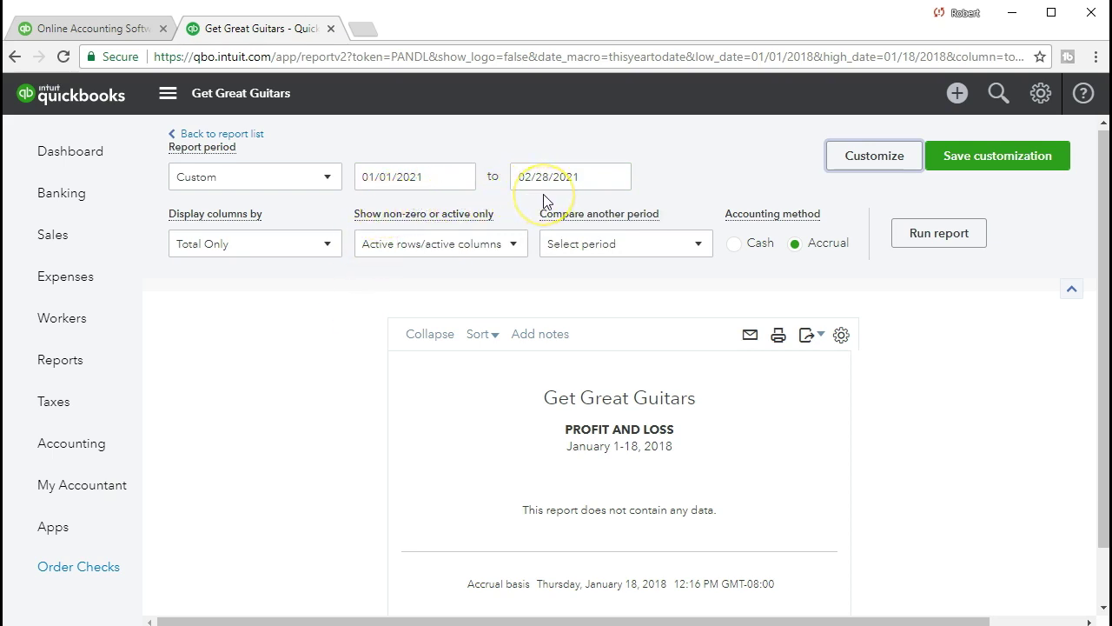
pyautogui.click(905, 246)
pyautogui.scroll(-2, 904, 246)
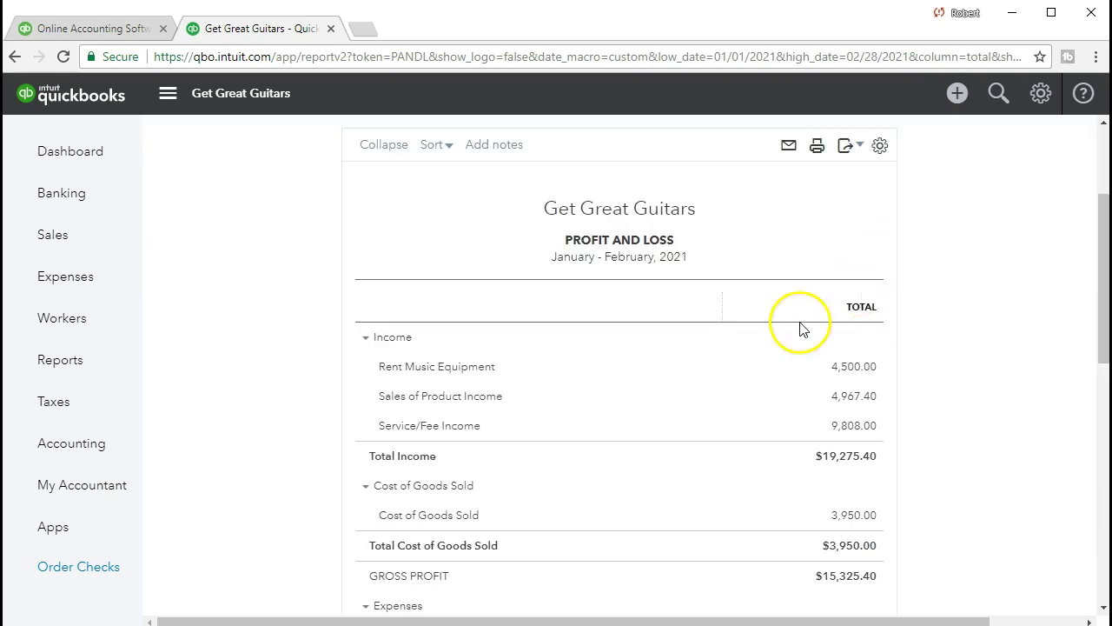
pyautogui.scroll(2, 674, 405)
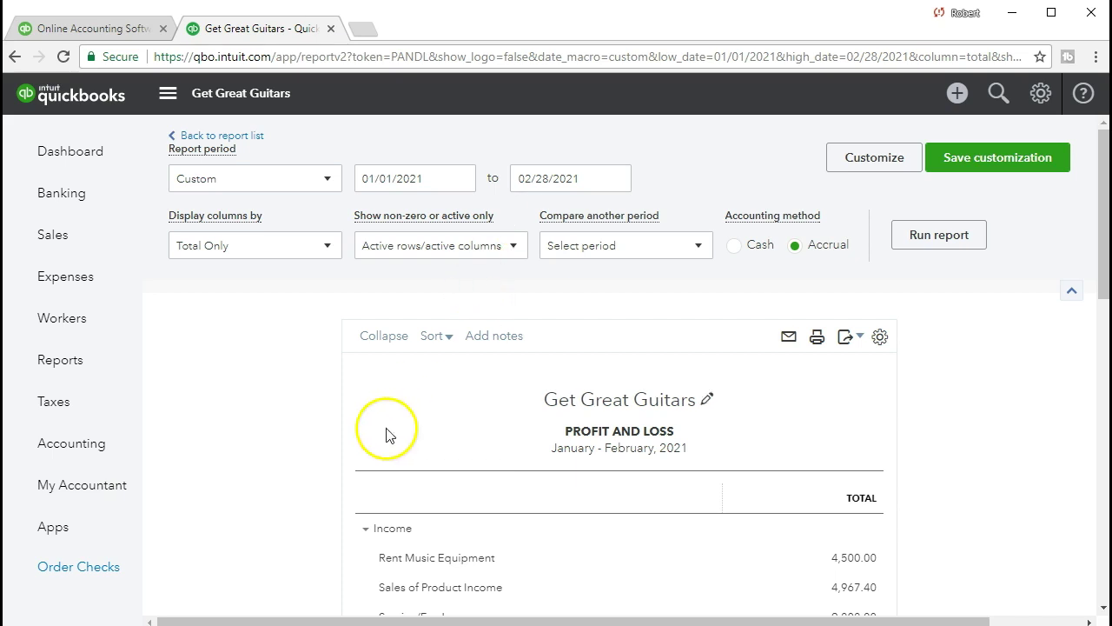
pyautogui.scroll(-1, 369, 437)
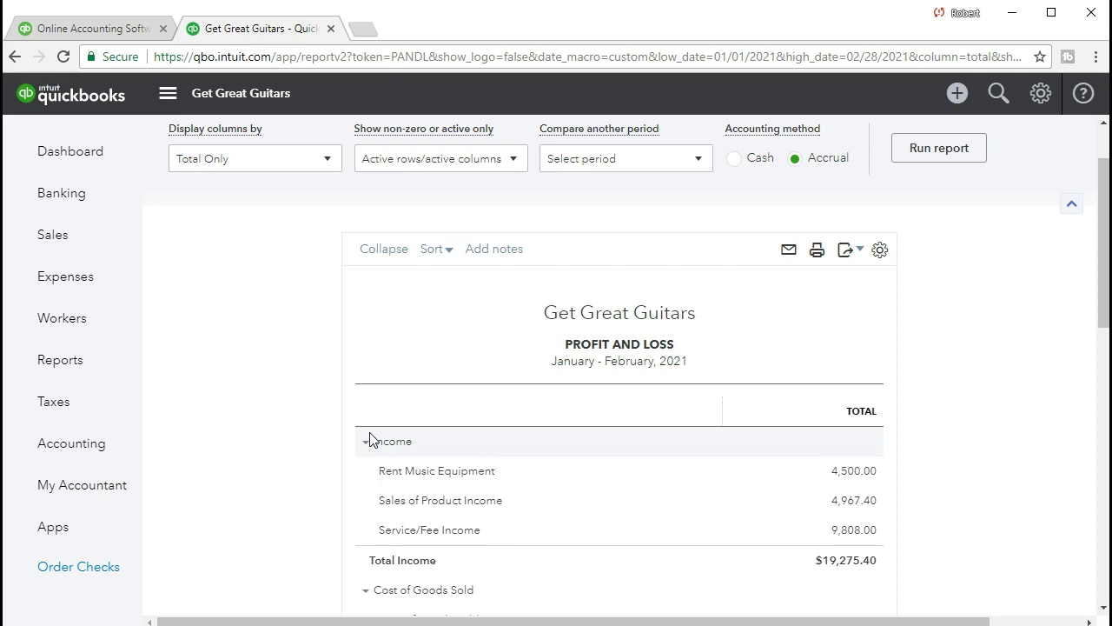
pyautogui.scroll(1, 369, 439)
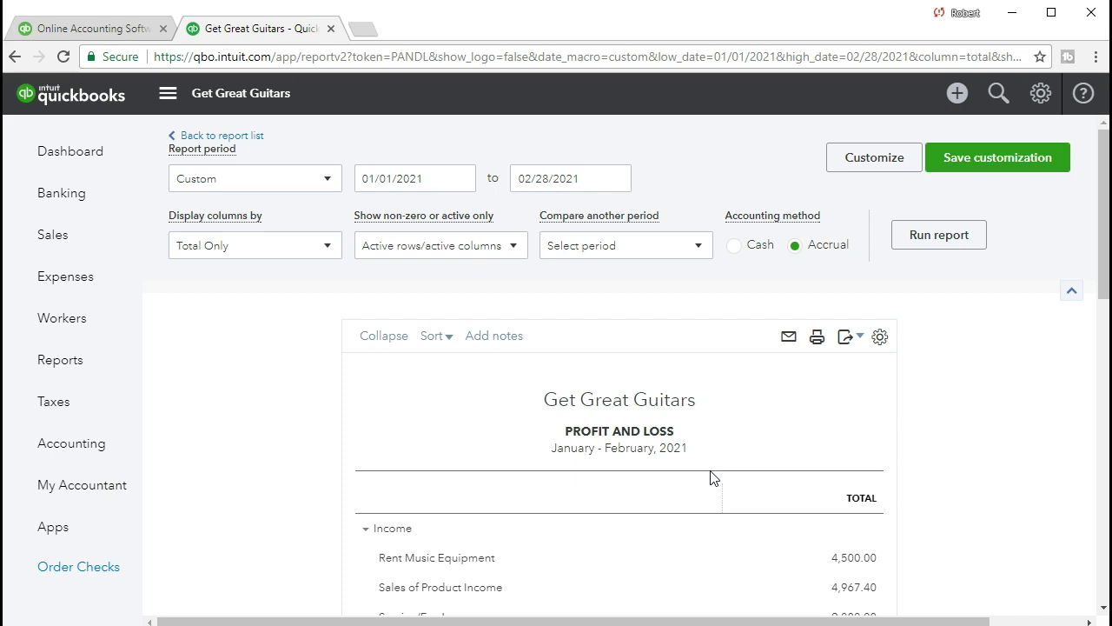
pyautogui.scroll(-2, 711, 478)
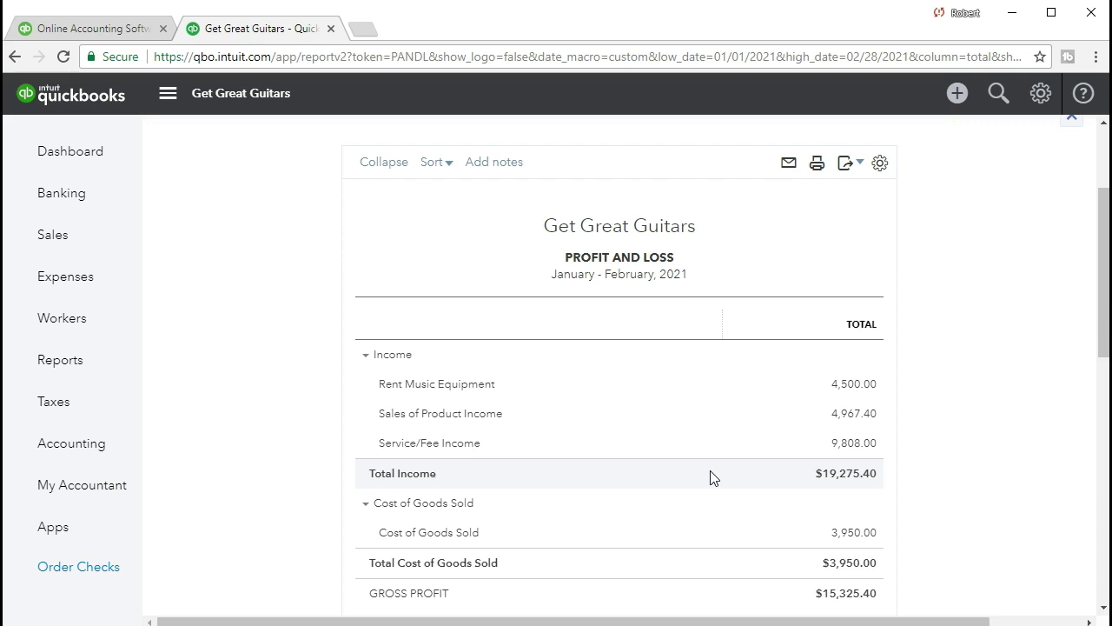
pyautogui.scroll(2, 711, 477)
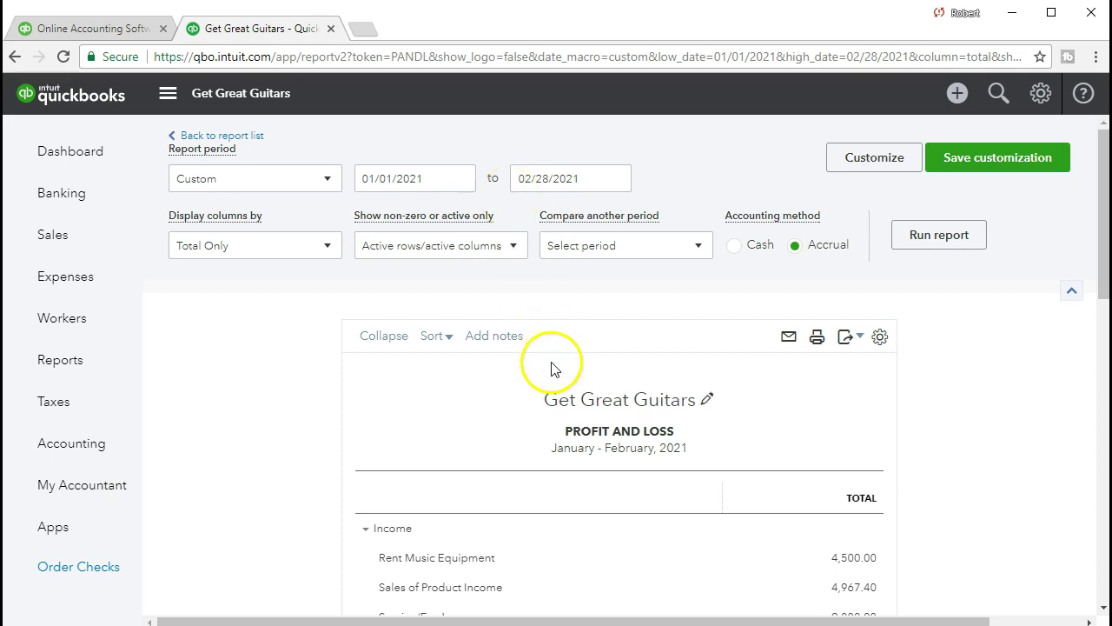
pyautogui.scroll(-1, 551, 367)
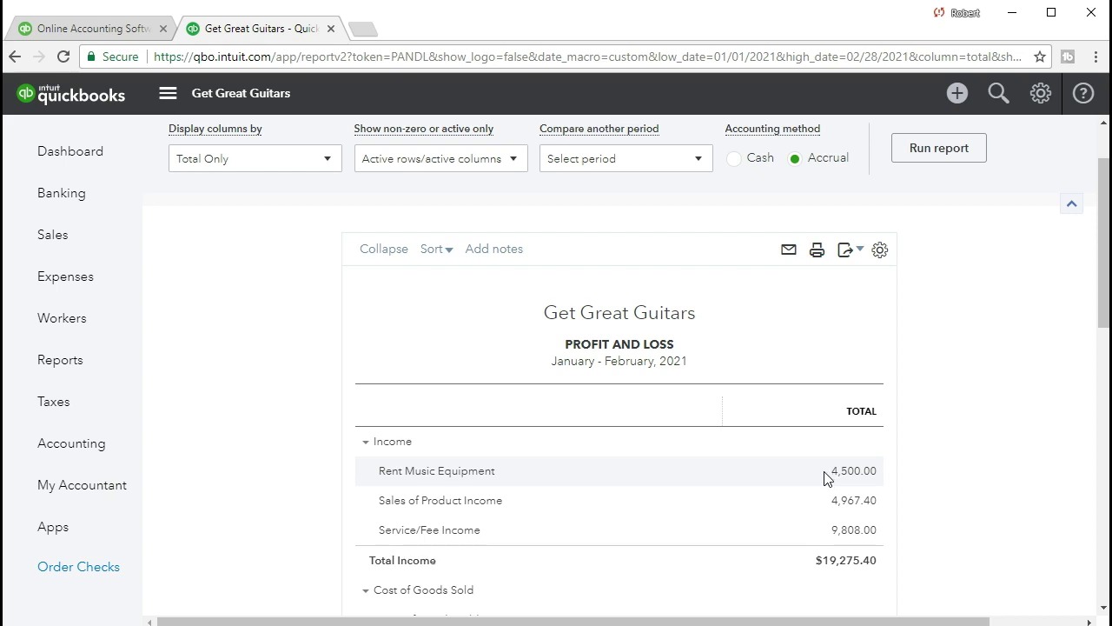
pyautogui.scroll(2, 817, 473)
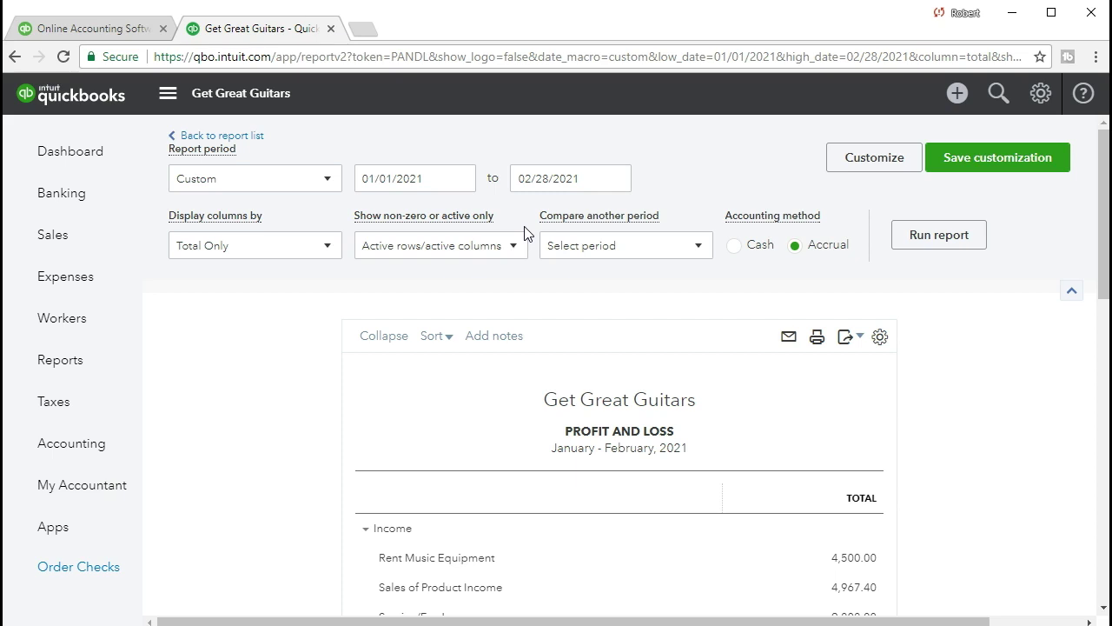
pyautogui.click(678, 489)
pyautogui.click(717, 500)
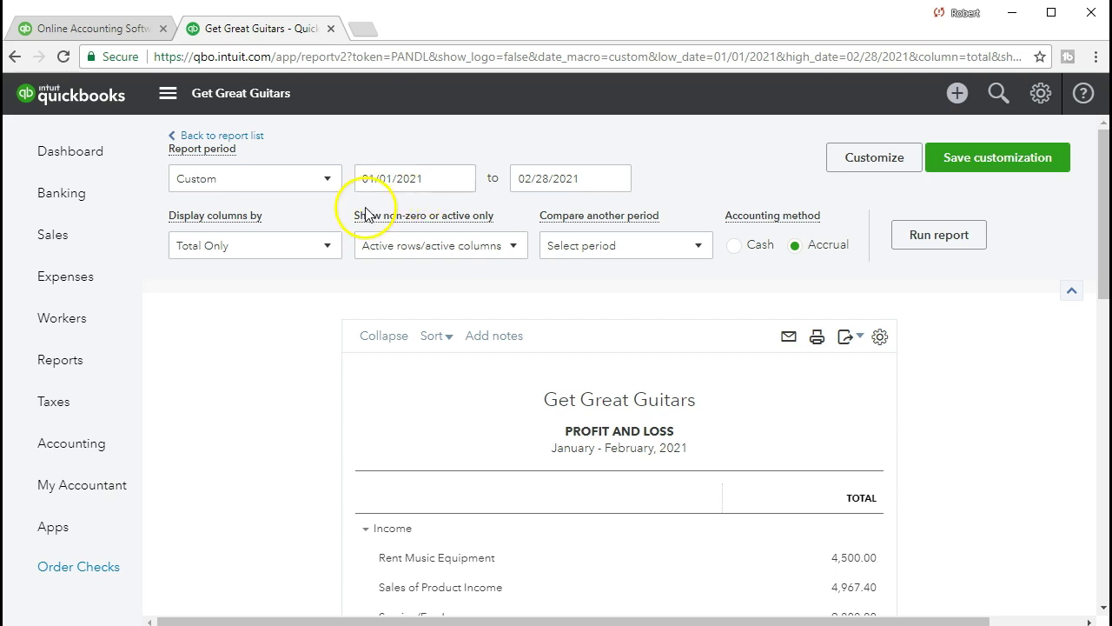
# - Change the start date to 02/01/2021 and rerun the report for February 2021
pyautogui.click(425, 180)
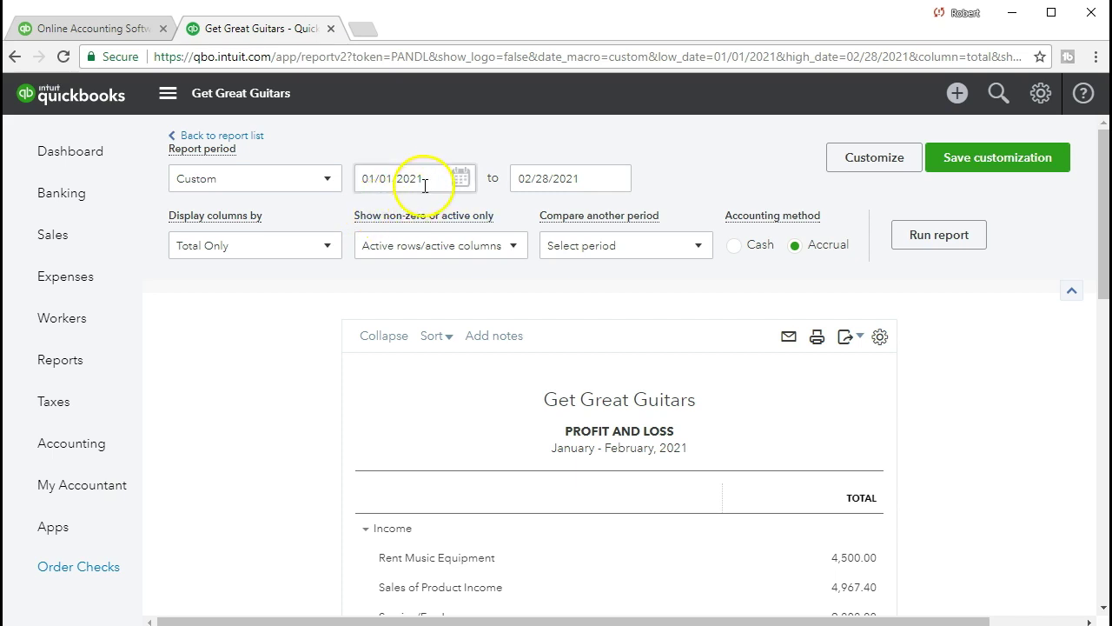
pyautogui.moveTo(426, 179); pyautogui.dragTo(334, 169)
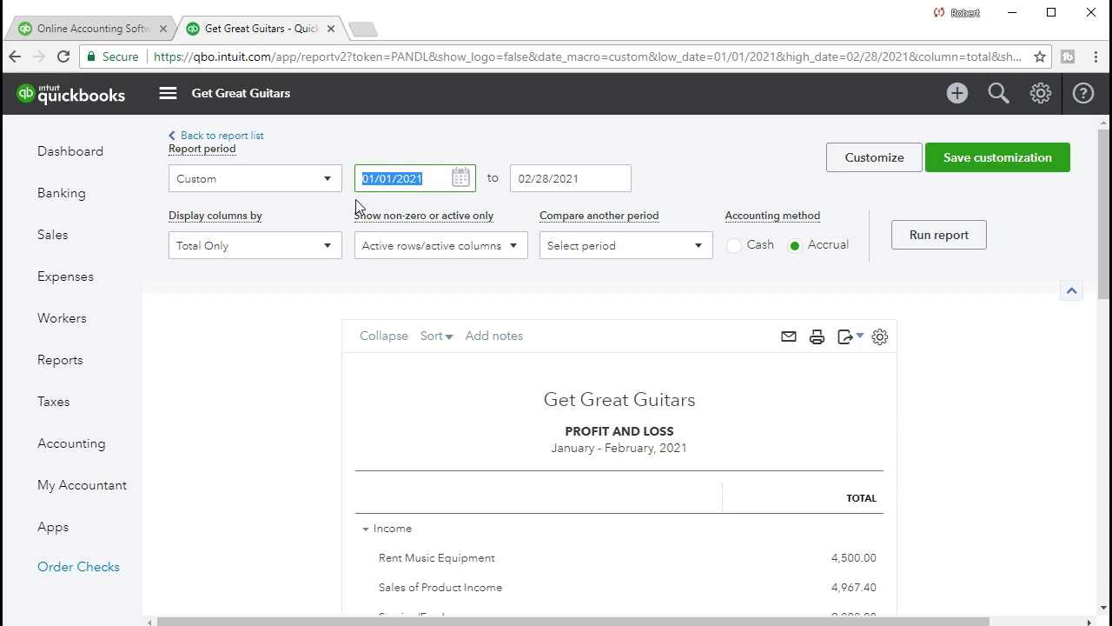
pyautogui.write('02/01/2021')
pyautogui.press('Tab')
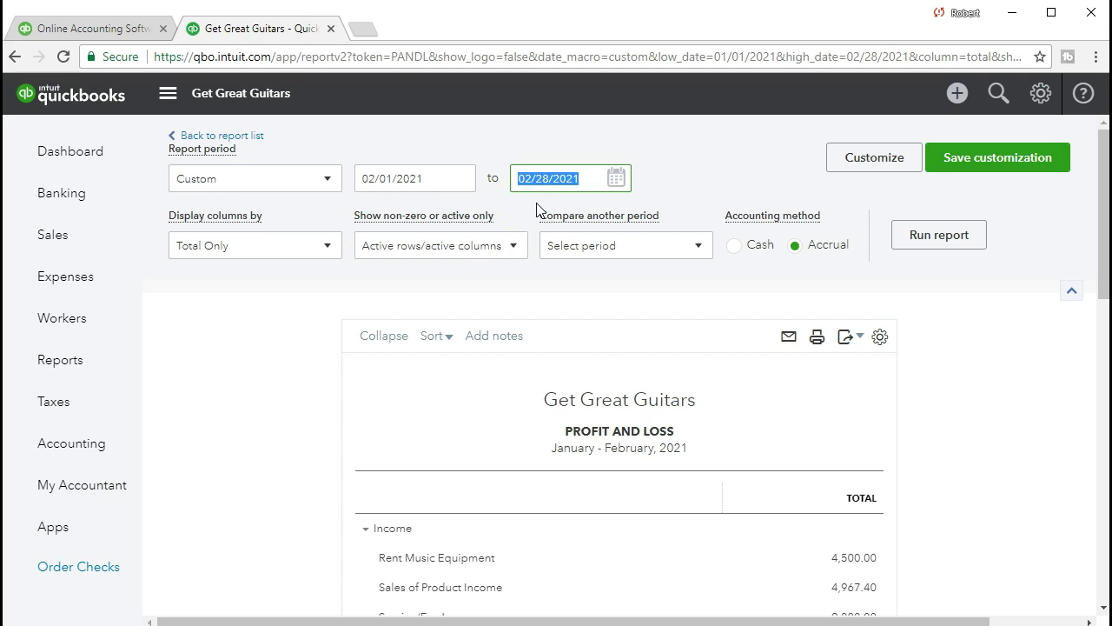
pyautogui.click(899, 240)
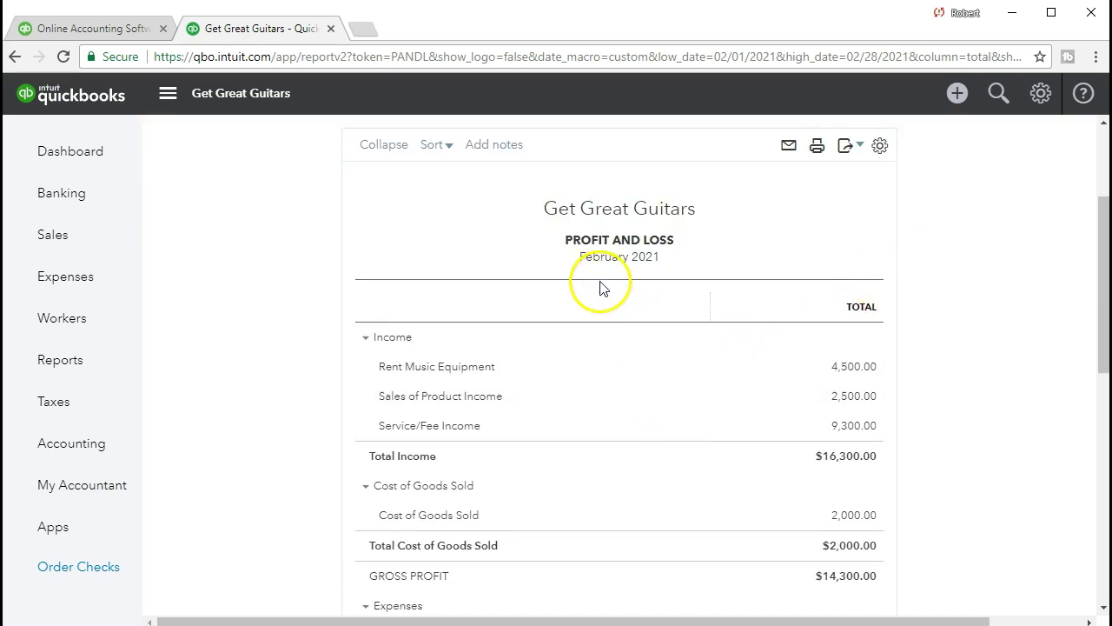
pyautogui.scroll(2, 596, 323)
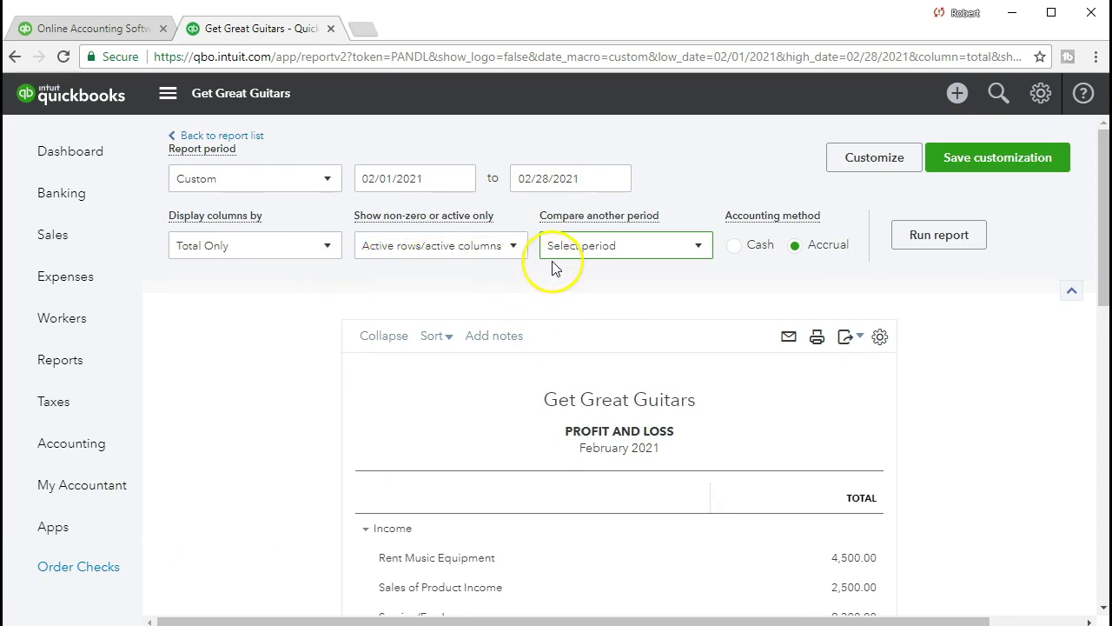
# - Add a Previous period (PP) comparison and rerun to show the JAN 4-31, 2021 column
pyautogui.click(703, 251)
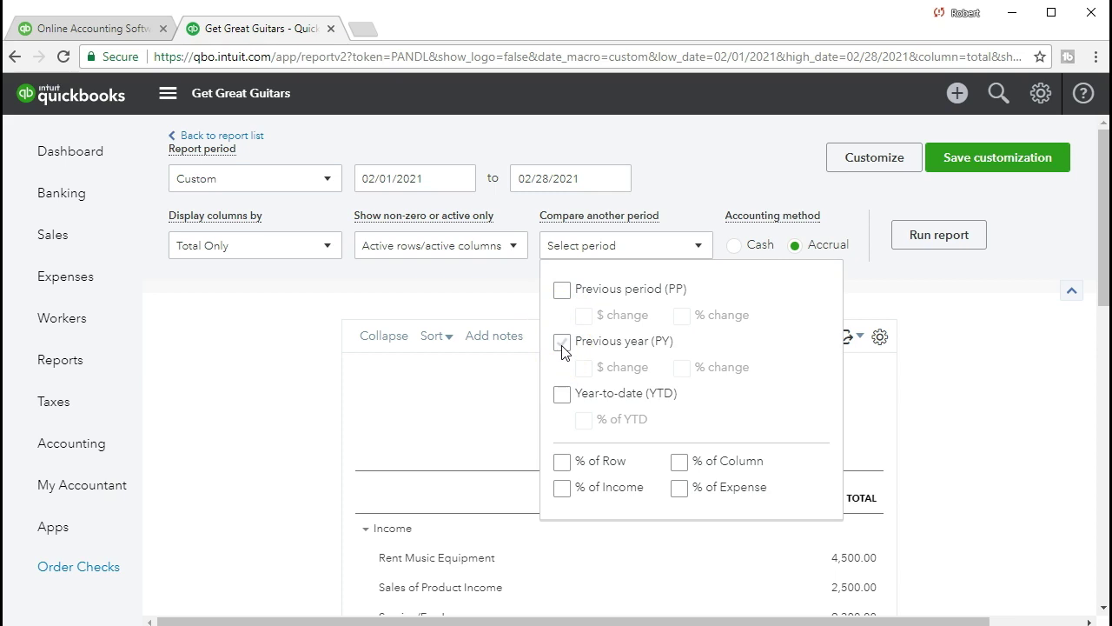
pyautogui.click(561, 292)
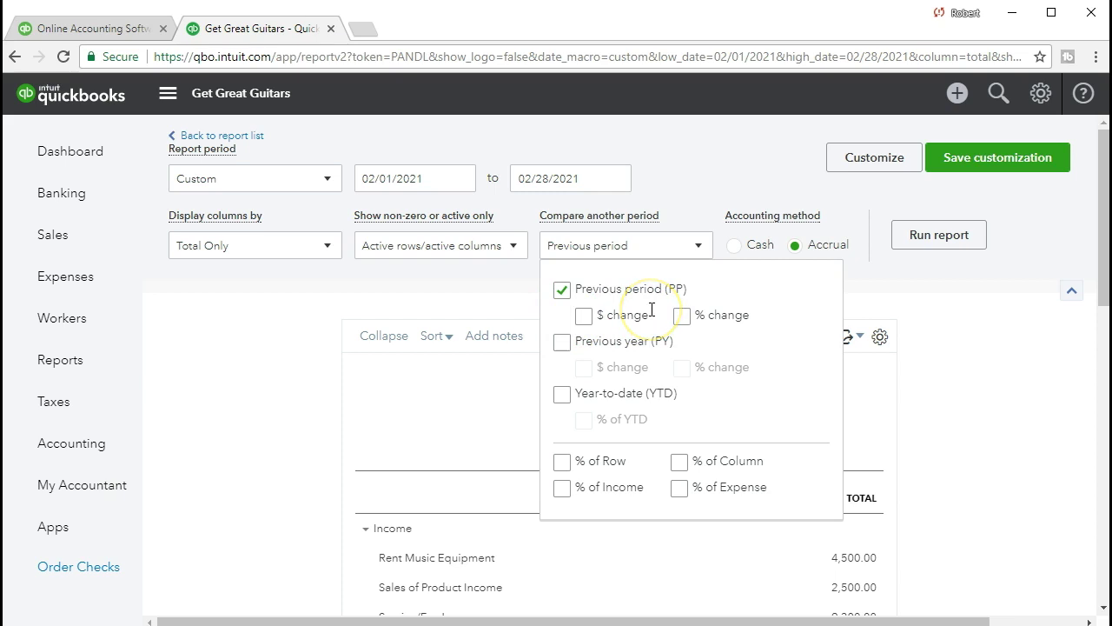
pyautogui.click(981, 369)
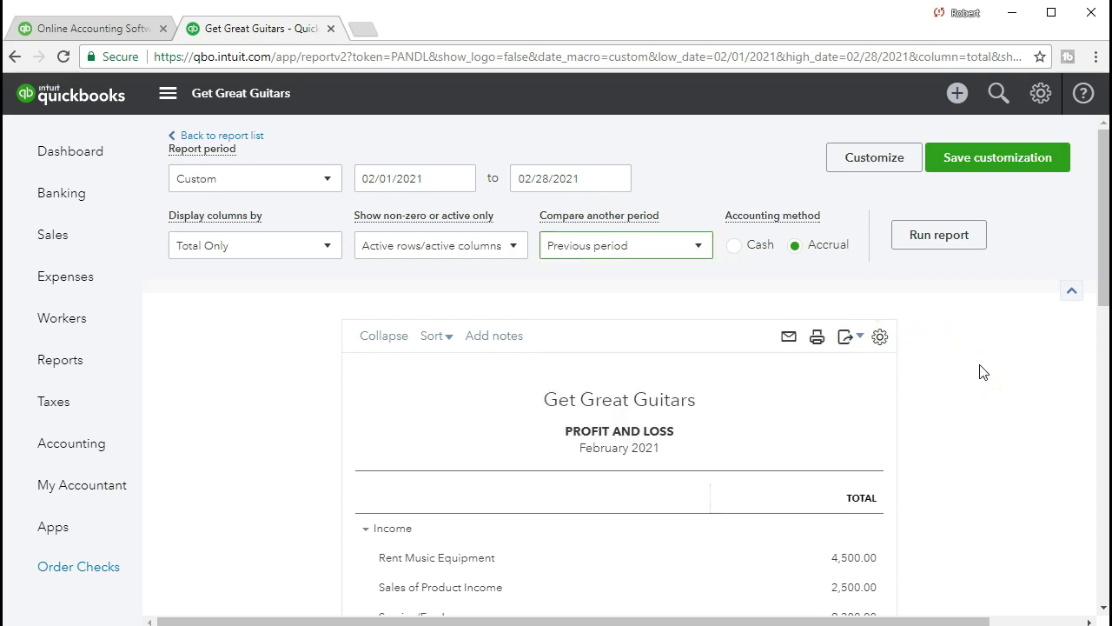
pyautogui.click(952, 247)
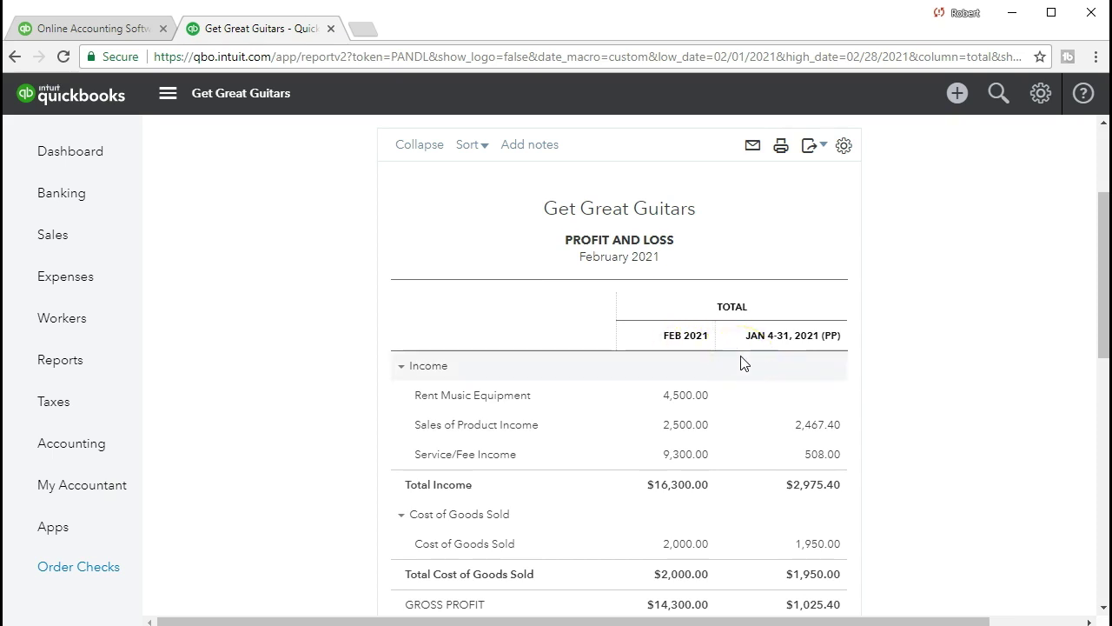
# - Review the FEB 2021 and JAN 4-31 (PP) figures, then reopen Compare another period
pyautogui.click(767, 363)
pyautogui.click(687, 360)
pyautogui.moveTo(676, 361); pyautogui.dragTo(714, 356)
pyautogui.scroll(3, 521, 487)
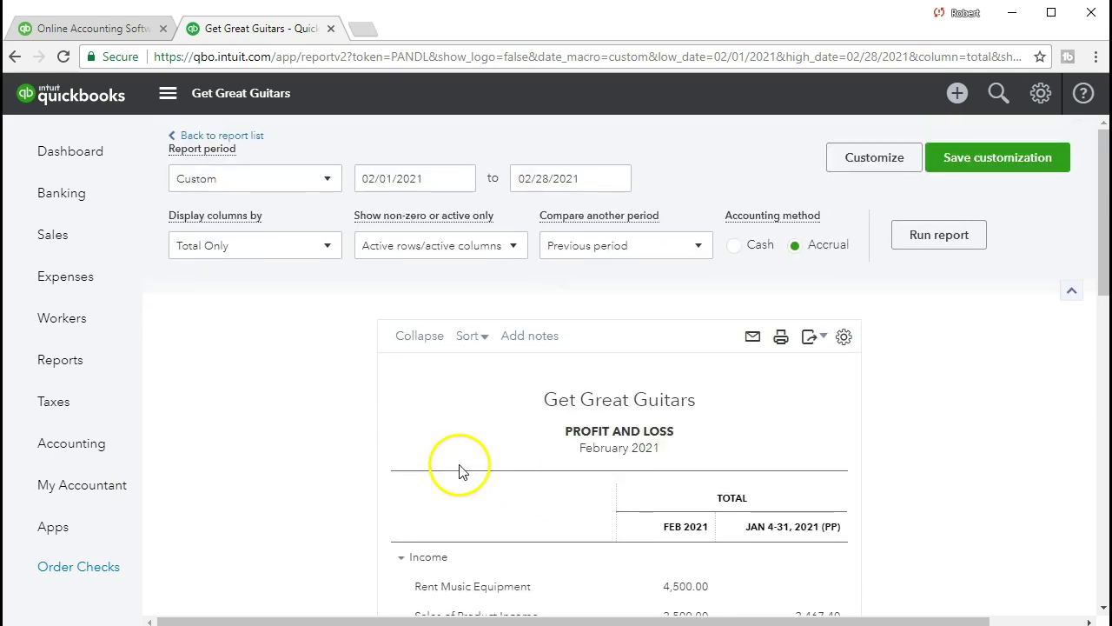
pyautogui.scroll(-3, 465, 465)
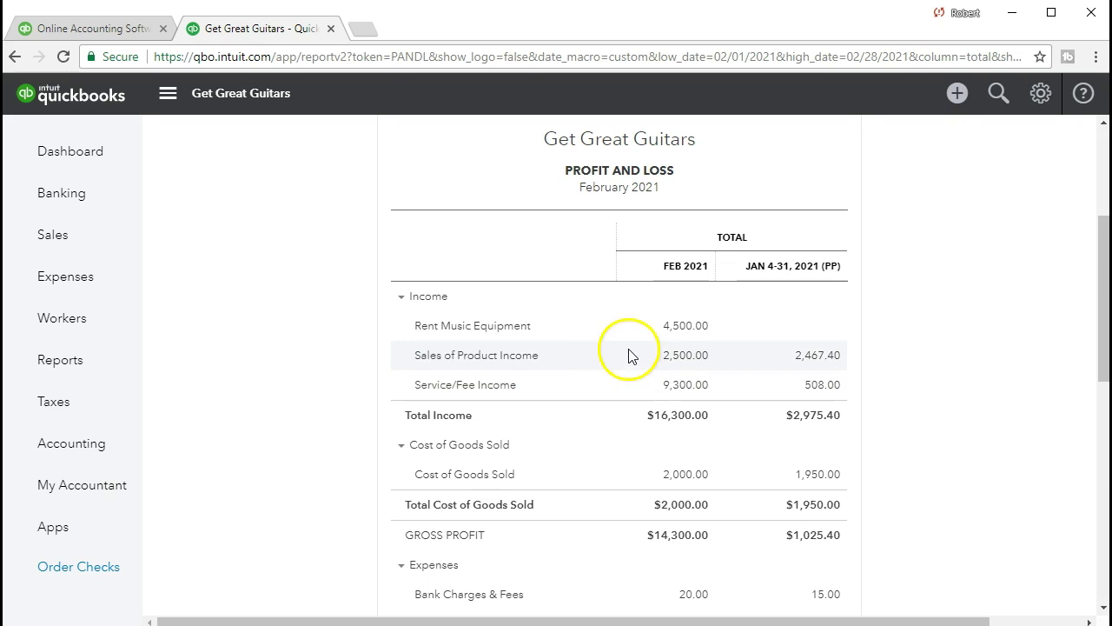
pyautogui.scroll(-3, 629, 348)
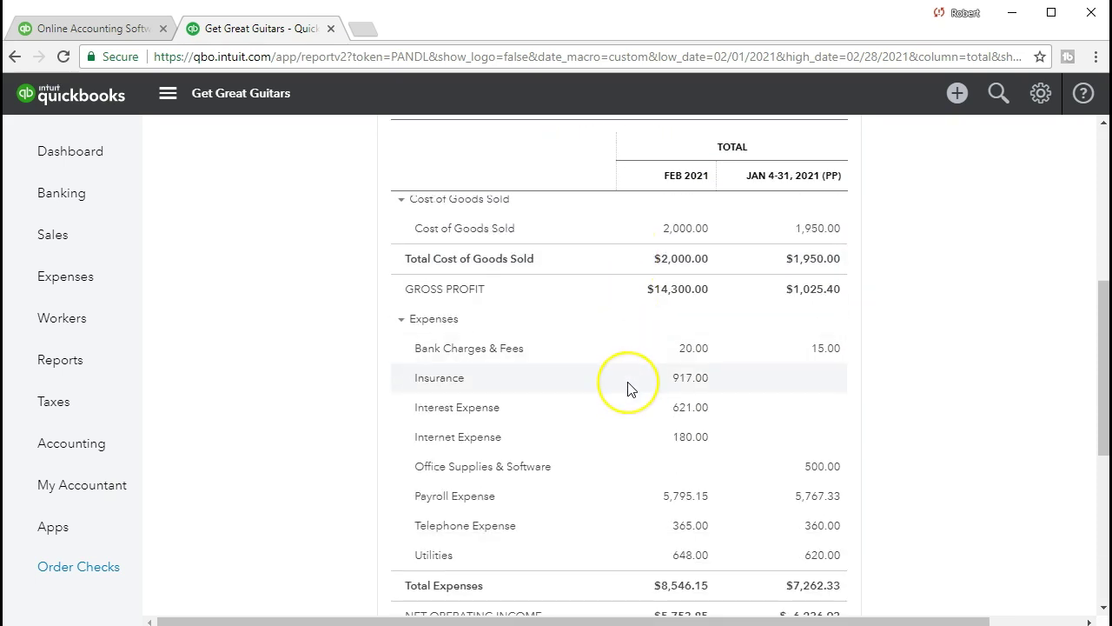
pyautogui.scroll(4, 629, 389)
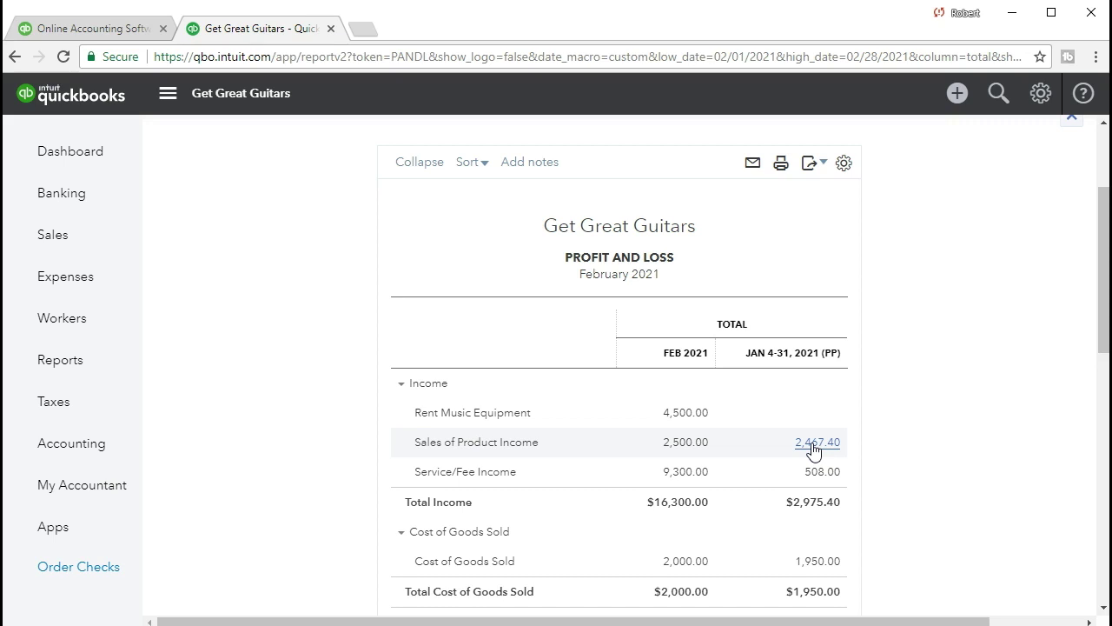
pyautogui.click(798, 370)
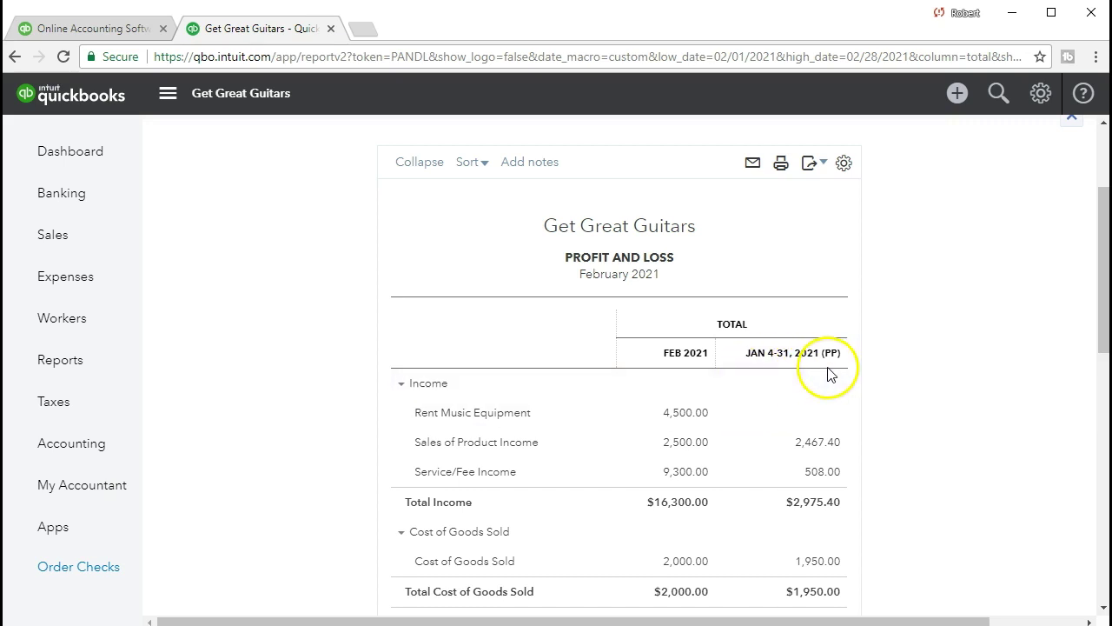
pyautogui.scroll(2, 295, 503)
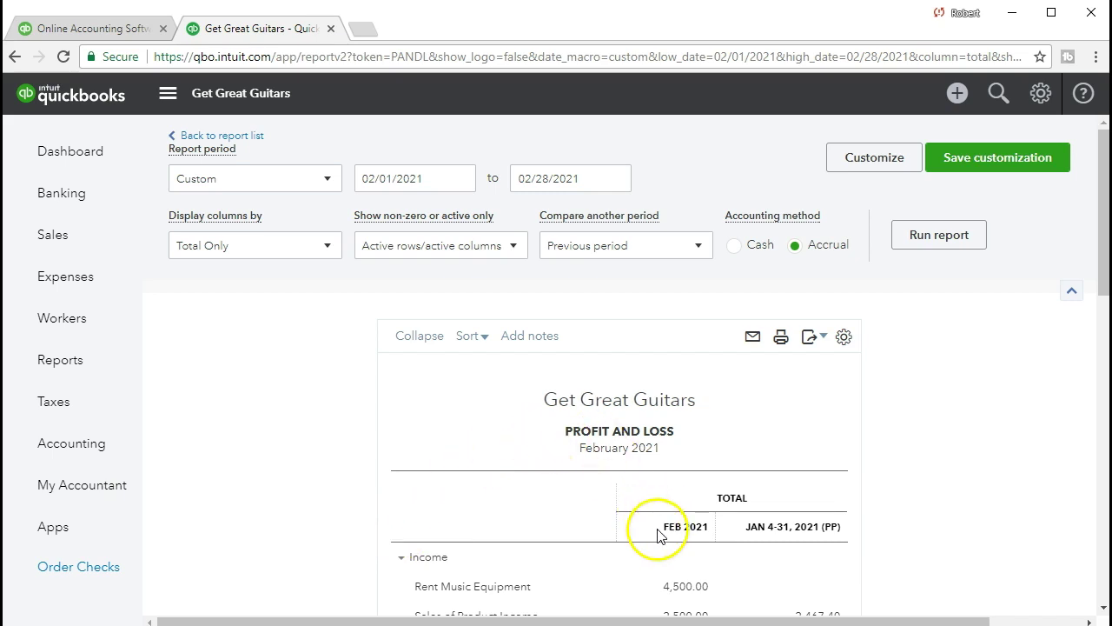
pyautogui.scroll(-1, 658, 534)
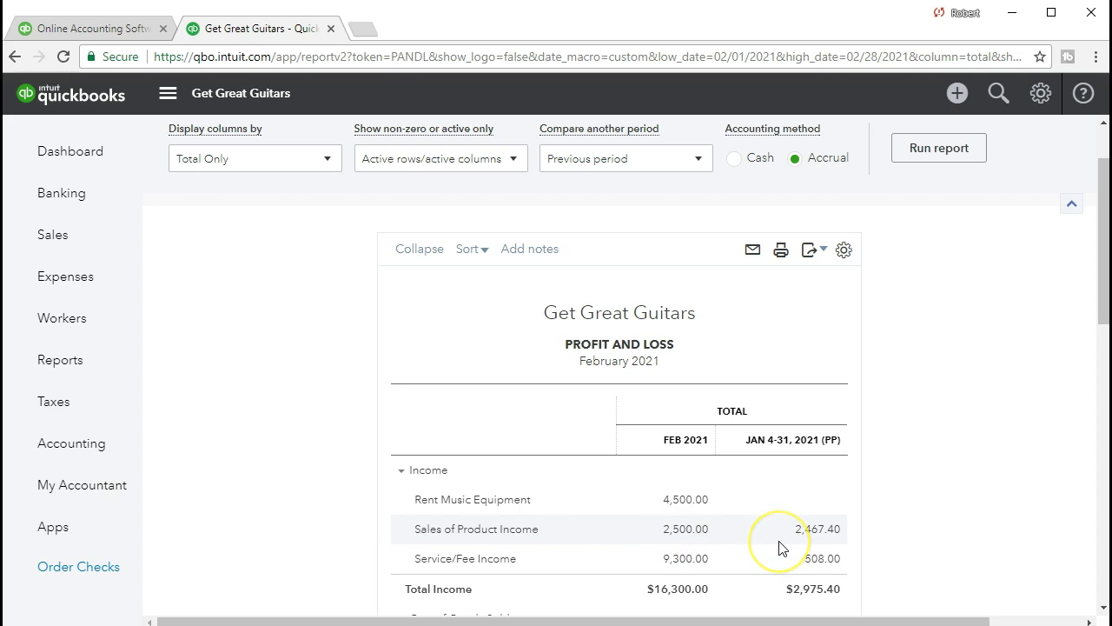
pyautogui.scroll(1, 779, 548)
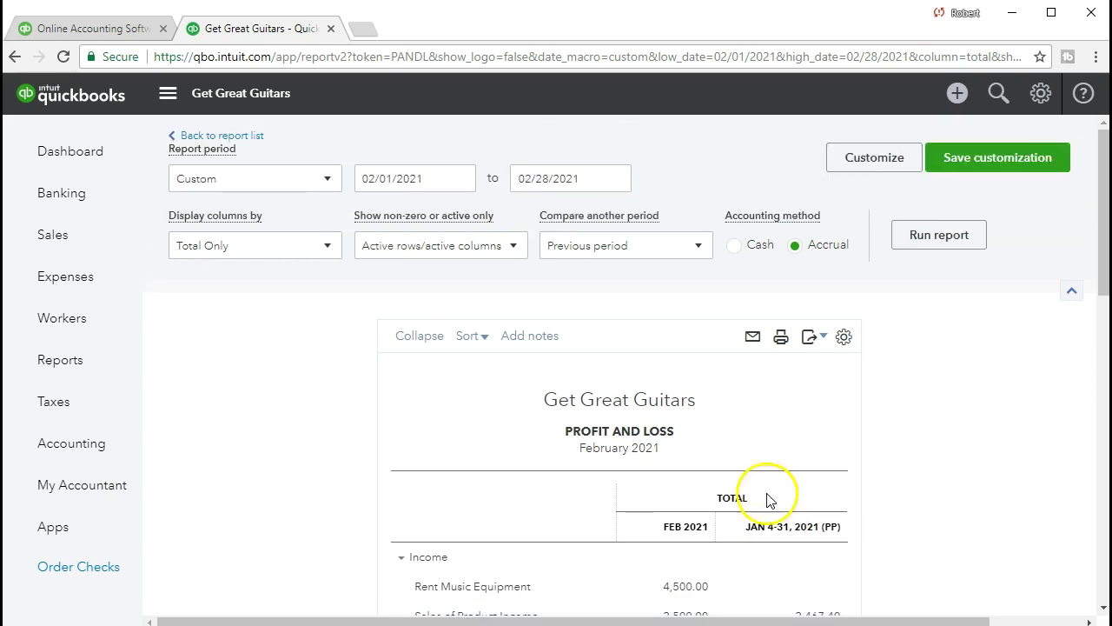
pyautogui.click(695, 251)
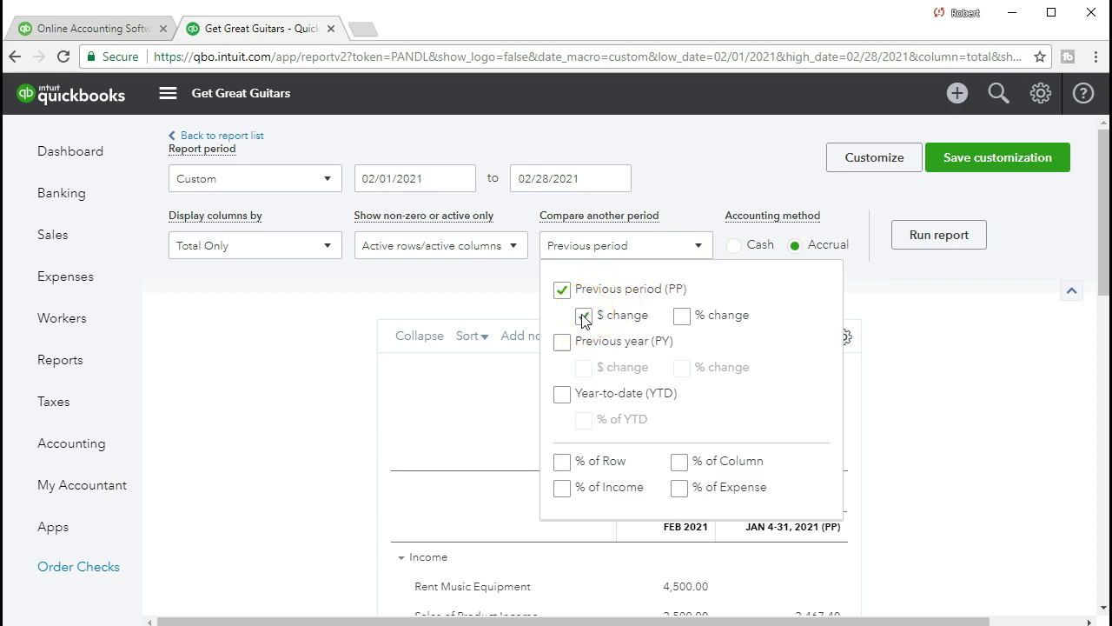
# - Rerun the report with Previous period $ change selected to add the dollar-change column
pyautogui.click(906, 353)
pyautogui.scroll(-2, 907, 353)
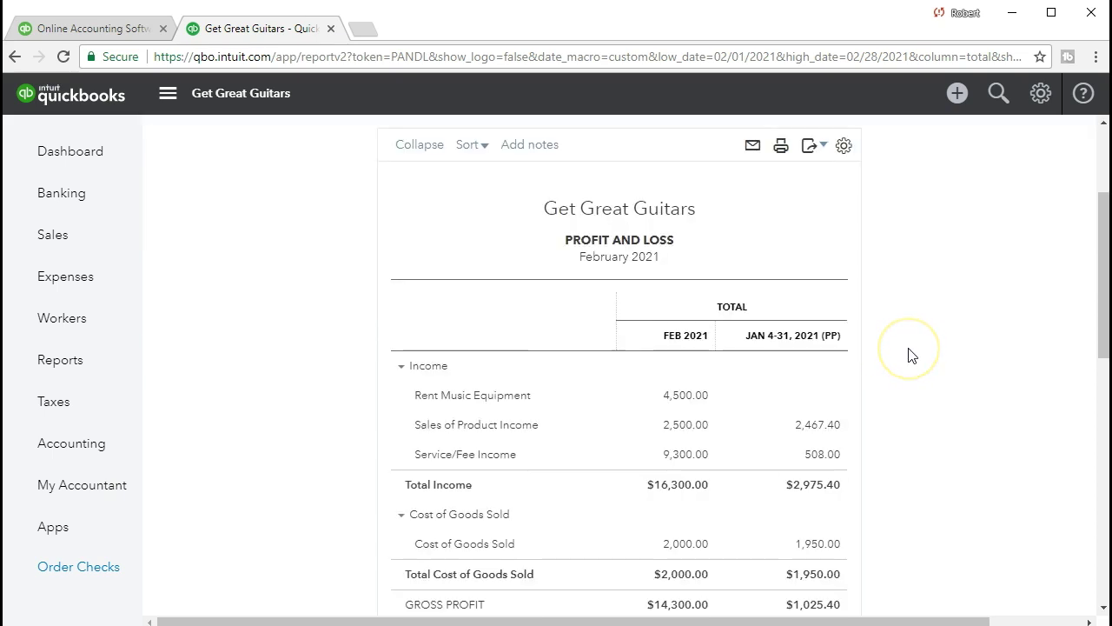
pyautogui.scroll(2, 911, 354)
pyautogui.click(899, 247)
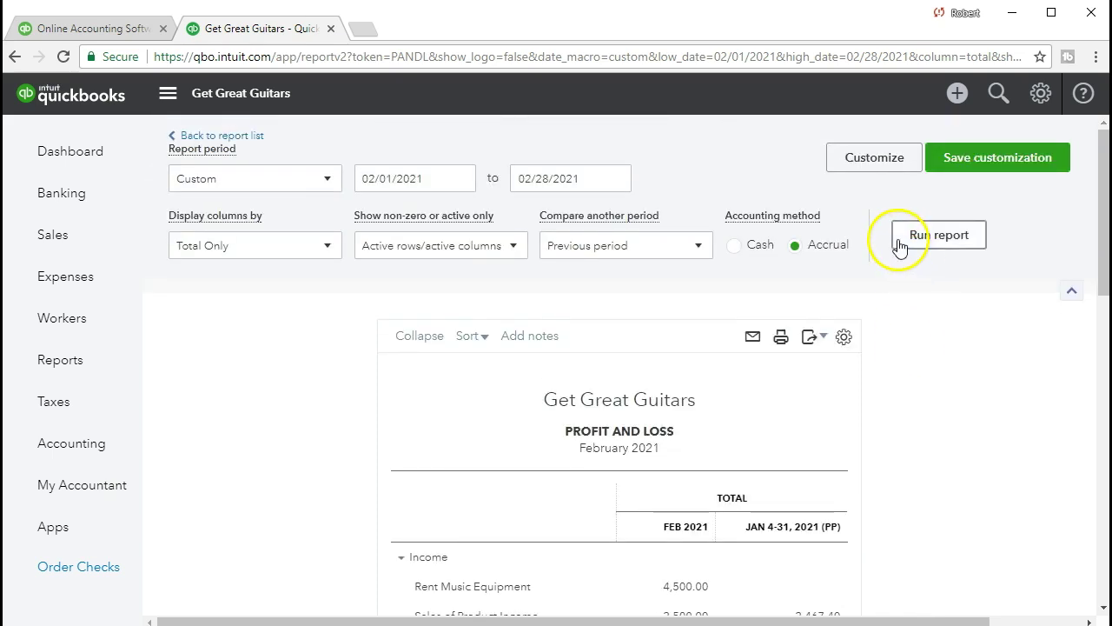
pyautogui.scroll(-2, 900, 245)
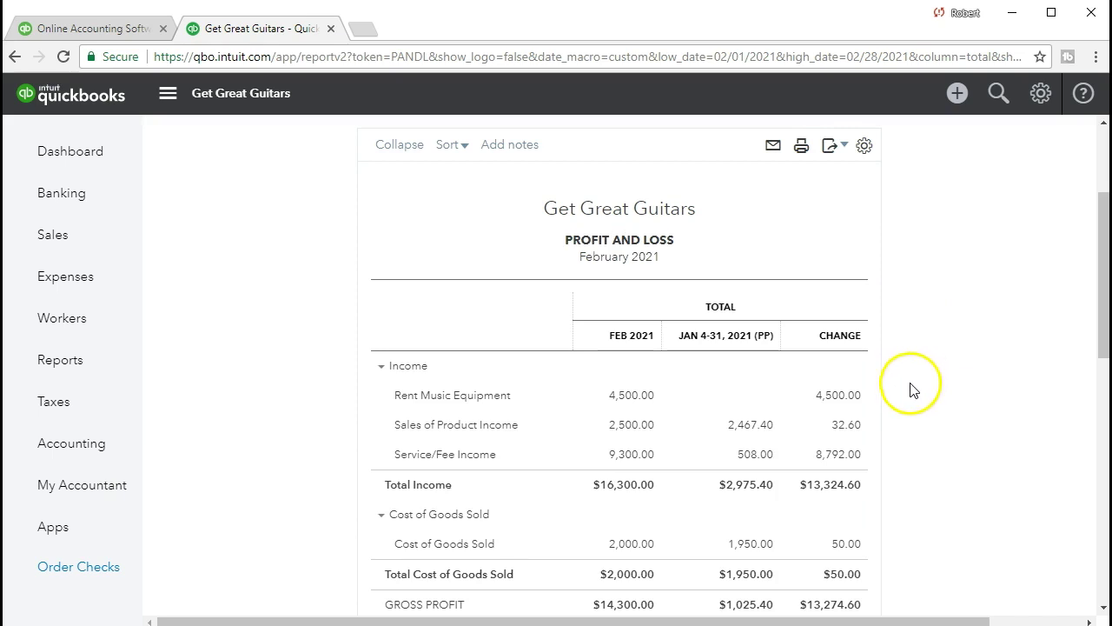
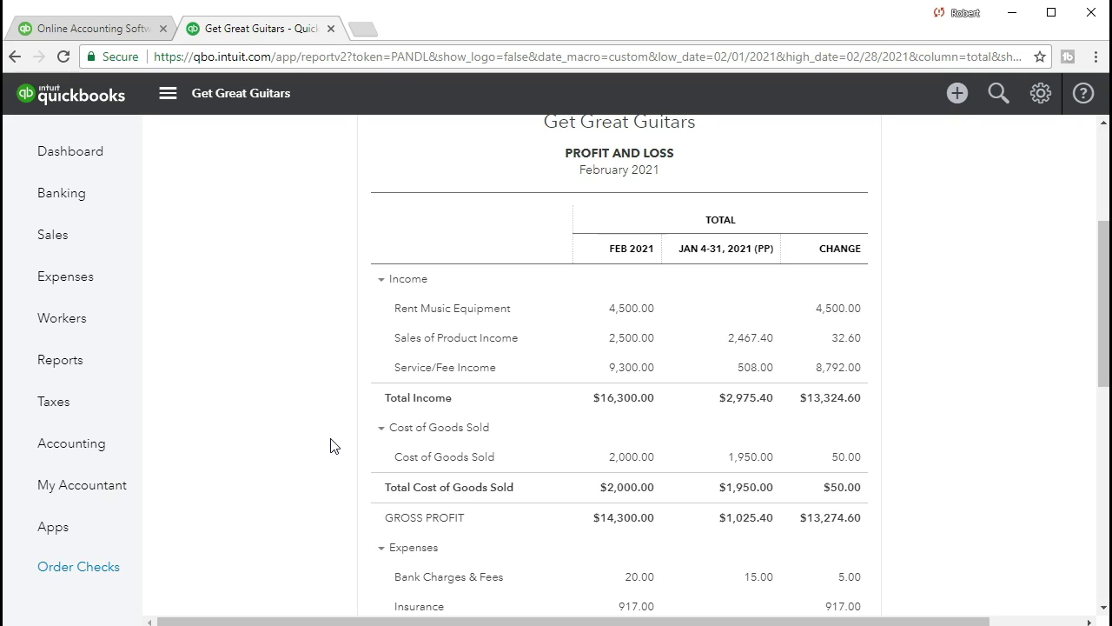
pyautogui.scroll(3, 331, 446)
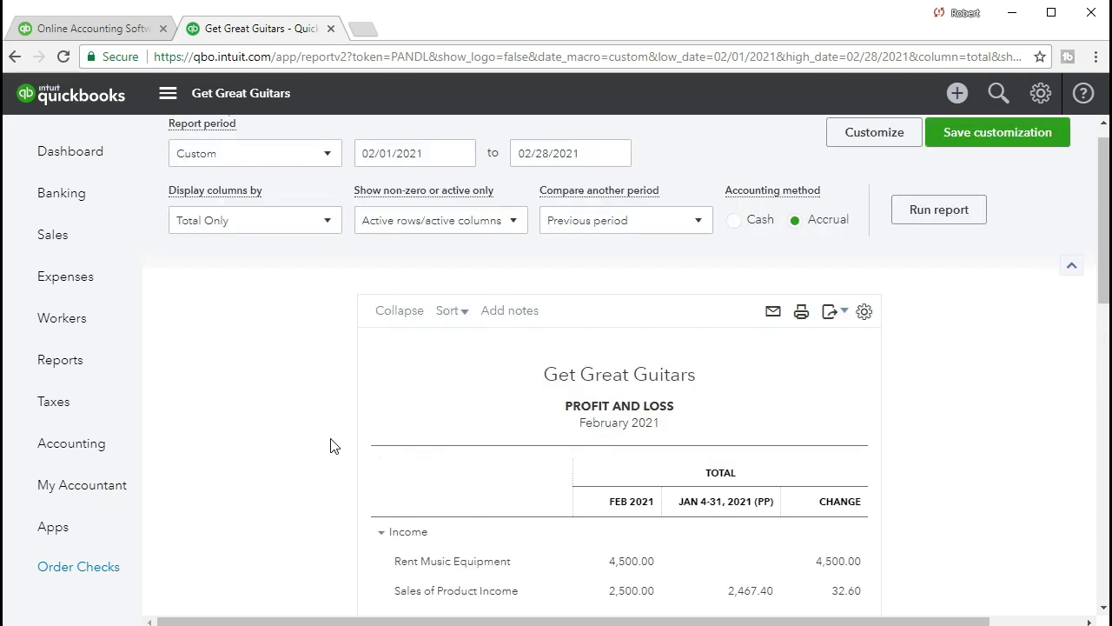
pyautogui.click(355, 353)
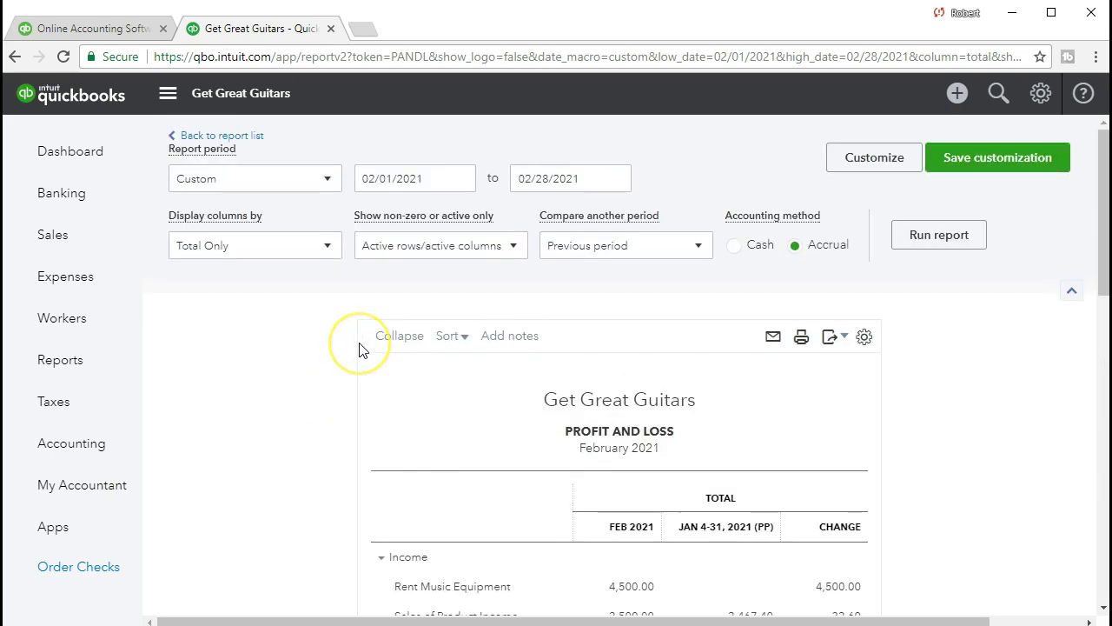
pyautogui.click(340, 415)
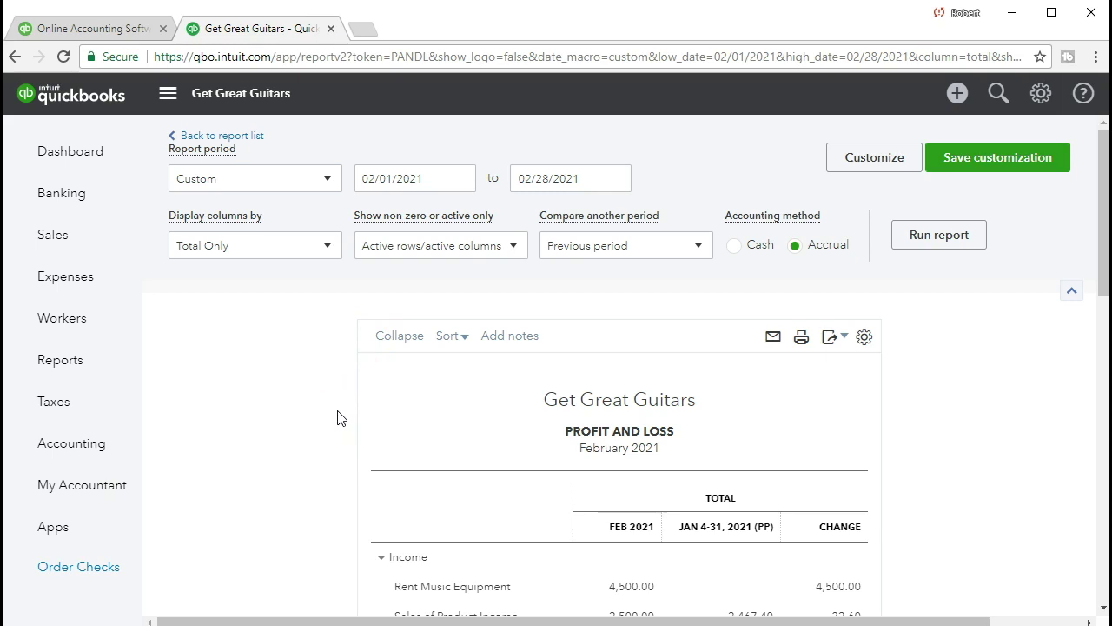
pyautogui.scroll(-2, 337, 418)
pyautogui.moveTo(539, 470); pyautogui.dragTo(869, 430)
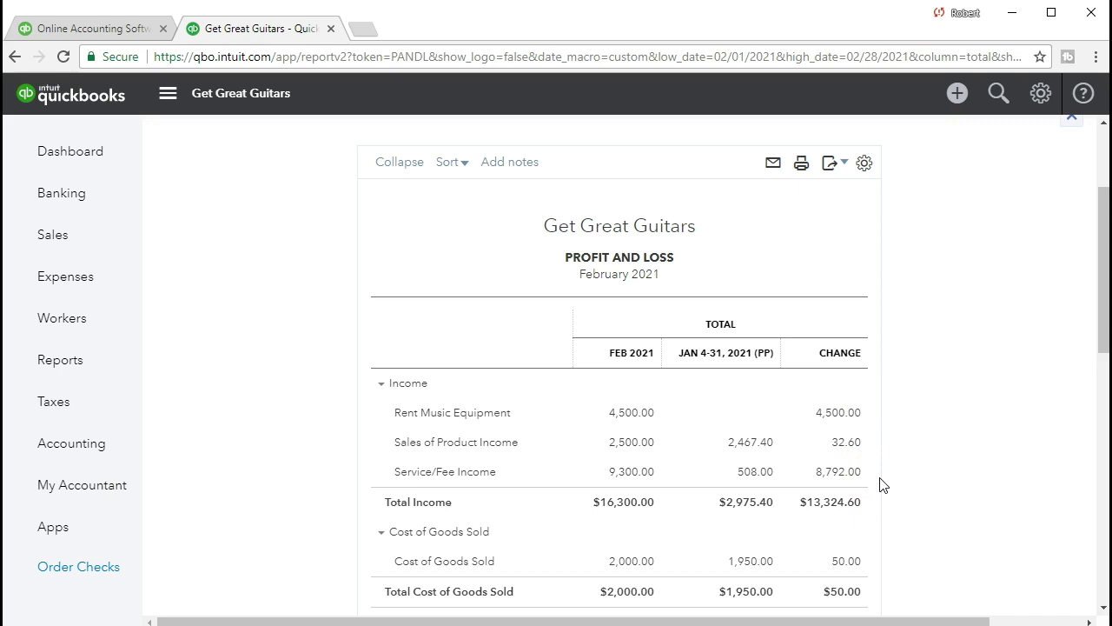
pyautogui.moveTo(704, 244)
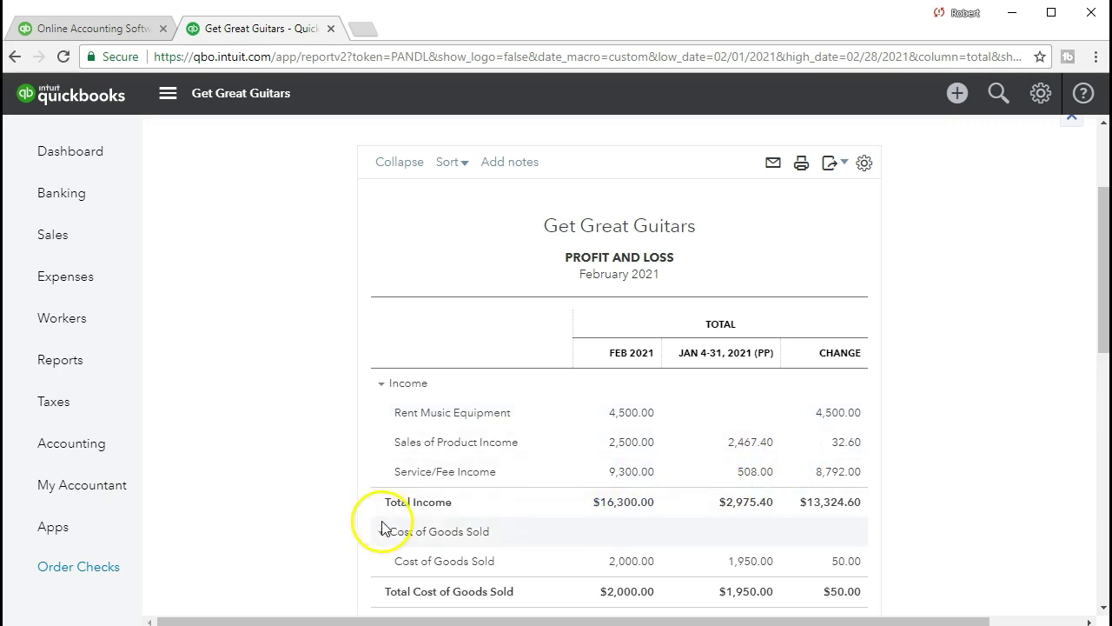
pyautogui.scroll(1, 319, 515)
pyautogui.scroll(2, 319, 515)
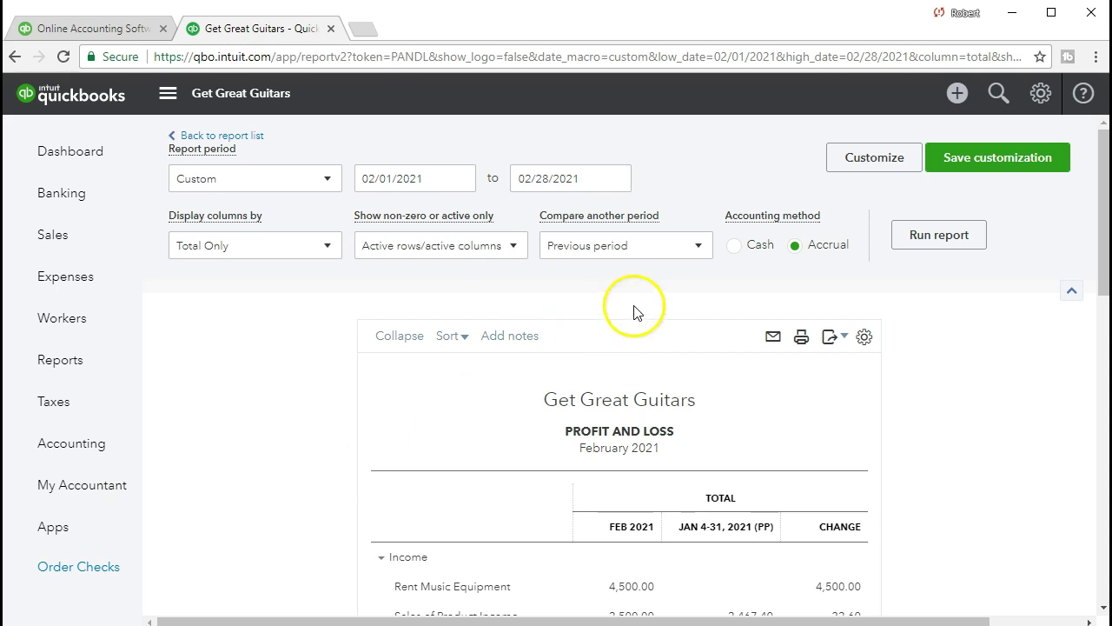
# - Add a % Change column to the previous-period comparison and rerun the report (Total Income 447.83%)
pyautogui.click(701, 247)
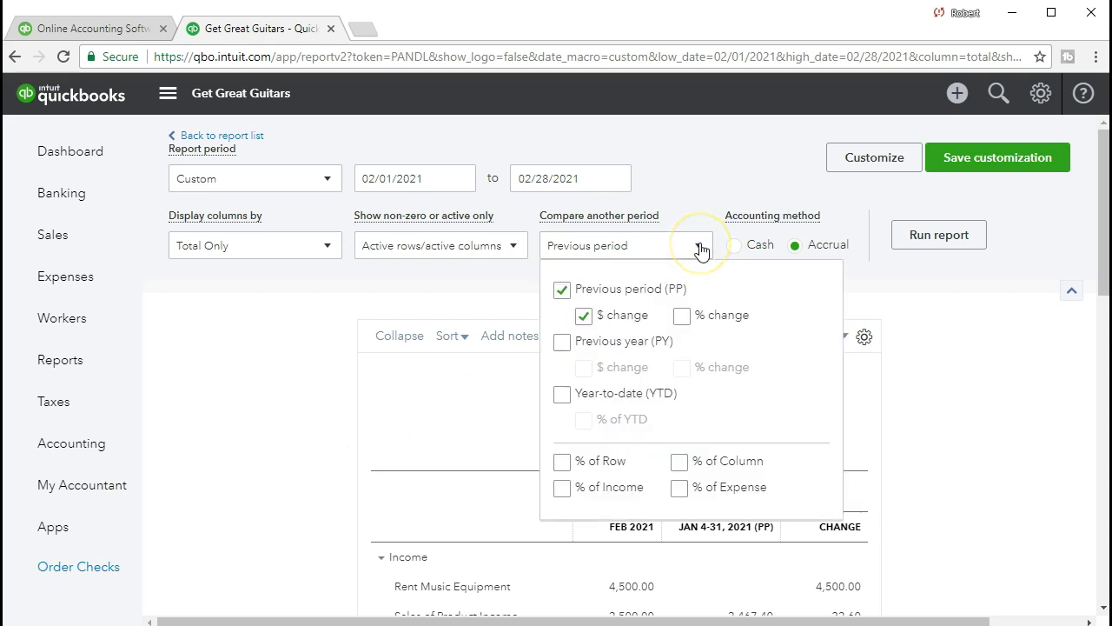
pyautogui.click(682, 316)
pyautogui.click(844, 356)
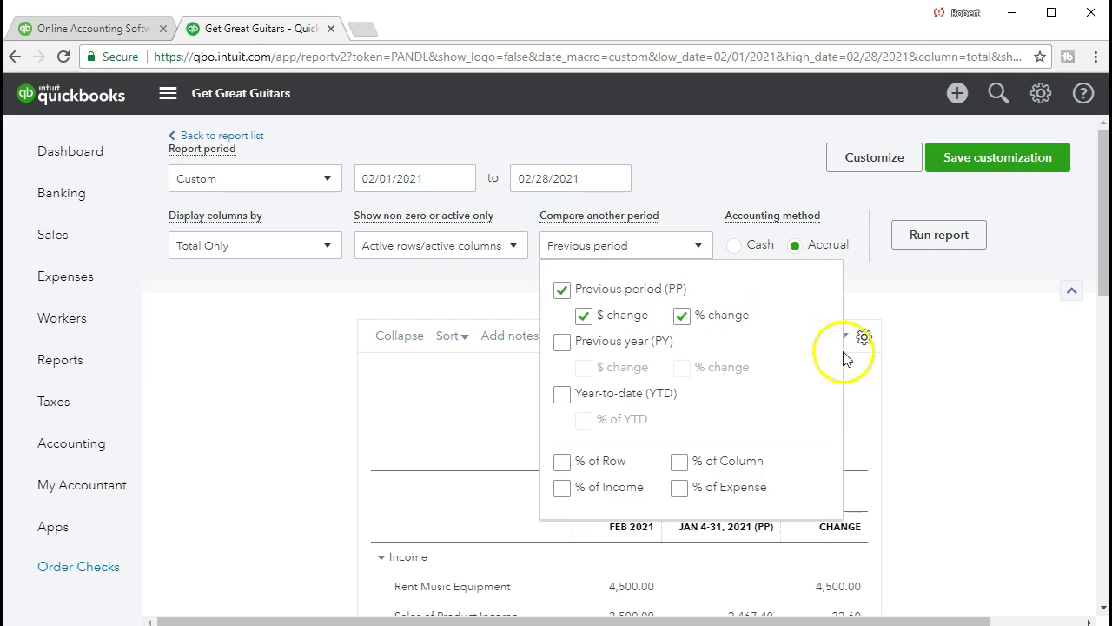
pyautogui.scroll(-2, 959, 382)
pyautogui.scroll(2, 959, 391)
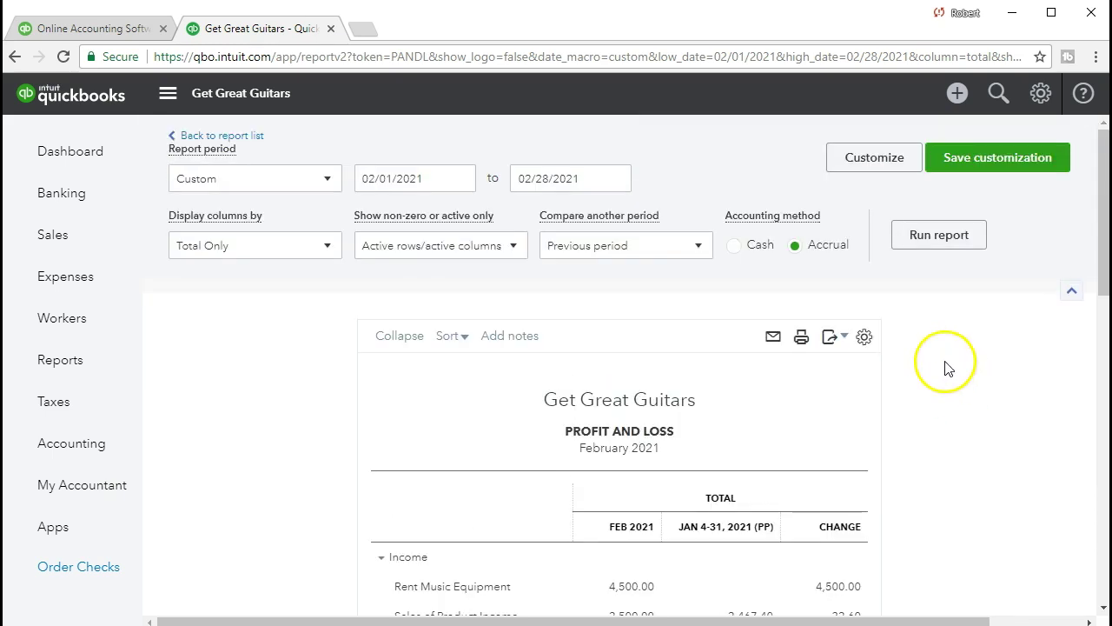
pyautogui.click(903, 247)
pyautogui.scroll(-1, 947, 348)
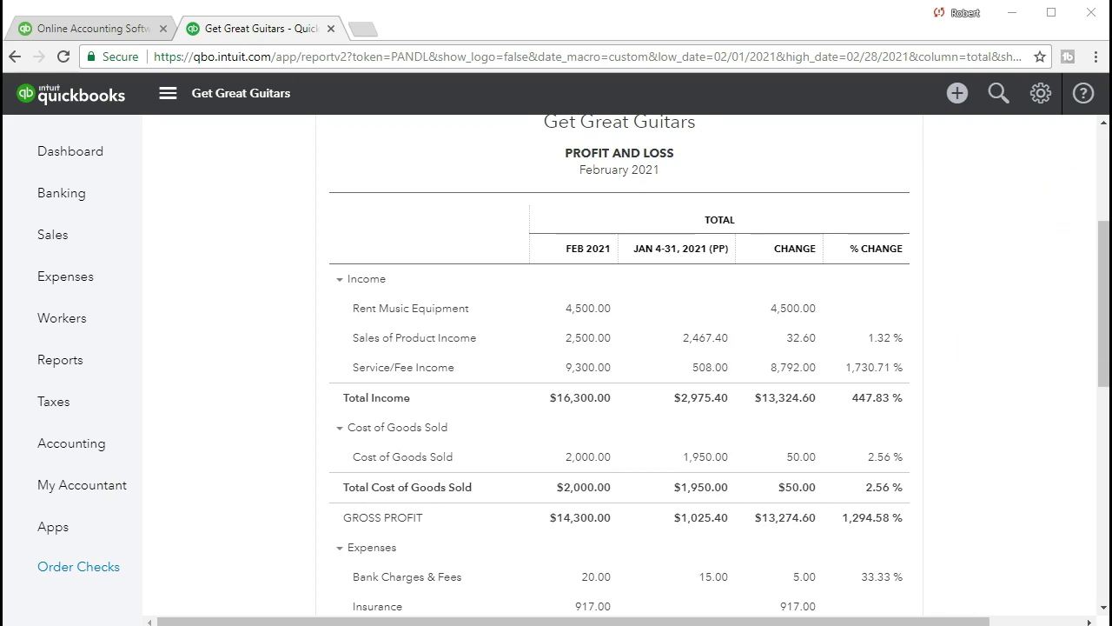
pyautogui.moveTo(734, 200); pyautogui.dragTo(753, 400)
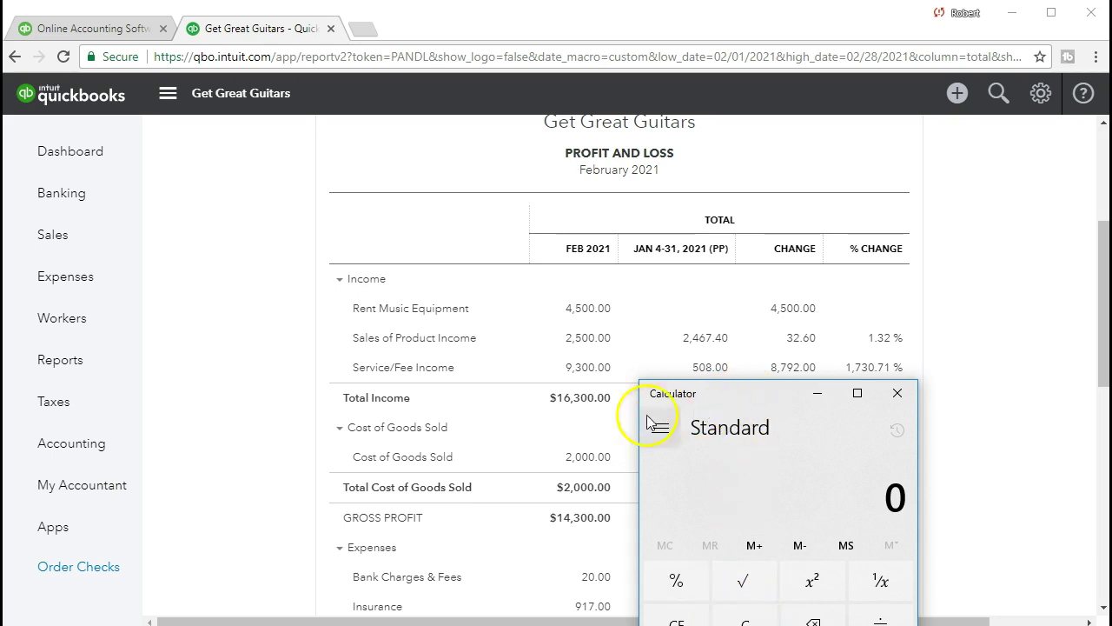
# - Compute 2,500 − 2,467.4 = 32.6 in Windows Calculator
pyautogui.moveTo(714, 402); pyautogui.dragTo(643, 382)
pyautogui.write('2500')
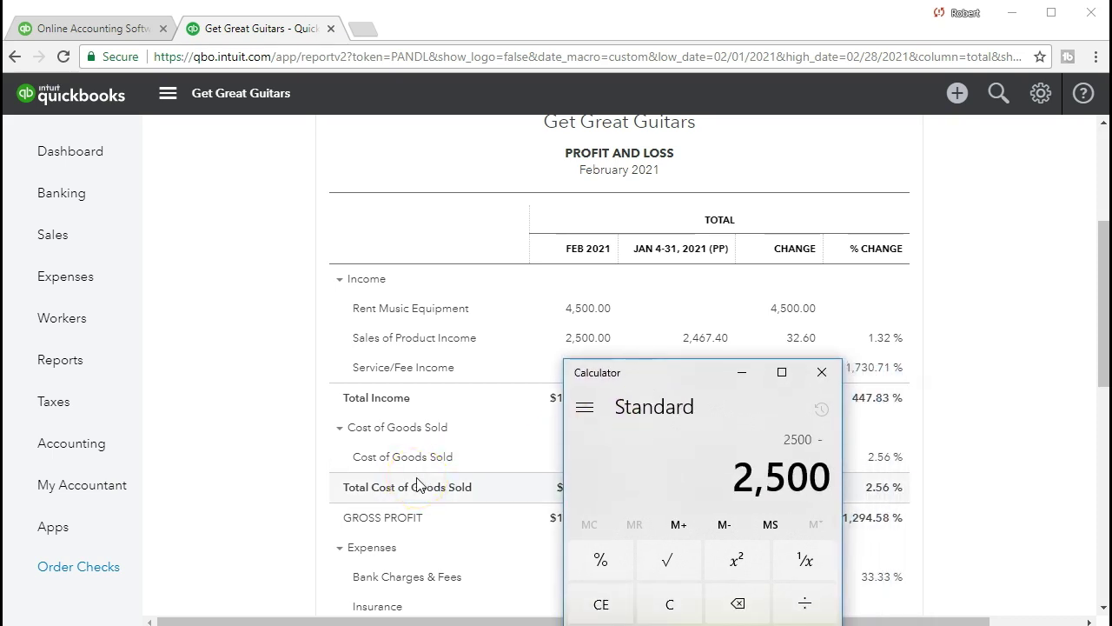
pyautogui.write('-2467.4')
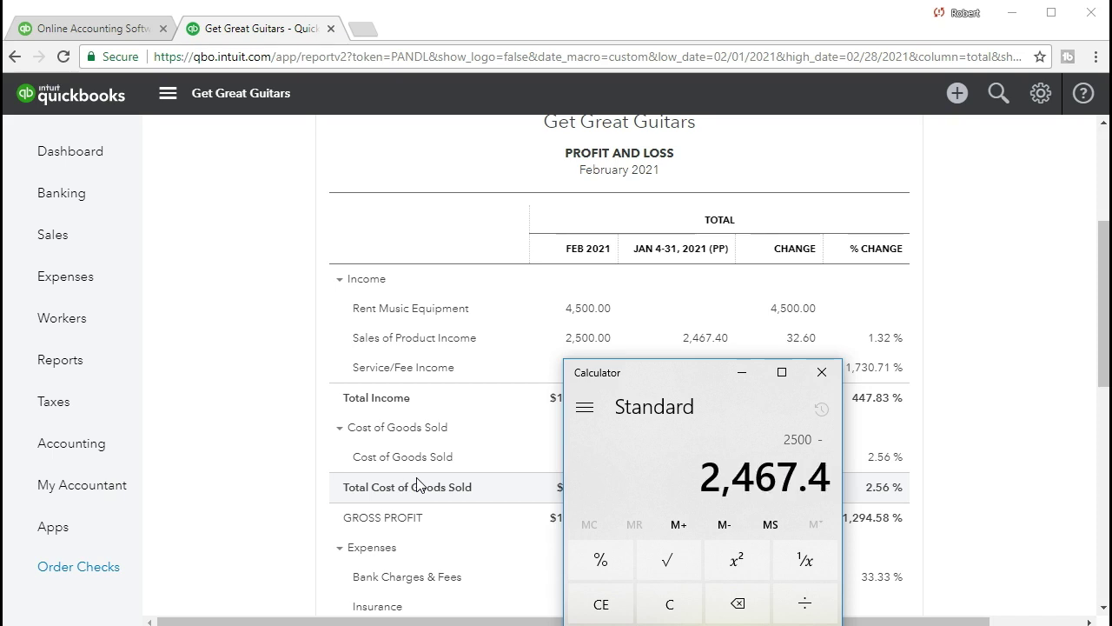
pyautogui.press('Return')
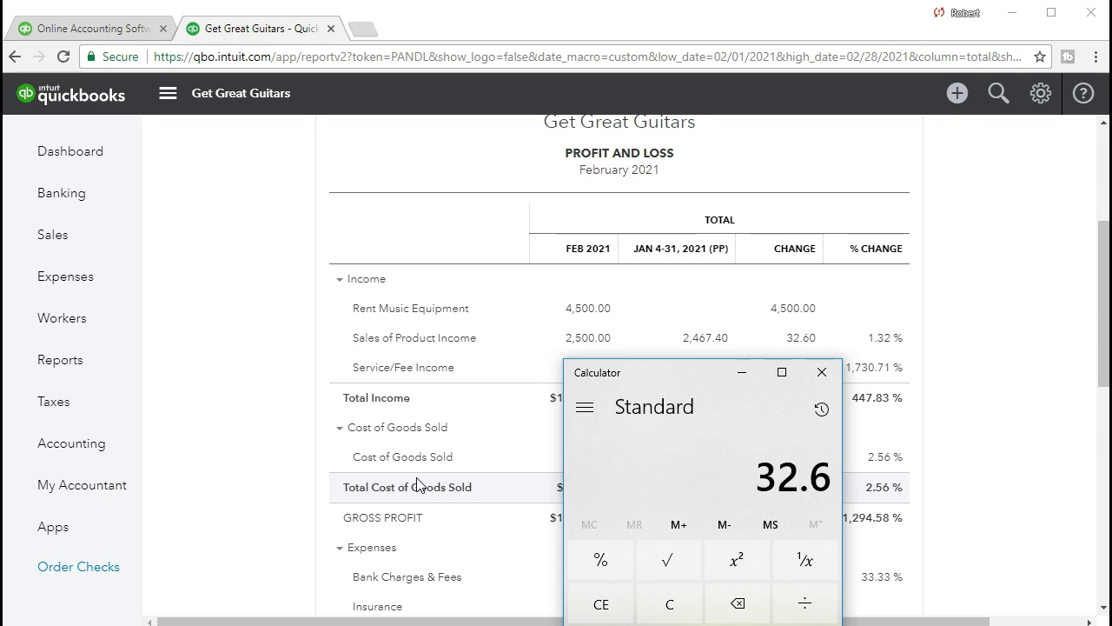
pyautogui.click(795, 355)
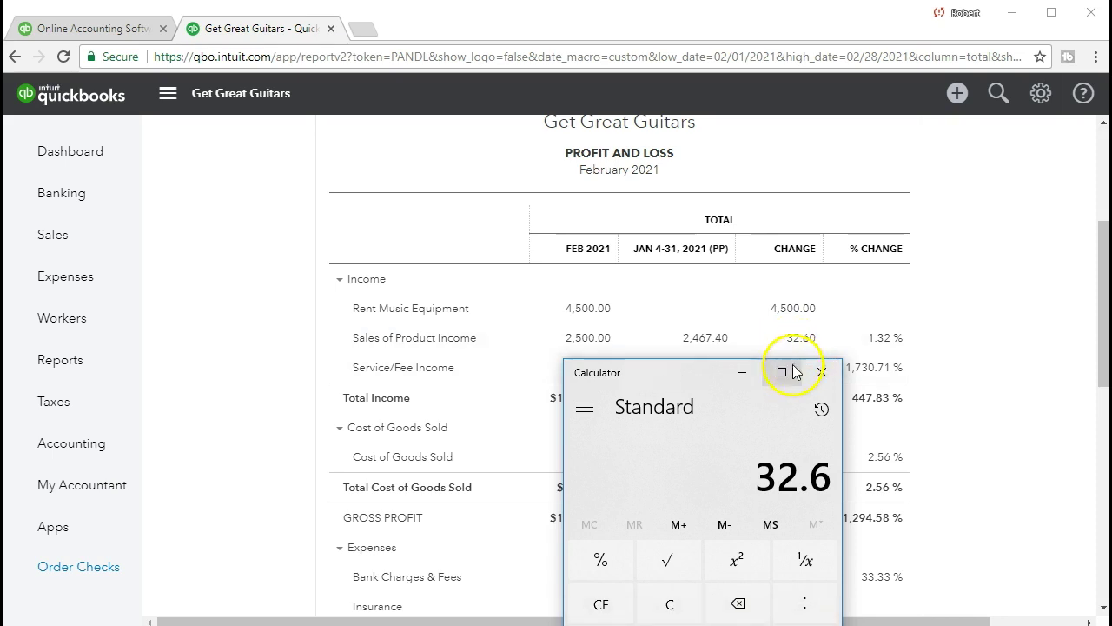
pyautogui.click(663, 386)
# - Divide 32.6 by 2,467.4 to get about 0.0132, then minimize Calculator
pyautogui.press('/')
pyautogui.click(639, 401)
pyautogui.click(692, 353)
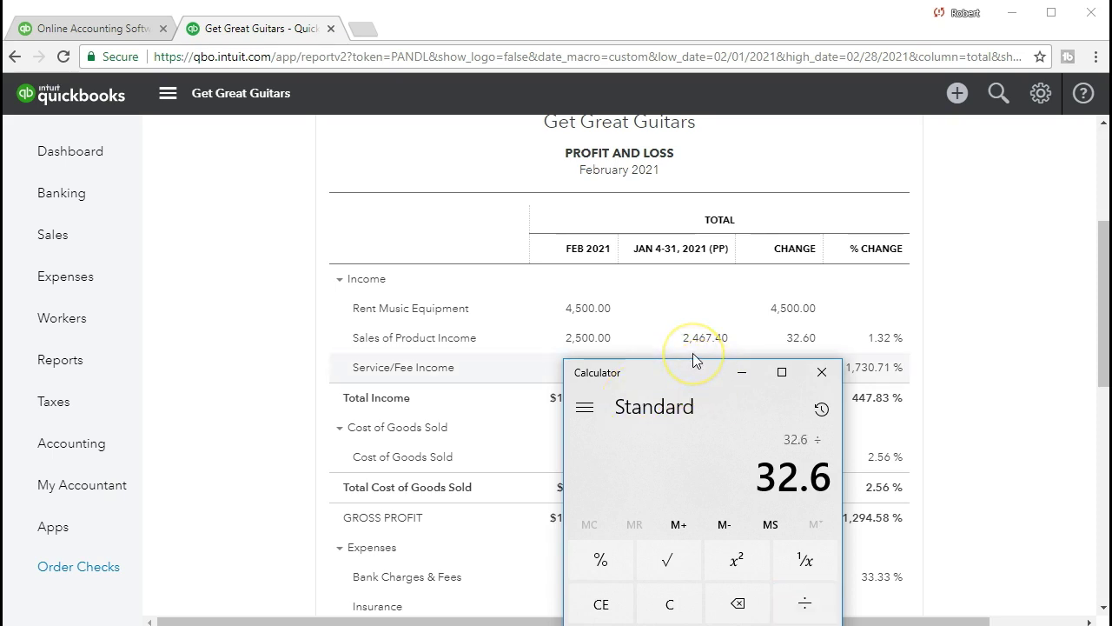
pyautogui.write('2467.4')
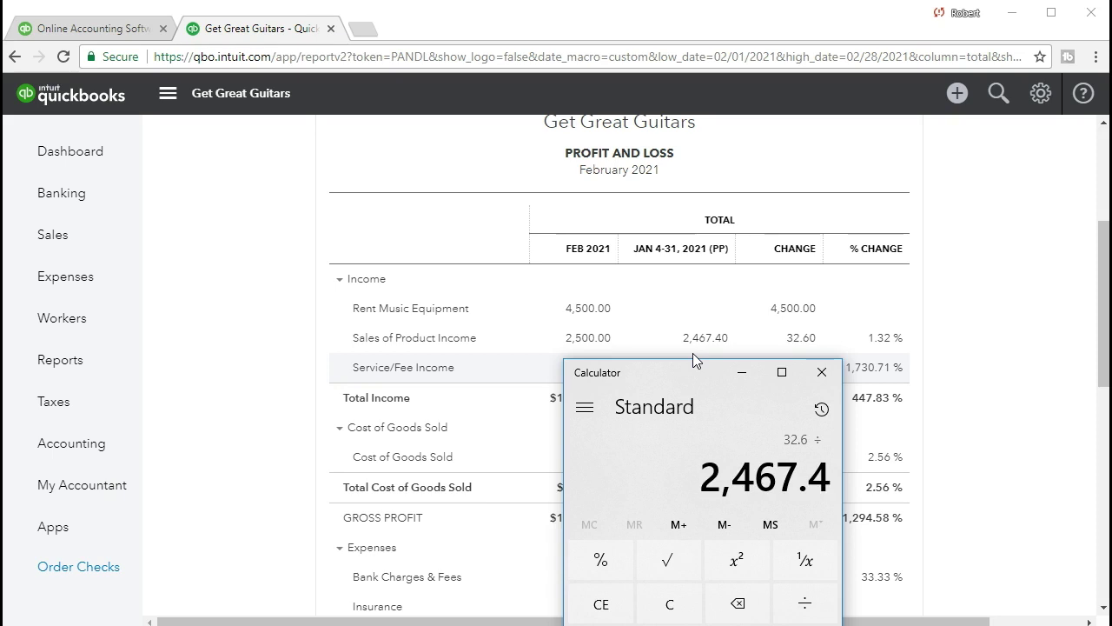
pyautogui.press('Return')
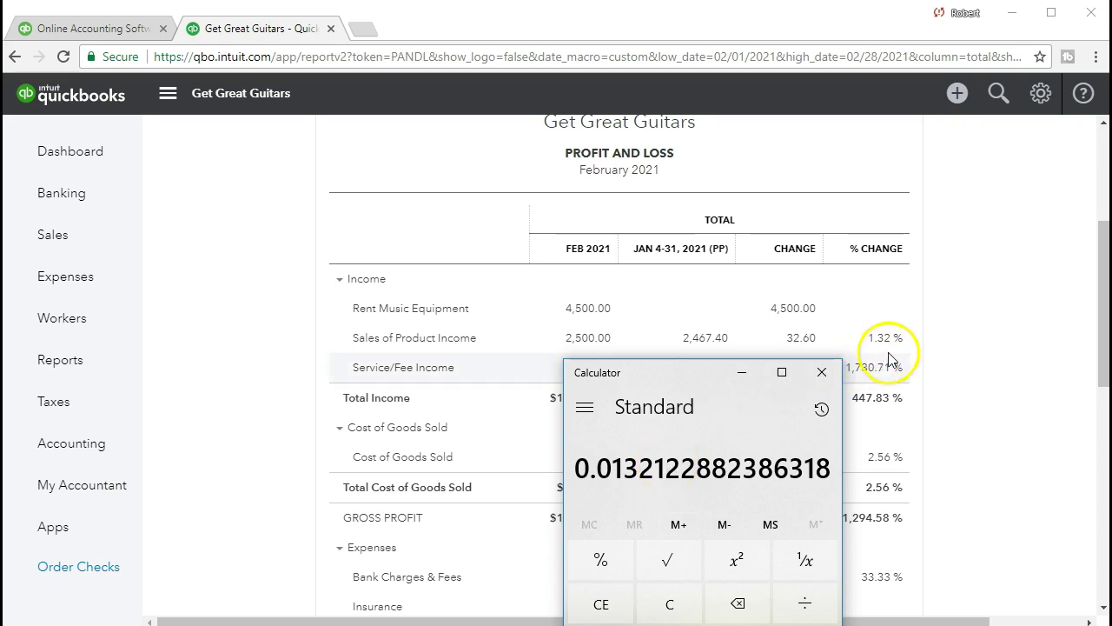
pyautogui.click(743, 374)
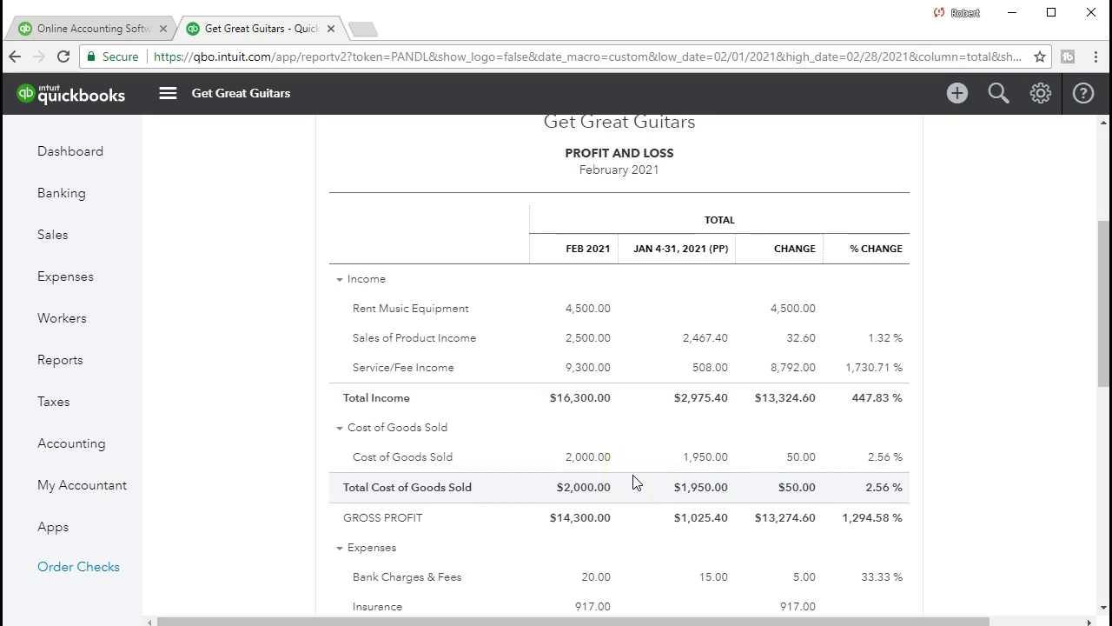
# - Open the report's Customize panel and expand the Header/Footer section
pyautogui.scroll(3, 634, 481)
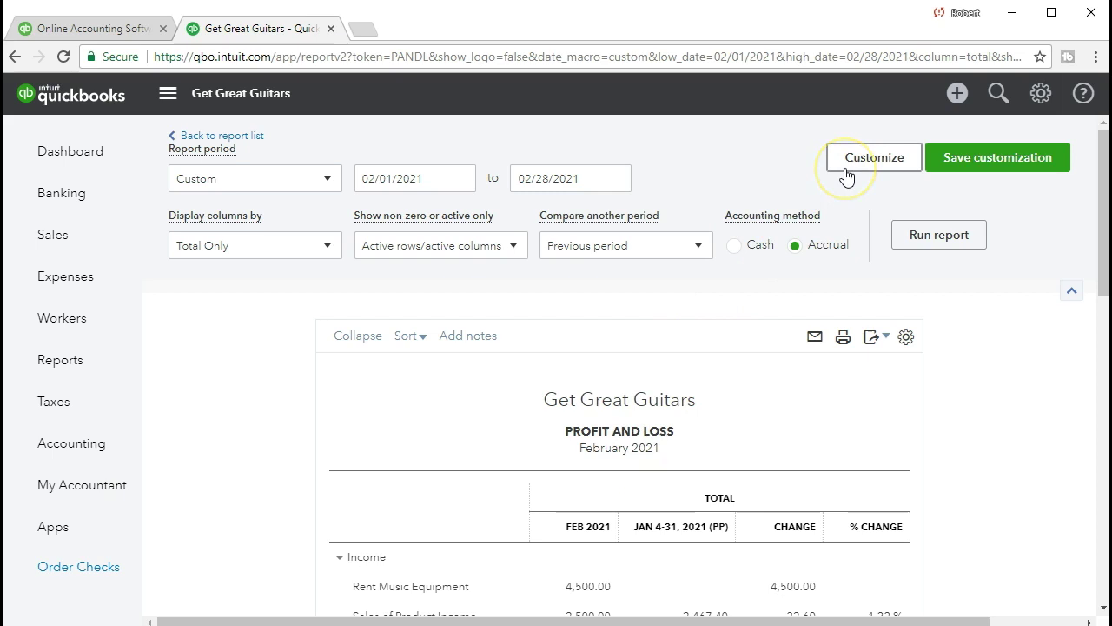
pyautogui.scroll(-9, 784, 450)
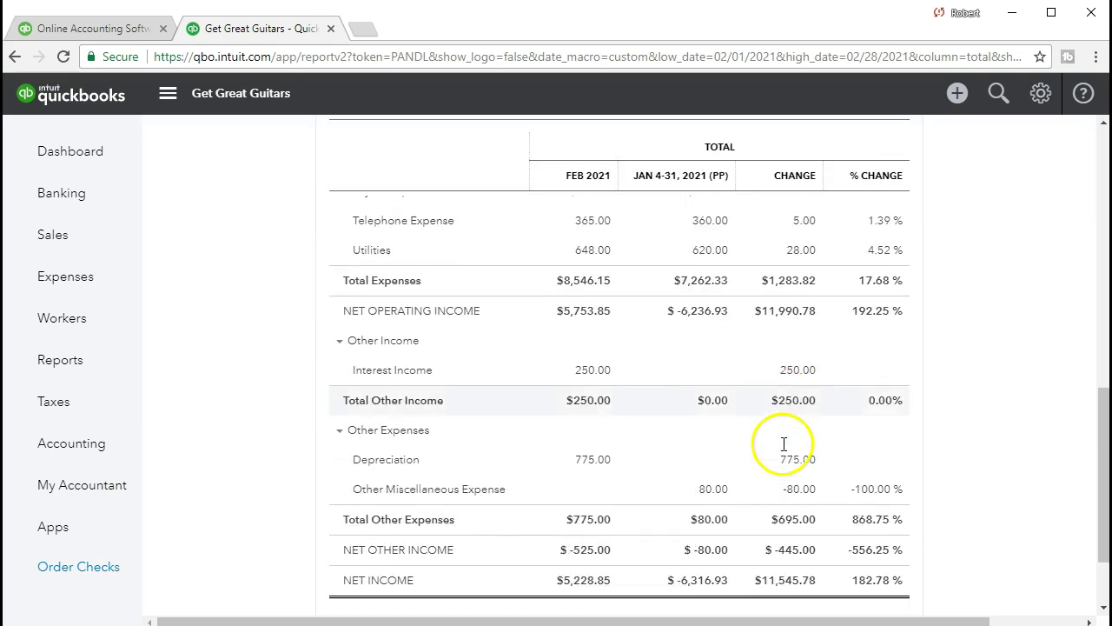
pyautogui.scroll(-1, 786, 446)
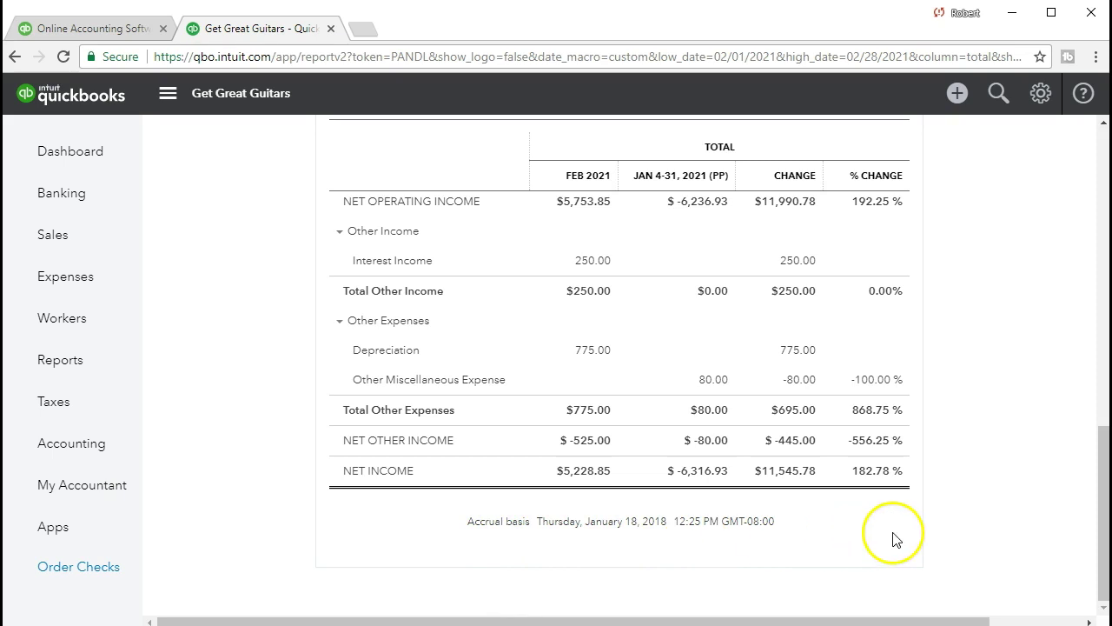
pyautogui.scroll(10, 894, 534)
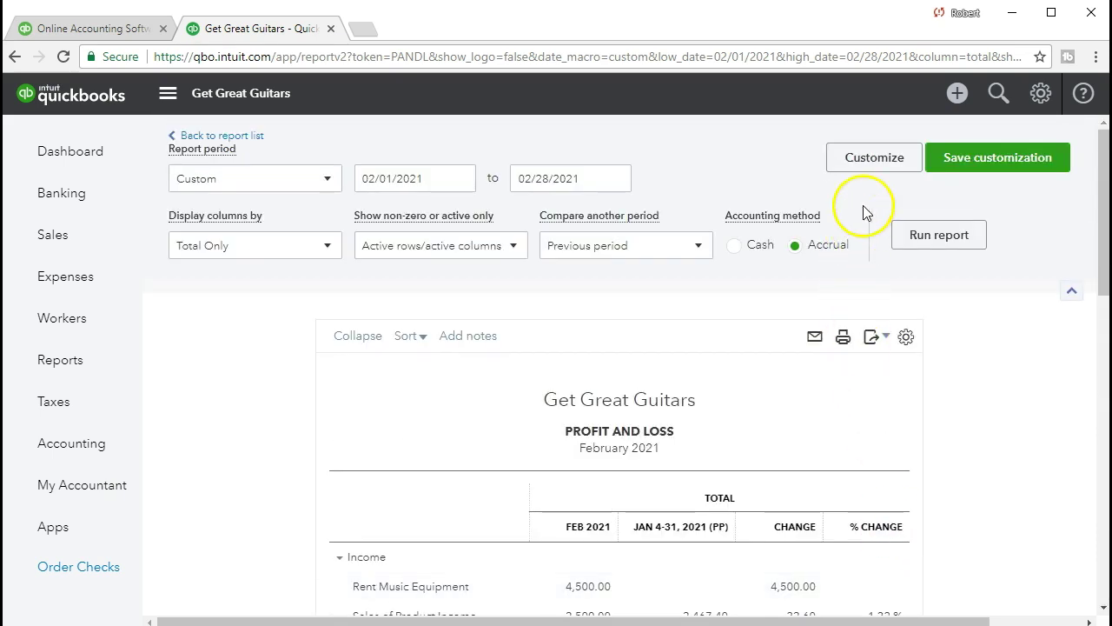
pyautogui.click(839, 157)
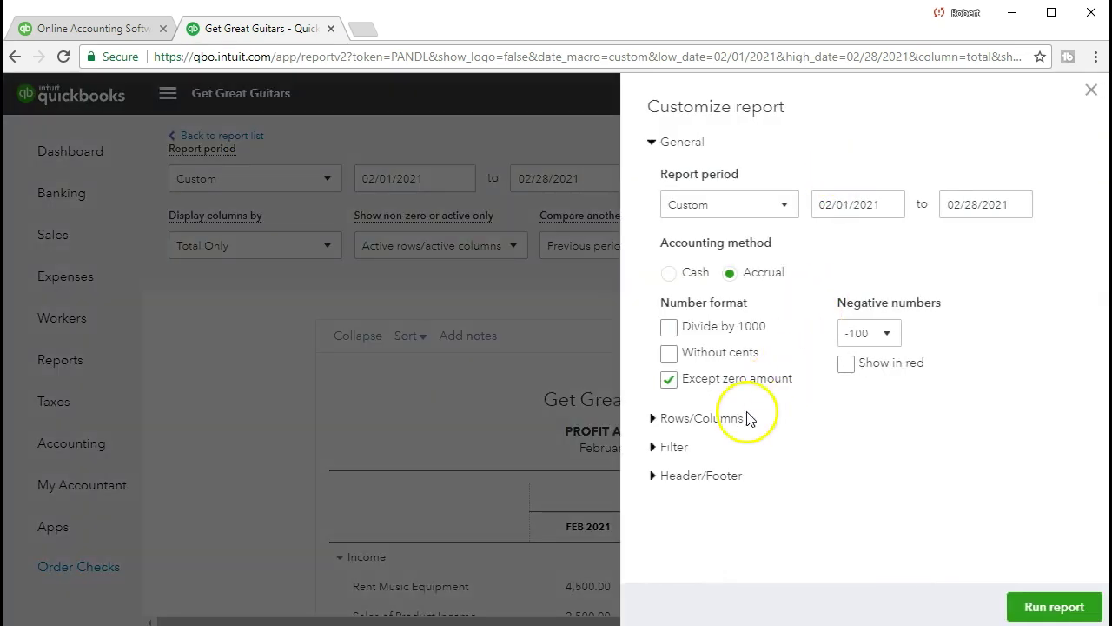
pyautogui.click(653, 476)
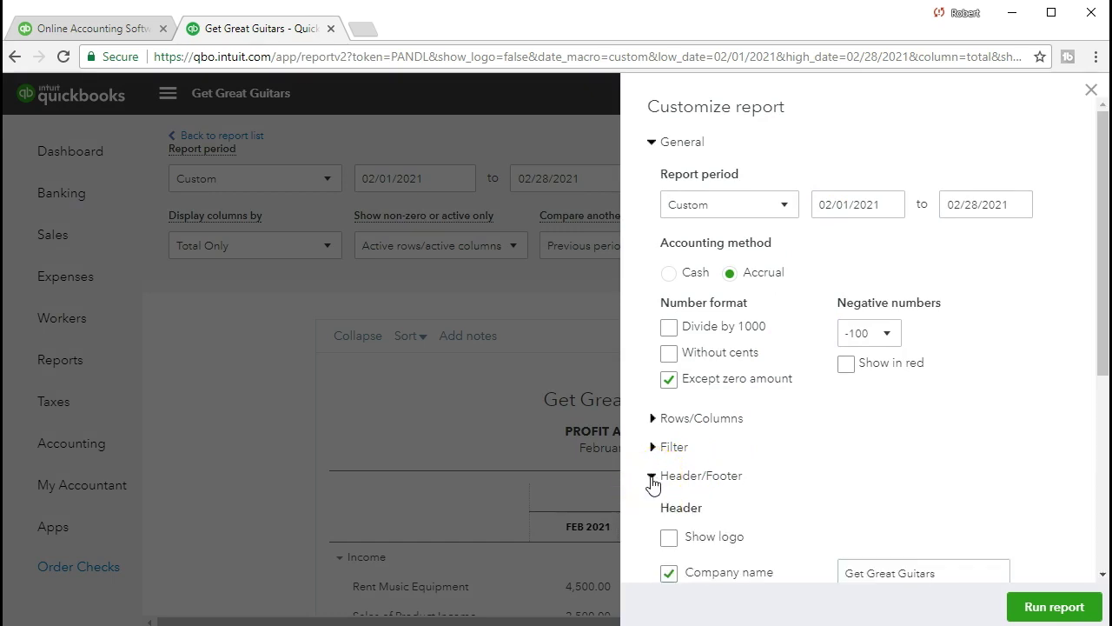
# - Turn off date prepared, time prepared and report basis in the report footer
pyautogui.scroll(-1, 653, 489)
pyautogui.scroll(-1, 654, 489)
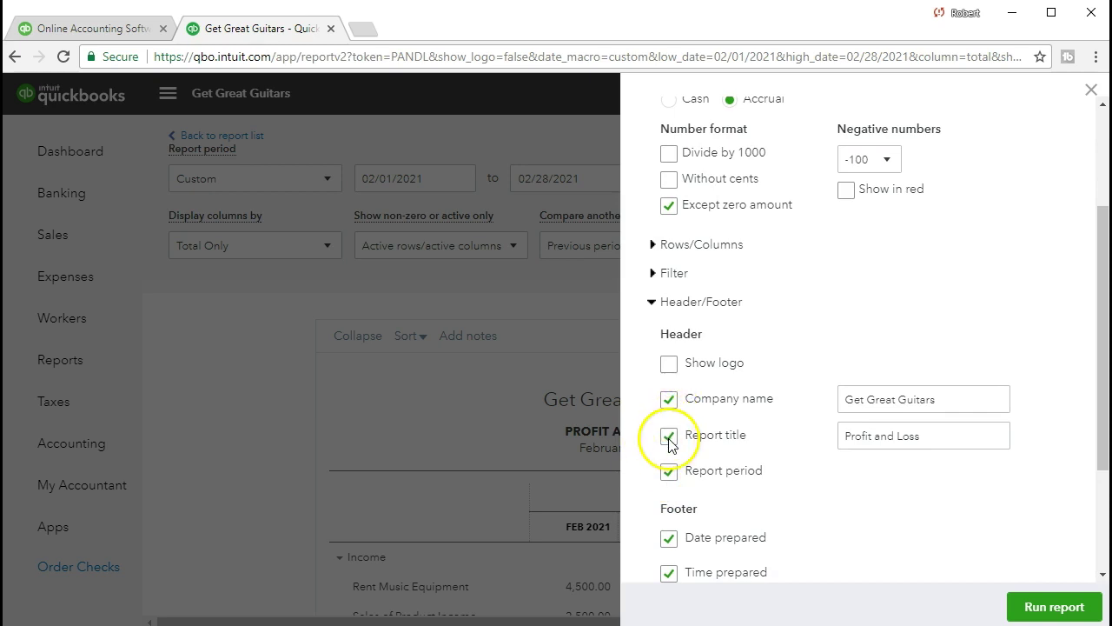
pyautogui.scroll(-1, 724, 430)
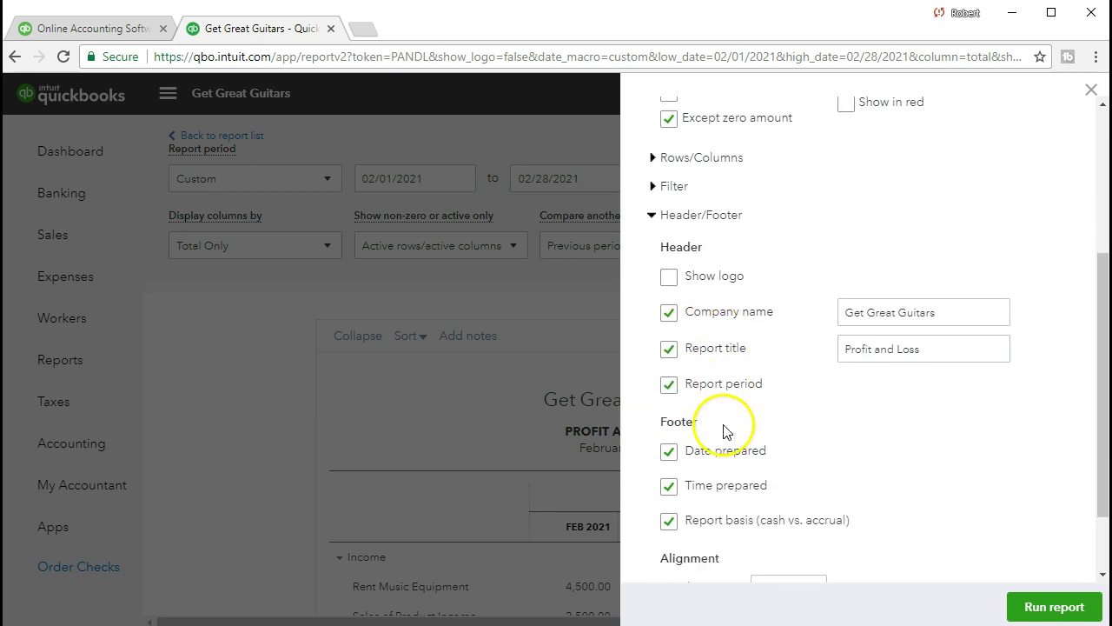
pyautogui.click(669, 450)
pyautogui.click(669, 488)
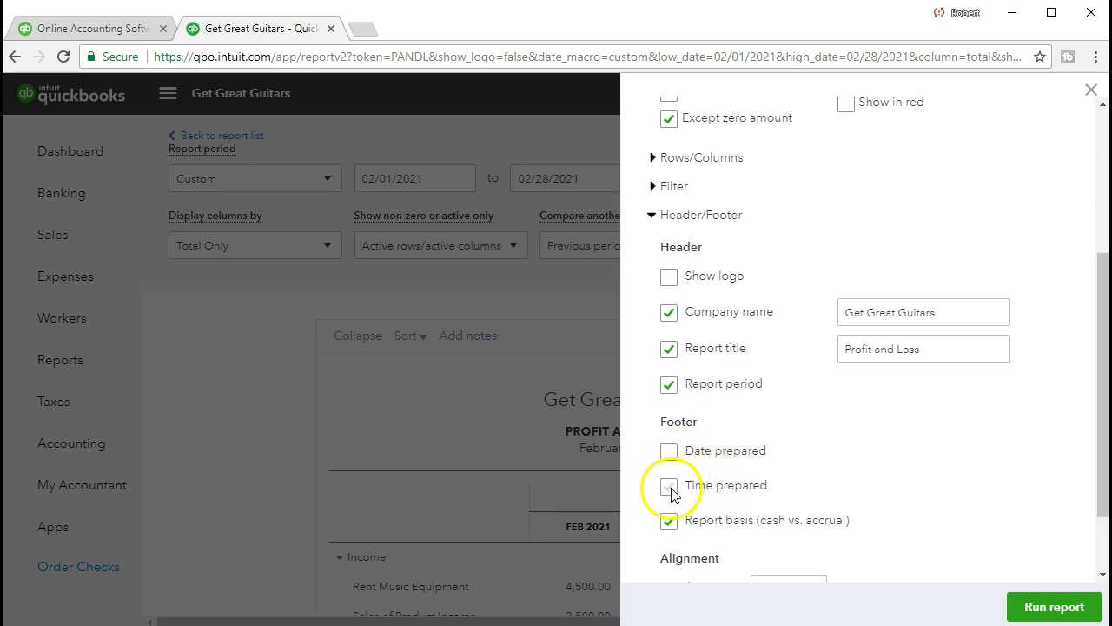
pyautogui.click(668, 520)
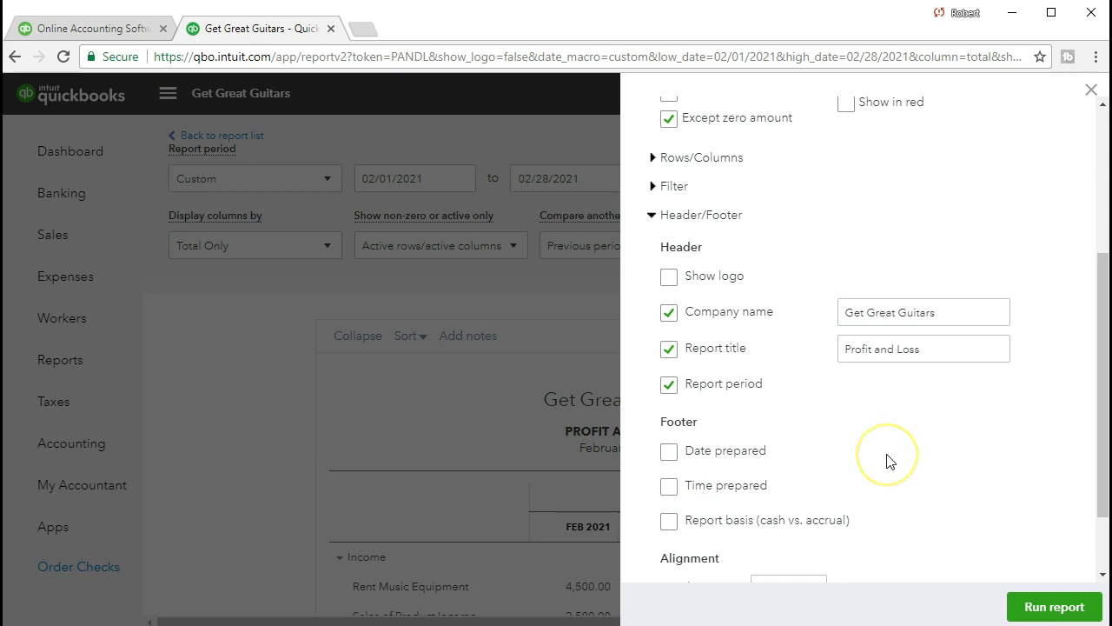
pyautogui.scroll(-1, 888, 460)
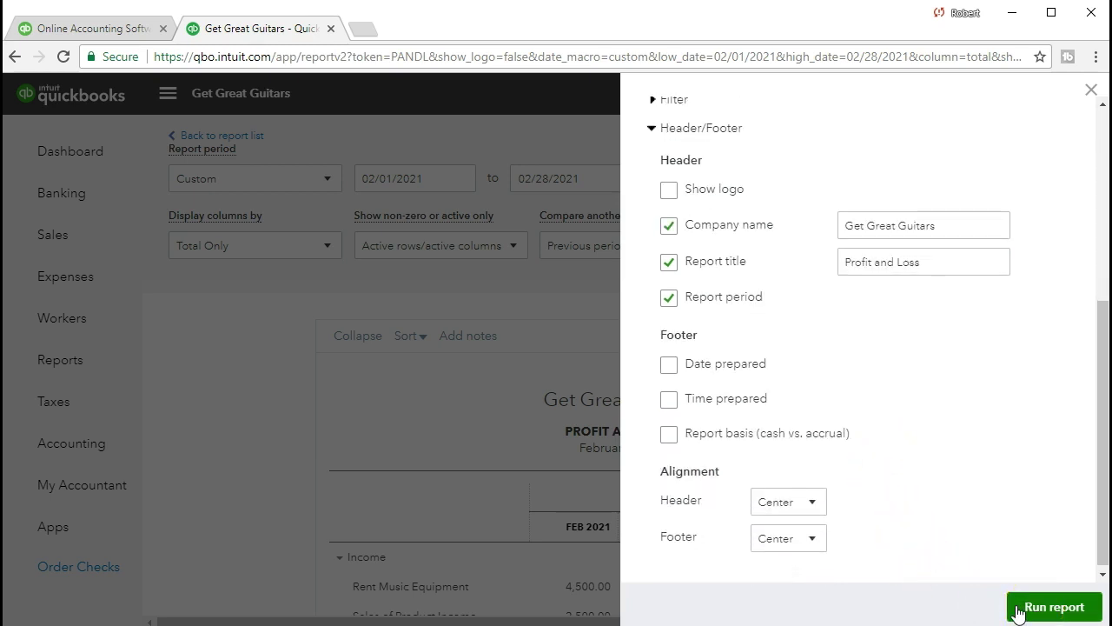
pyautogui.scroll(-2, 825, 487)
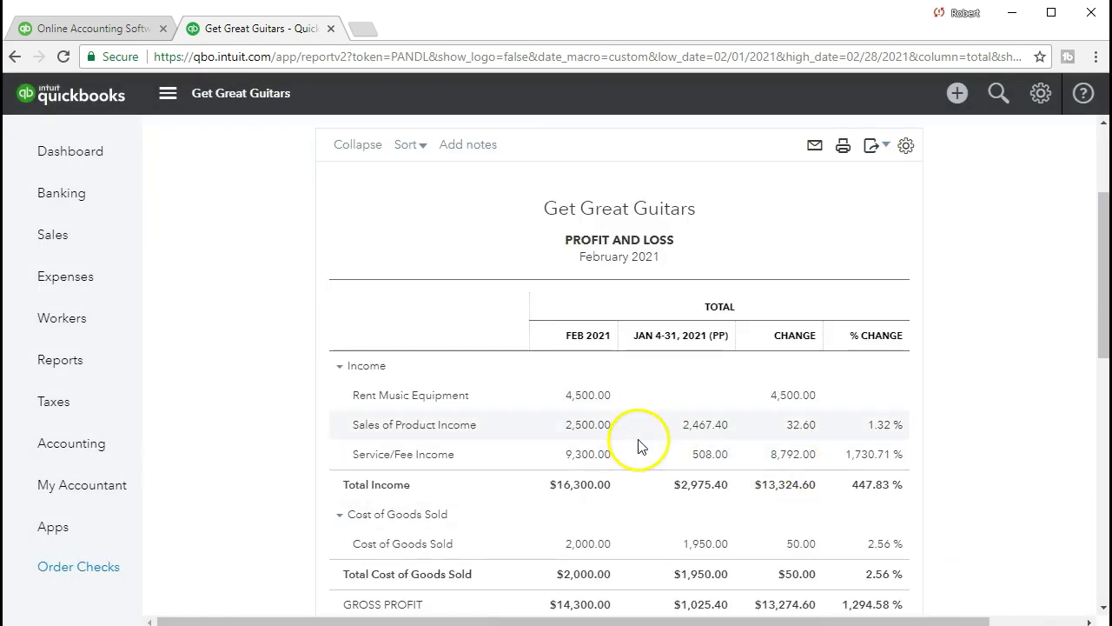
# - Export the comparative Profit and Loss to Excel and open the downloaded .xlsx file
pyautogui.scroll(-10, 643, 449)
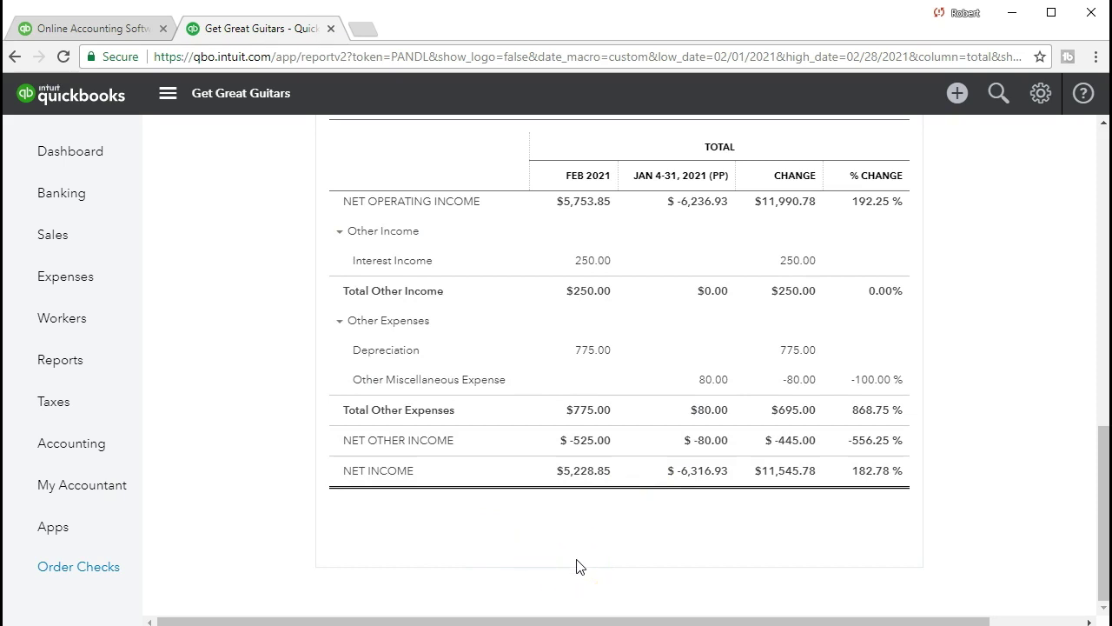
pyautogui.scroll(15, 580, 567)
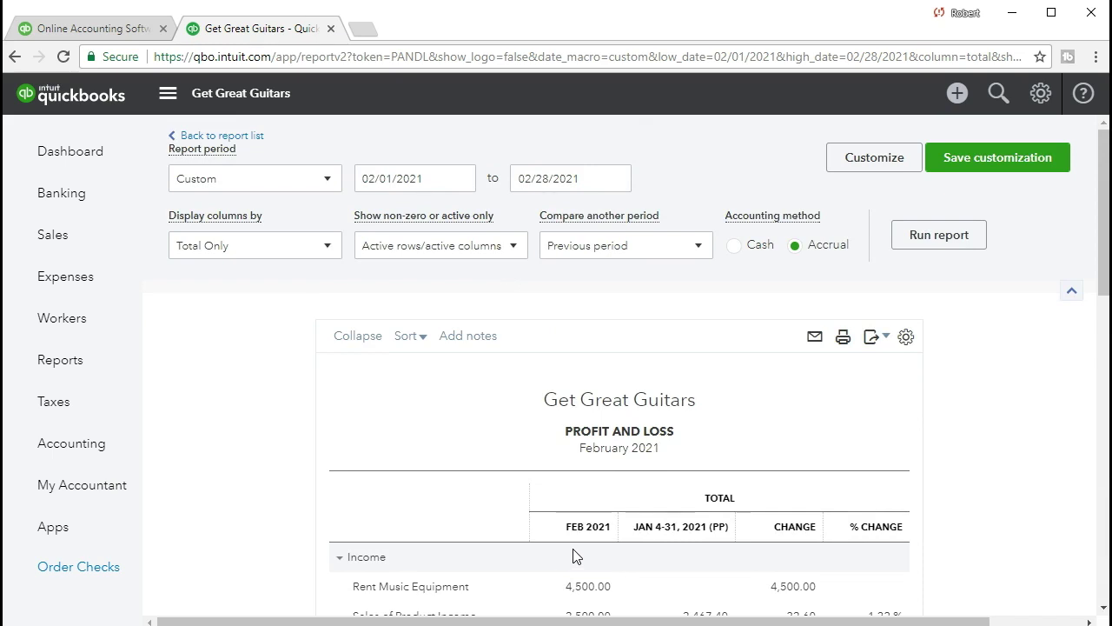
pyautogui.click(876, 342)
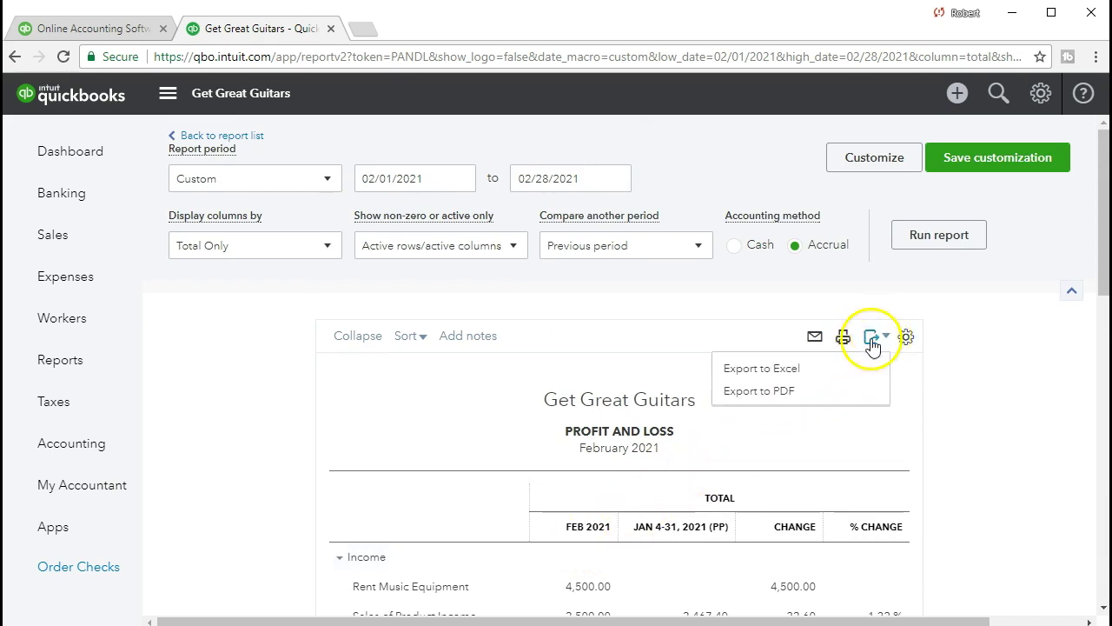
pyautogui.click(841, 372)
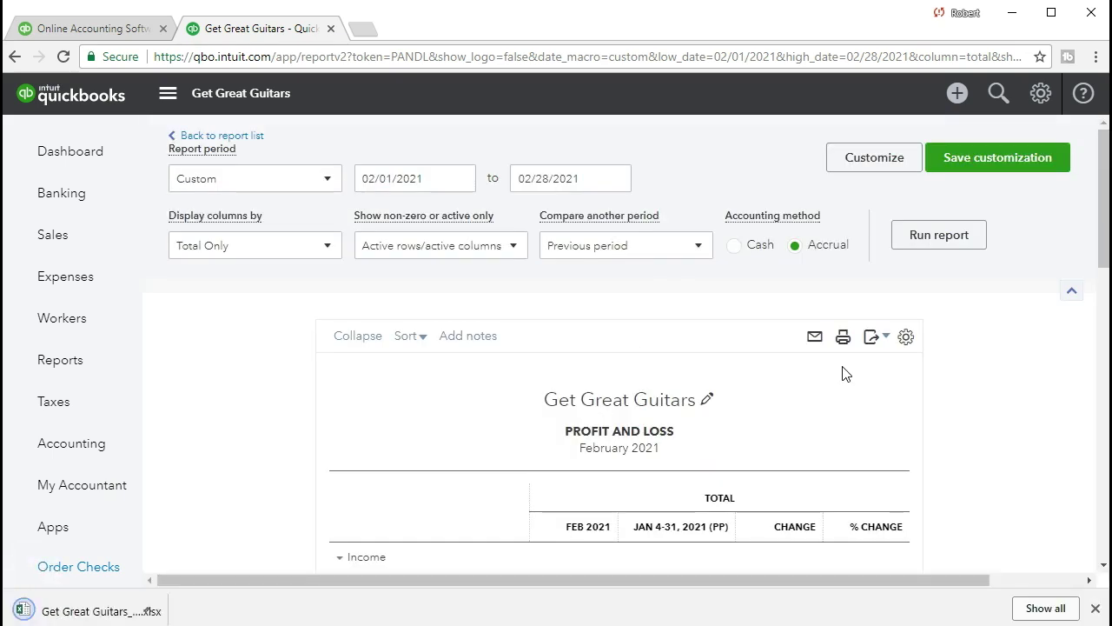
pyautogui.click(110, 611)
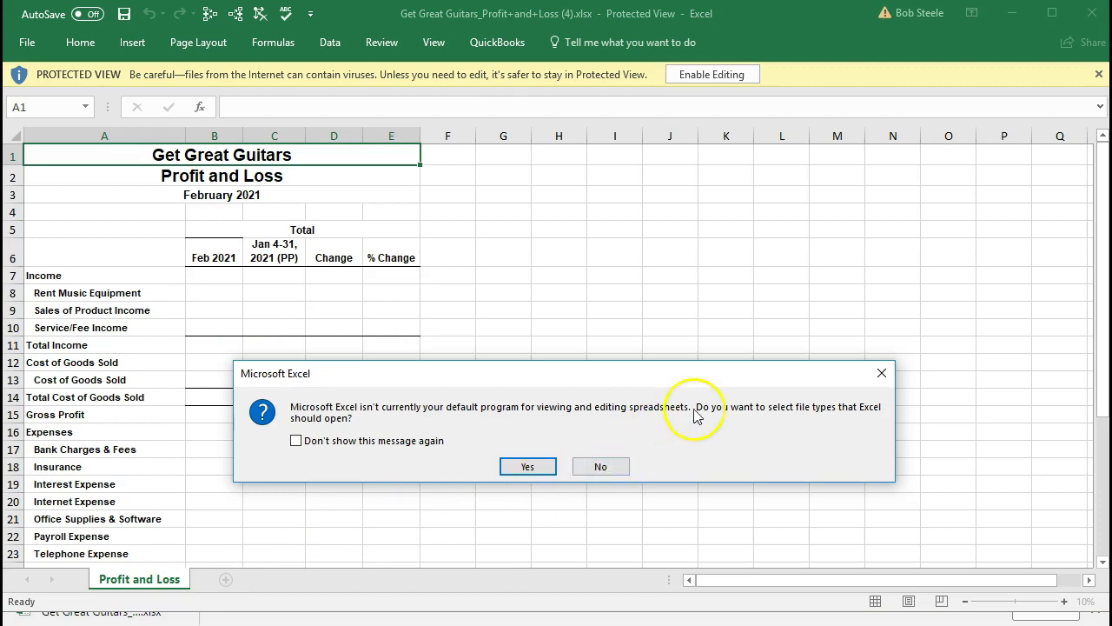
# - Dismiss the default-program prompt, enable editing, and maximize the Excel window
pyautogui.click(879, 375)
pyautogui.click(722, 77)
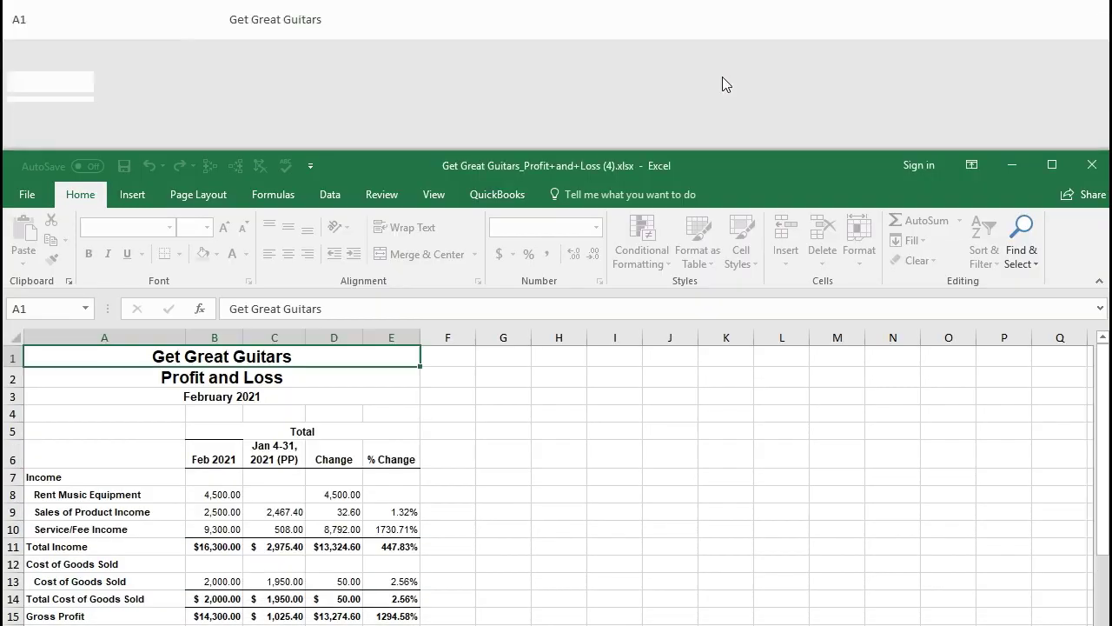
pyautogui.moveTo(722, 76); pyautogui.dragTo(743, 24)
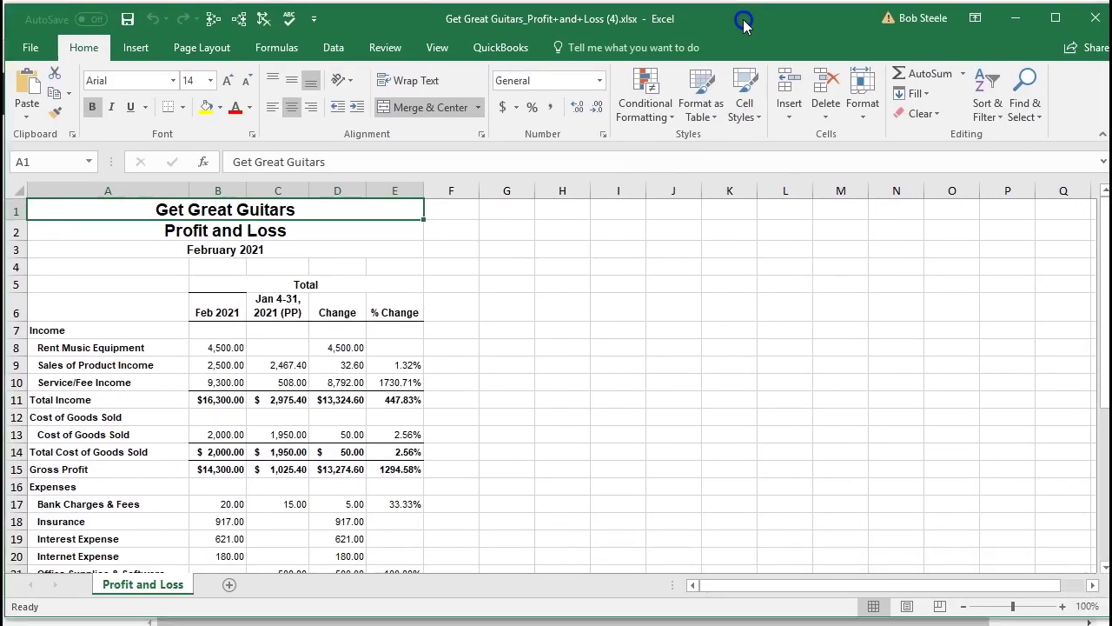
# - Switch the Profit and Loss sheet to Page Layout view and review the printed page
pyautogui.click(515, 331)
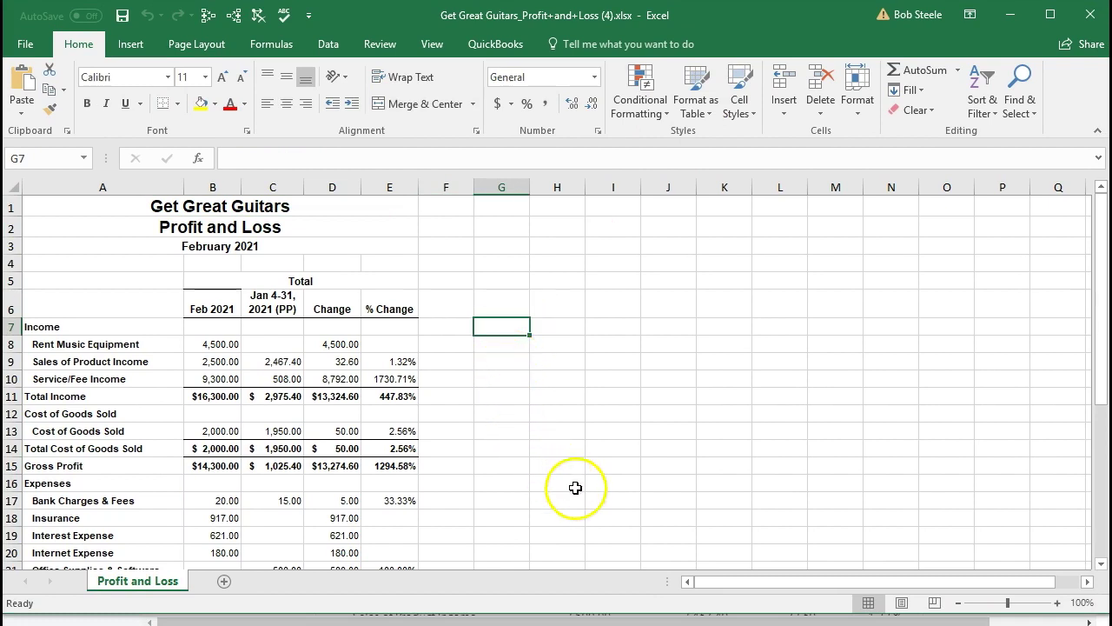
pyautogui.click(903, 603)
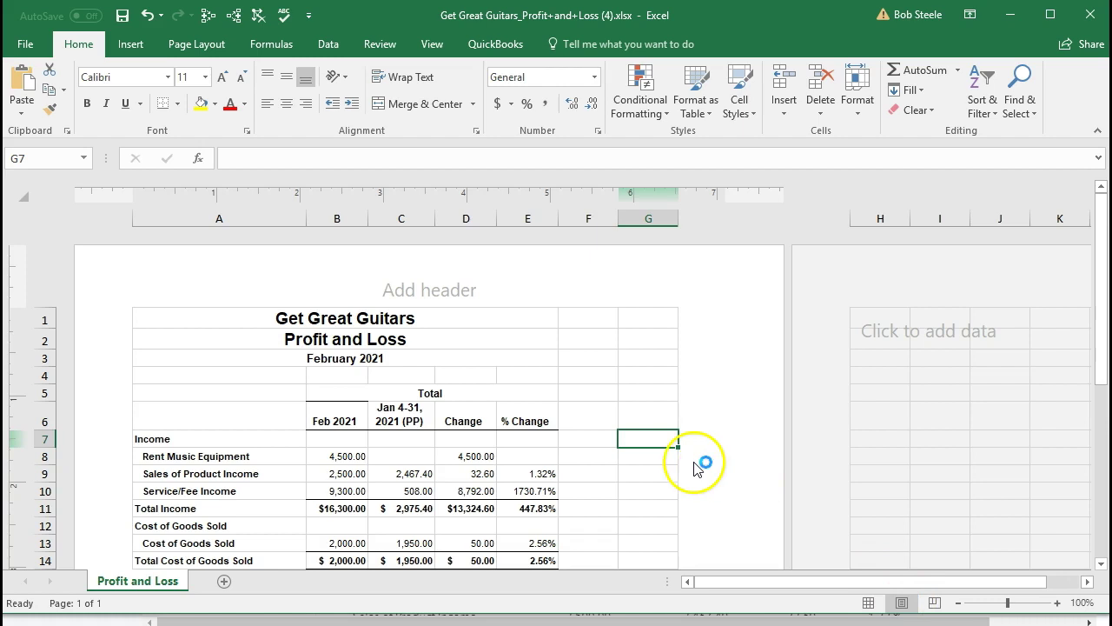
pyautogui.scroll(-5, 566, 454)
pyautogui.scroll(-4, 564, 457)
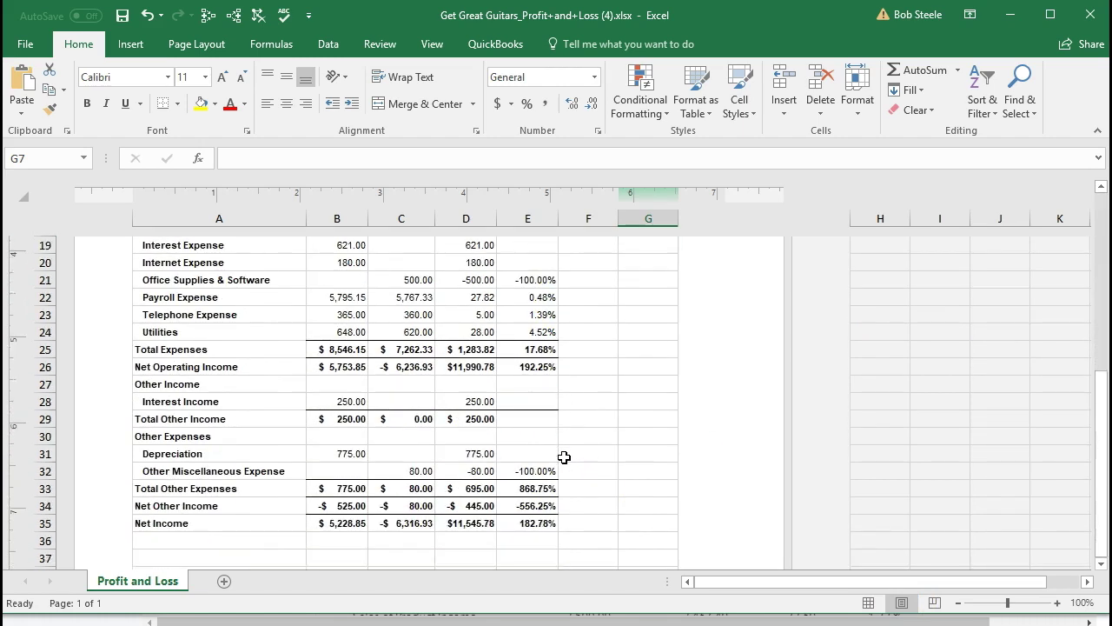
pyautogui.scroll(4, 564, 457)
pyautogui.scroll(6, 564, 457)
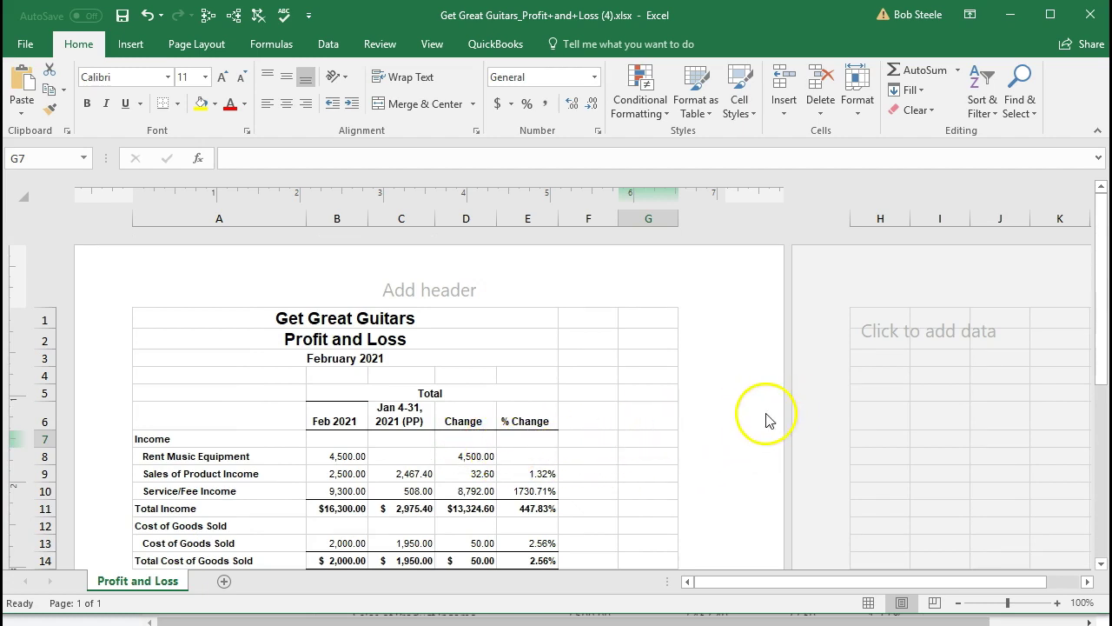
pyautogui.scroll(-2, 704, 449)
pyautogui.scroll(-6, 704, 449)
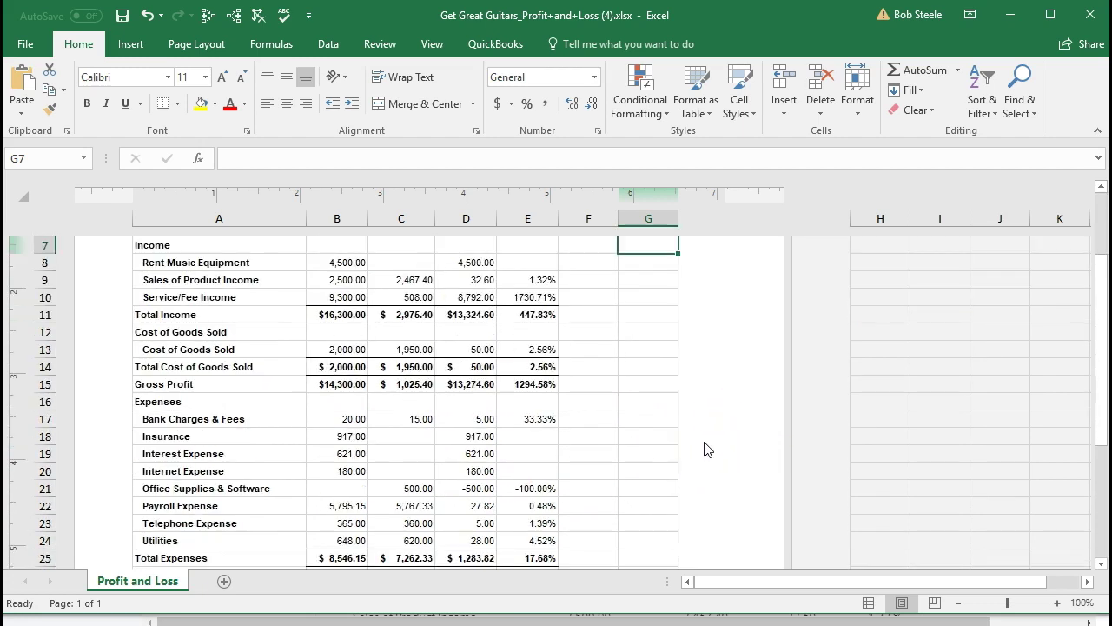
pyautogui.scroll(8, 704, 449)
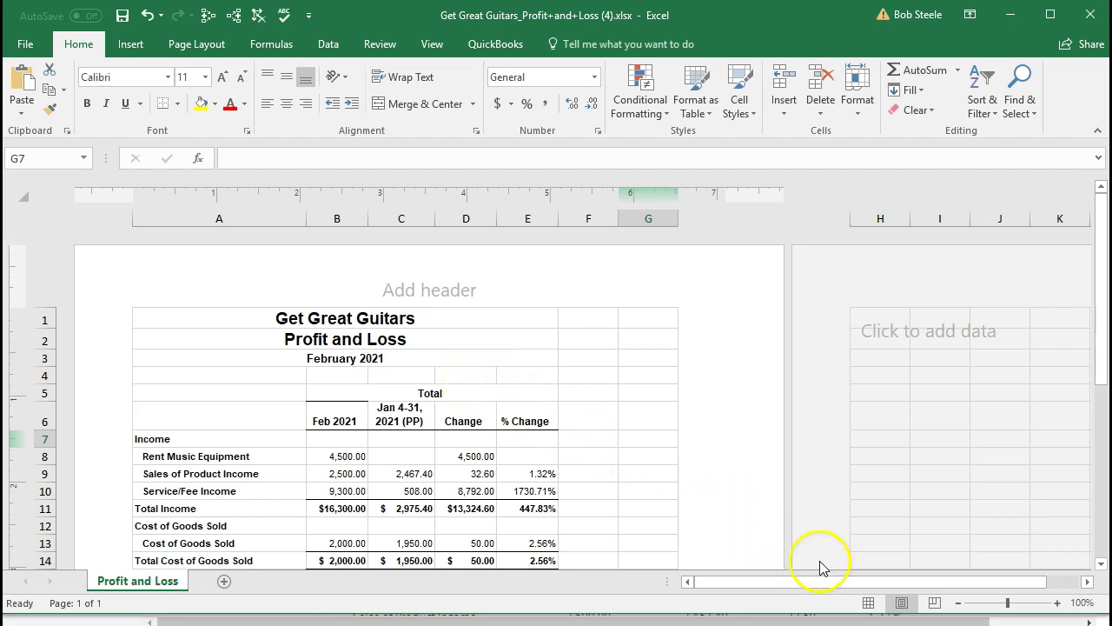
# - Return to Normal view, check the B5 and C6 column headings, and open the File menu
pyautogui.click(867, 601)
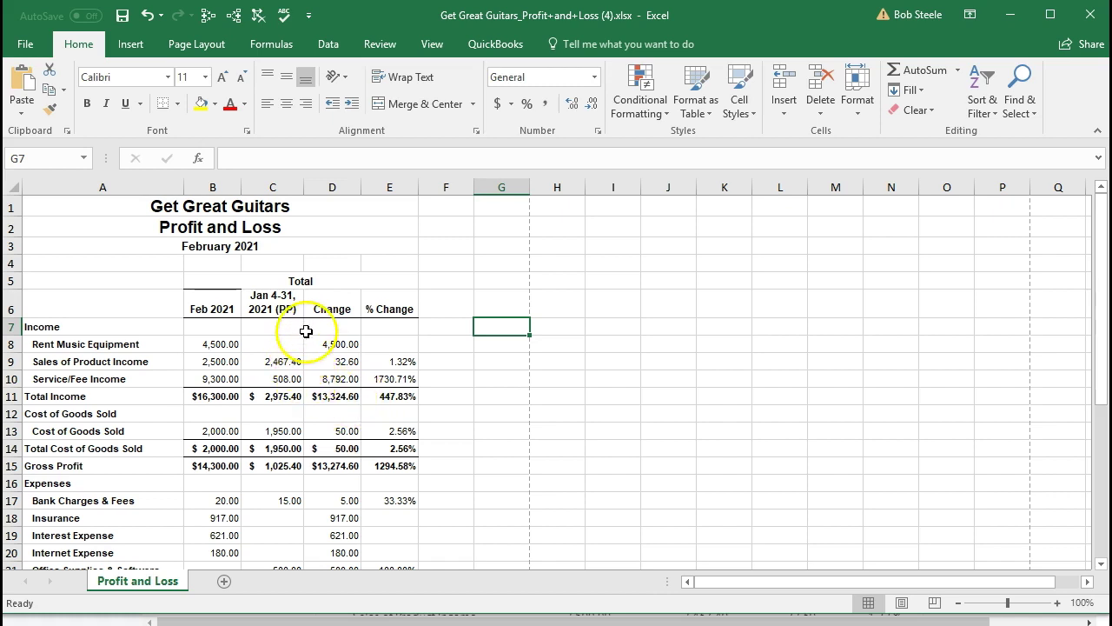
pyautogui.click(295, 280)
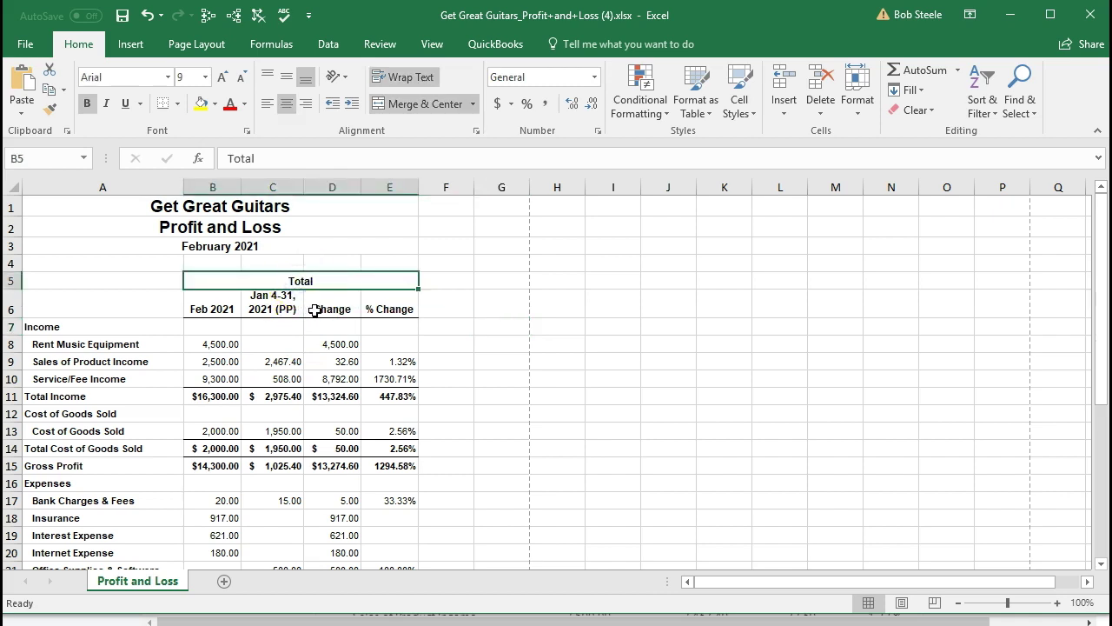
pyautogui.click(282, 299)
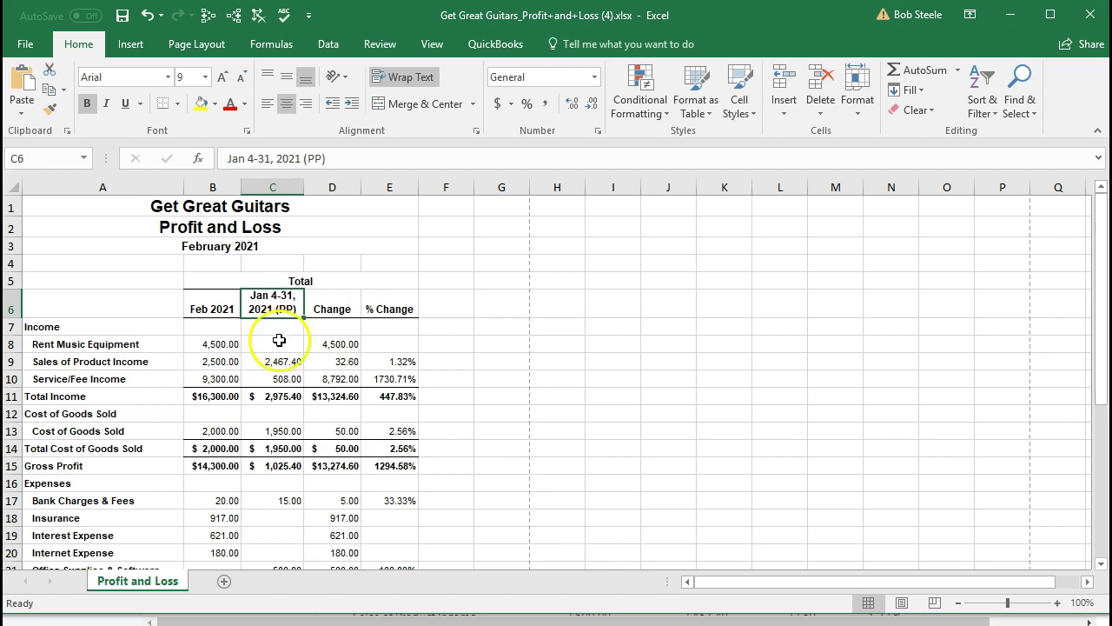
pyautogui.scroll(-3, 286, 359)
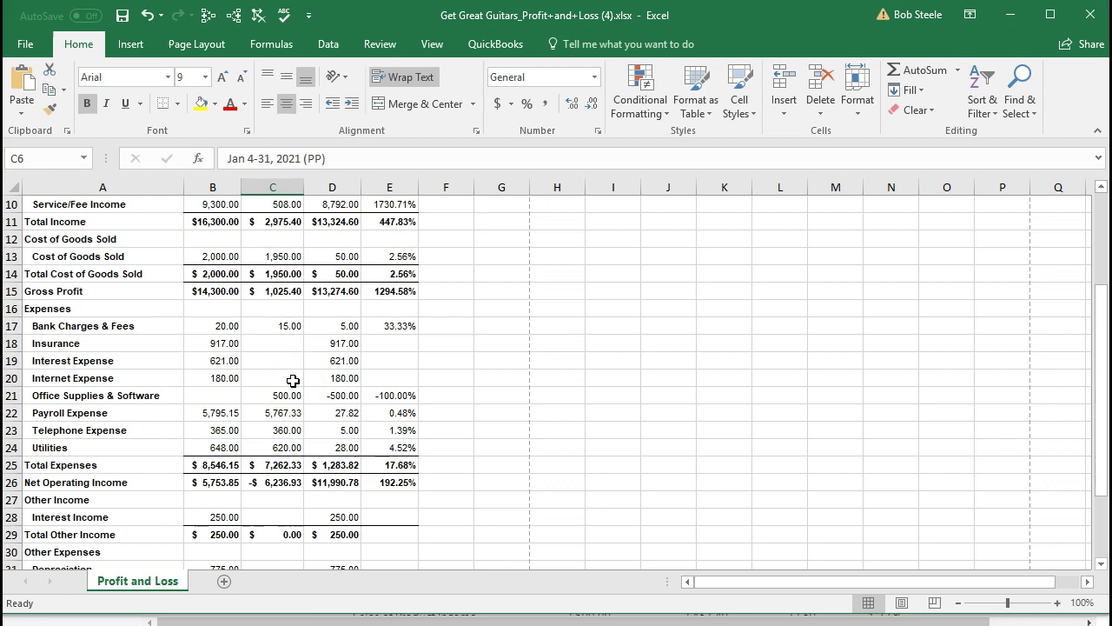
pyautogui.scroll(3, 293, 382)
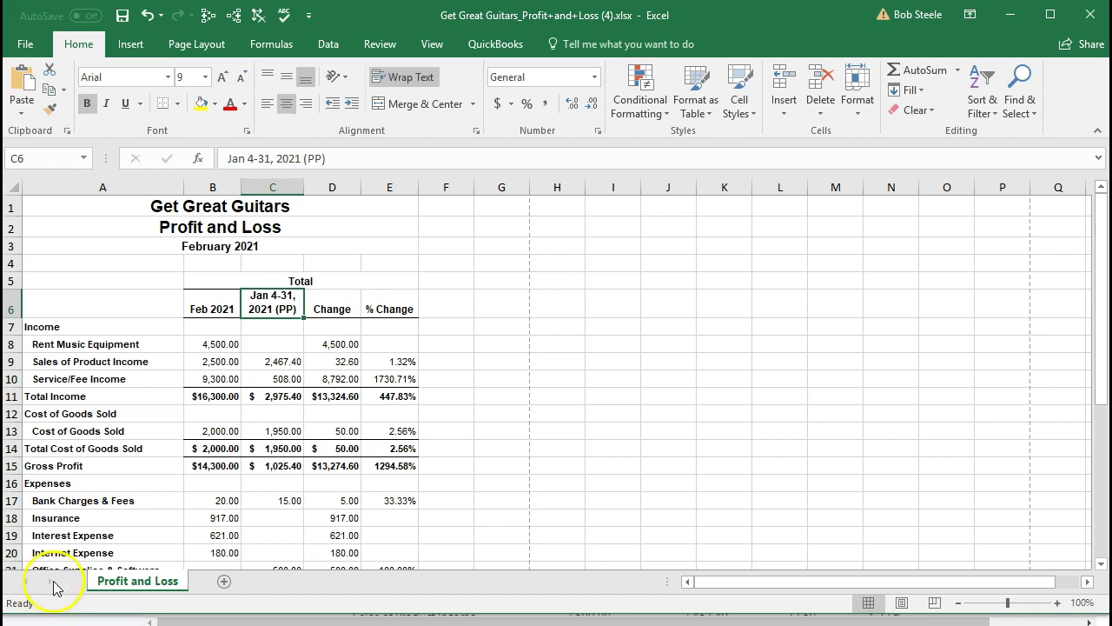
pyautogui.click(11, 48)
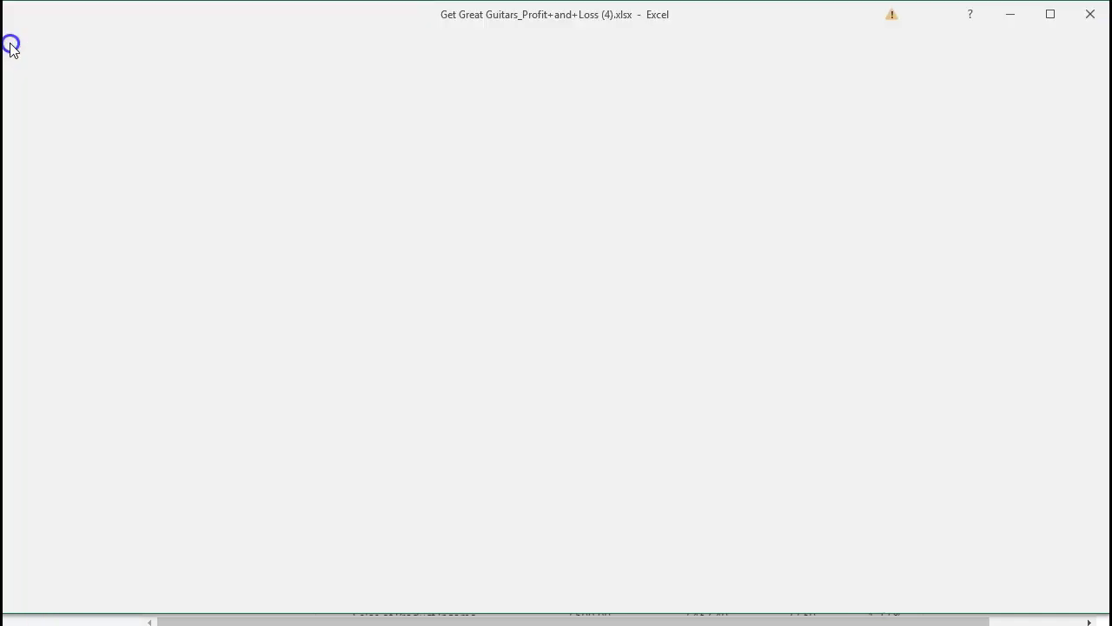
# - Save the workbook as 'Jan Feb 2021 Comparative Profit & Loss.xlsx' in the Excel Docs 2 folder
pyautogui.click(55, 213)
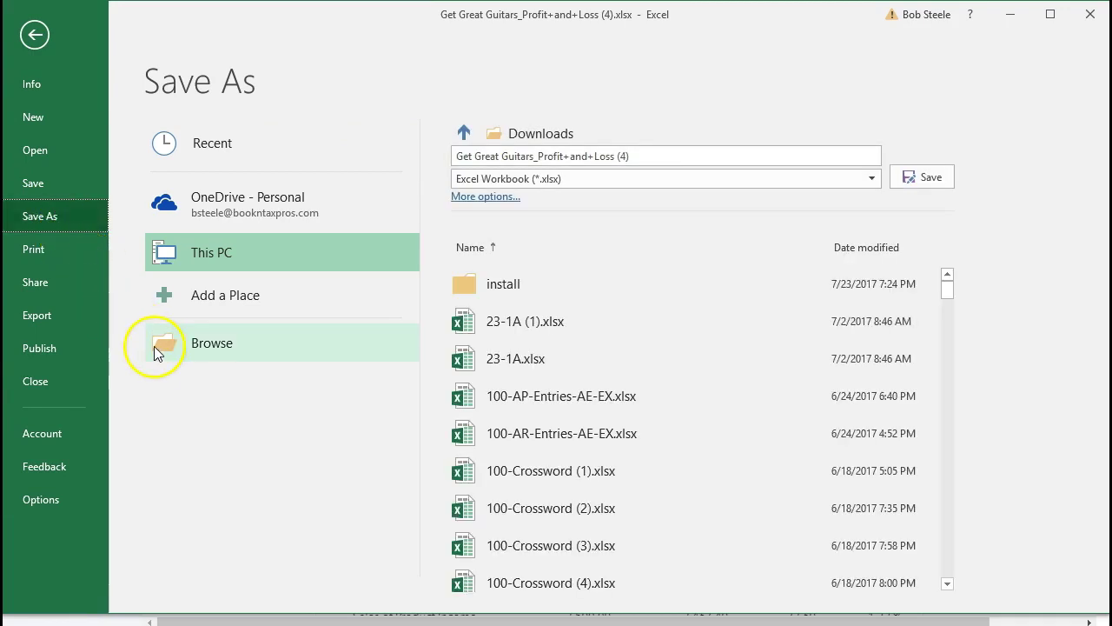
pyautogui.click(158, 346)
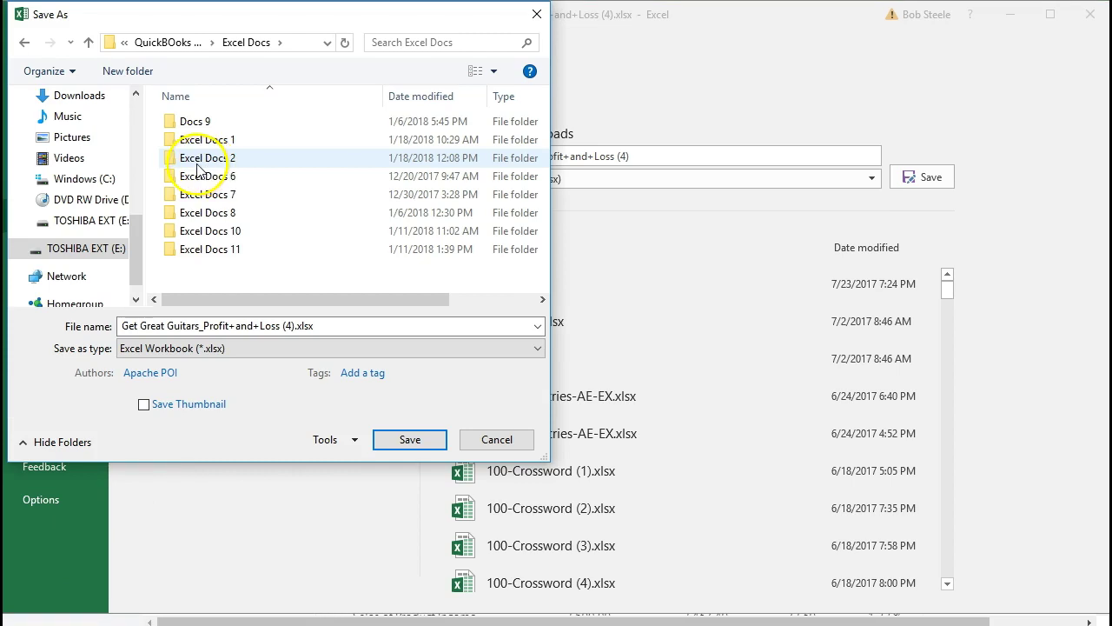
pyautogui.doubleClick(198, 160)
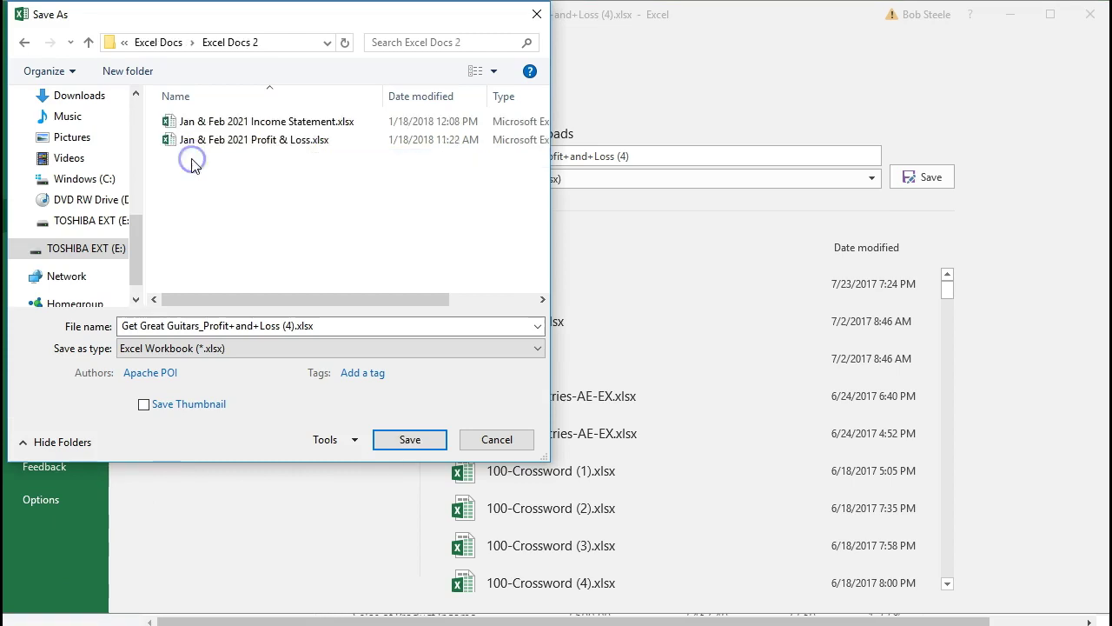
pyautogui.doubleClick(281, 326)
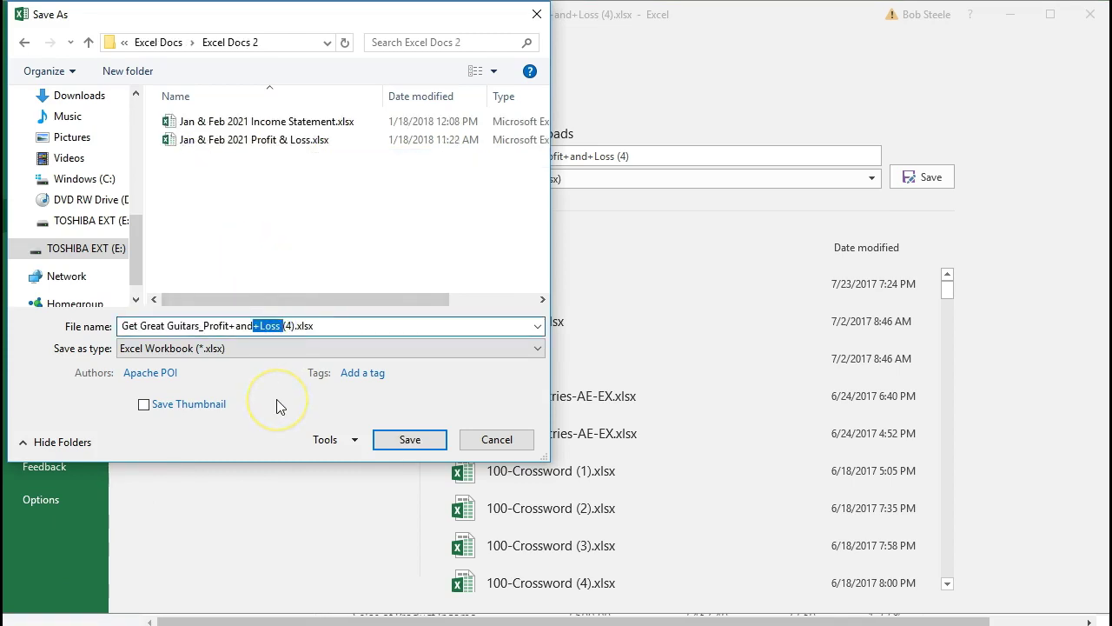
pyautogui.press('Right')
pyautogui.press('Right')
pyautogui.press('Right')
pyautogui.press('BackSpace')
pyautogui.press('BackSpace')
pyautogui.press('BackSpace')
pyautogui.press('BackSpace')
pyautogui.press('BackSpace')
pyautogui.press('BackSpace')
pyautogui.press('BackSpace')
pyautogui.press('BackSpace')
pyautogui.press('BackSpace')
pyautogui.press('BackSpace')
pyautogui.press('BackSpace')
pyautogui.press('BackSpace')
pyautogui.press('BackSpace')
pyautogui.press('BackSpace')
pyautogui.press('BackSpace')
pyautogui.press('BackSpace')
pyautogui.press('BackSpace')
pyautogui.press('BackSpace')
pyautogui.press('BackSpace')
pyautogui.press('BackSpace')
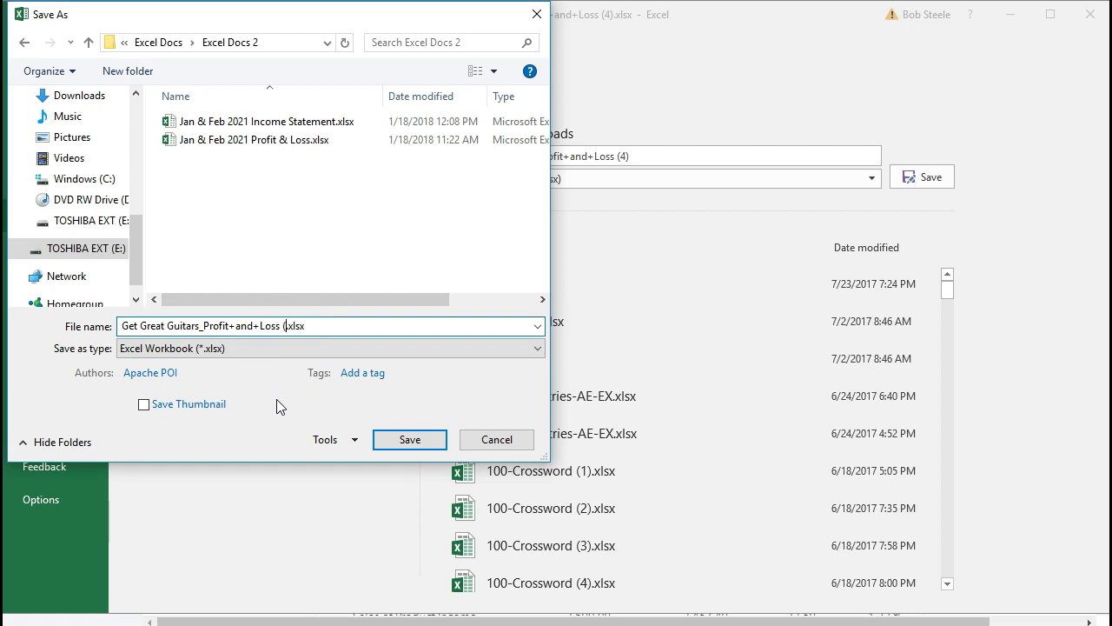
pyautogui.press('BackSpace')
pyautogui.press('BackSpace')
pyautogui.press('BackSpace')
pyautogui.press('BackSpace')
pyautogui.write('Comp')
pyautogui.write('arative Pro')
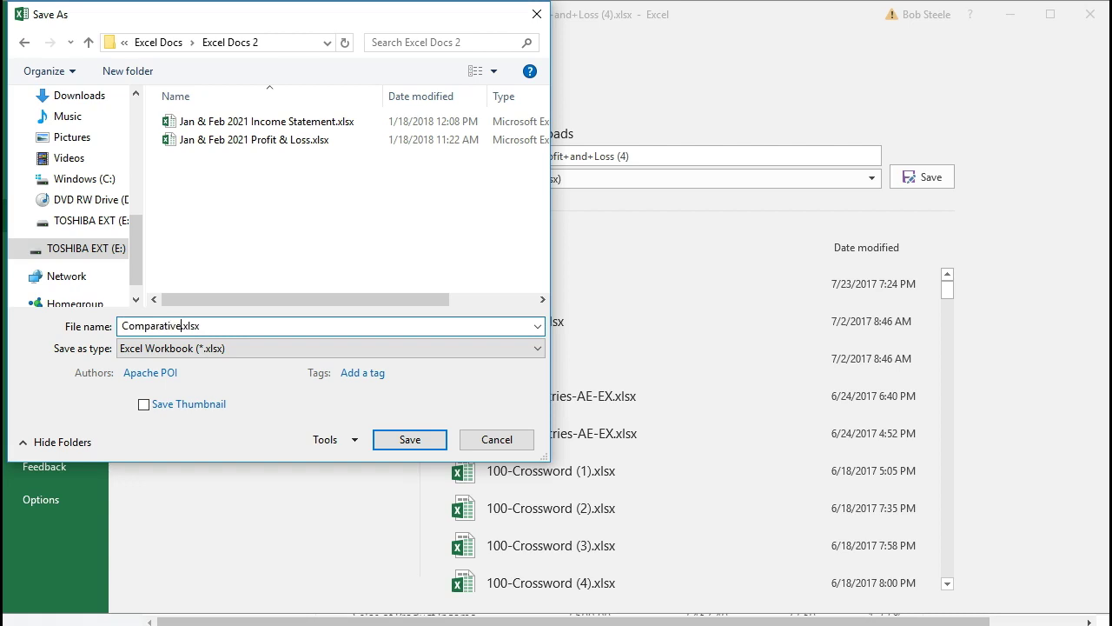
pyautogui.write('fit & Loss')
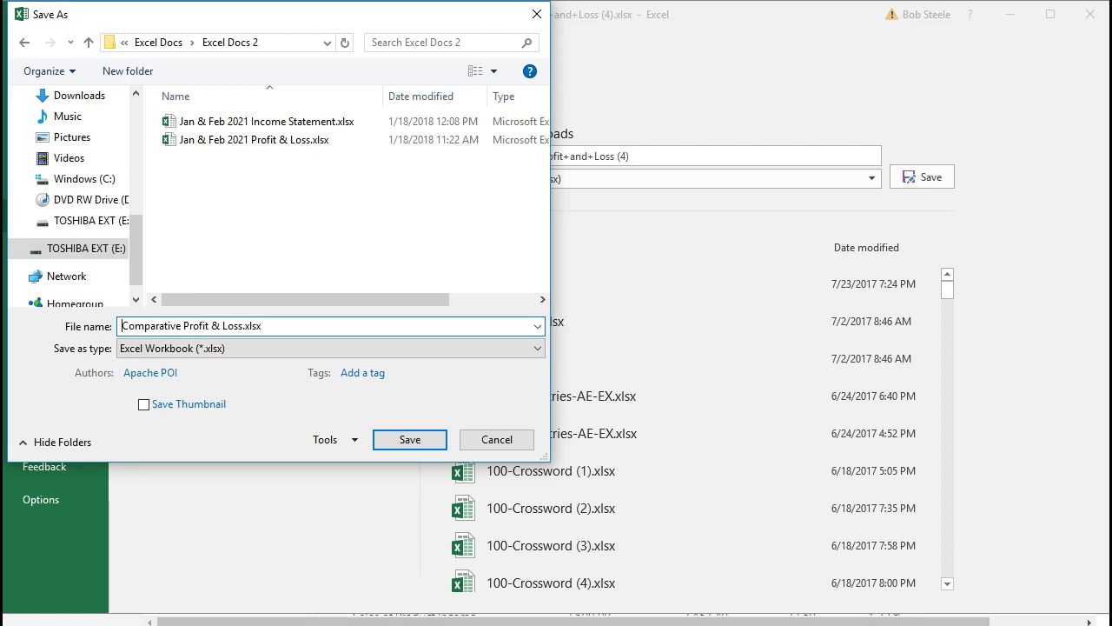
pyautogui.write('Jan Feb')
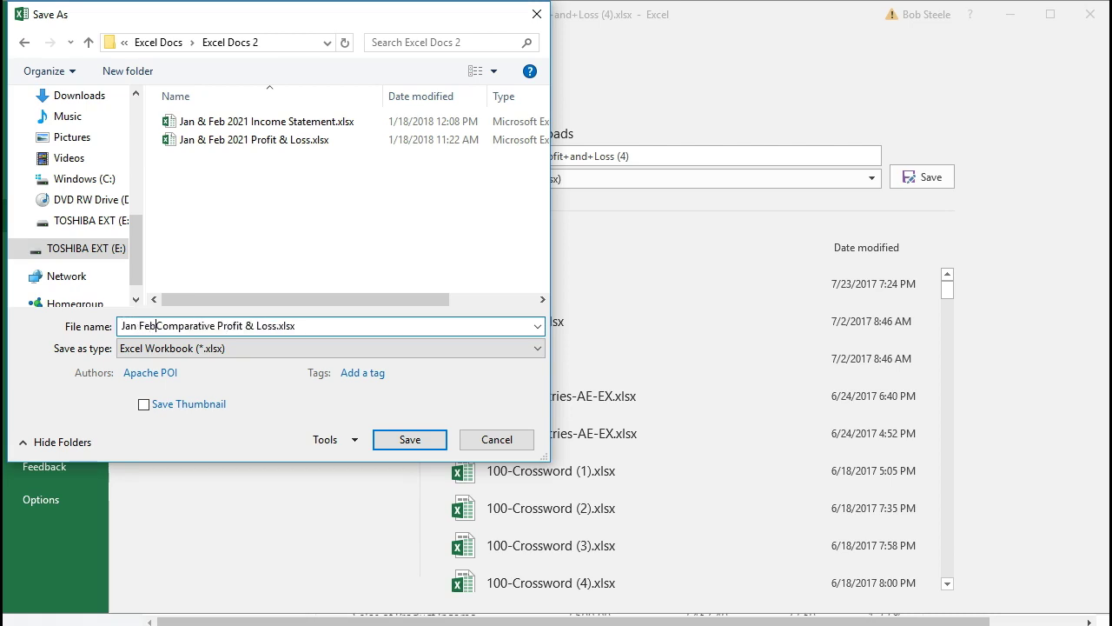
pyautogui.write(' 2021')
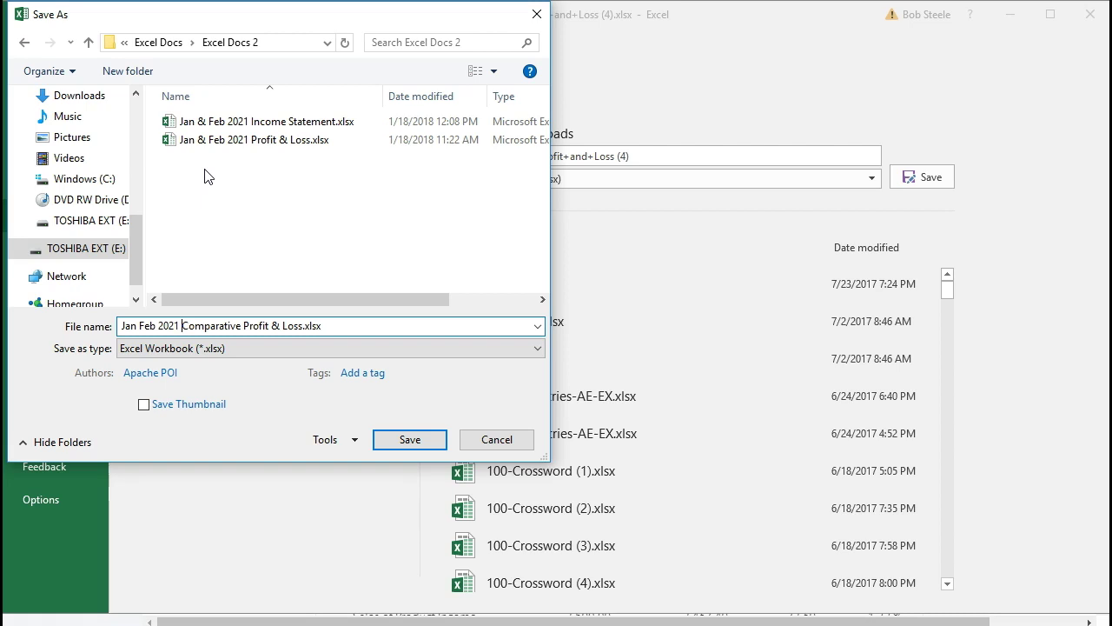
pyautogui.click(408, 440)
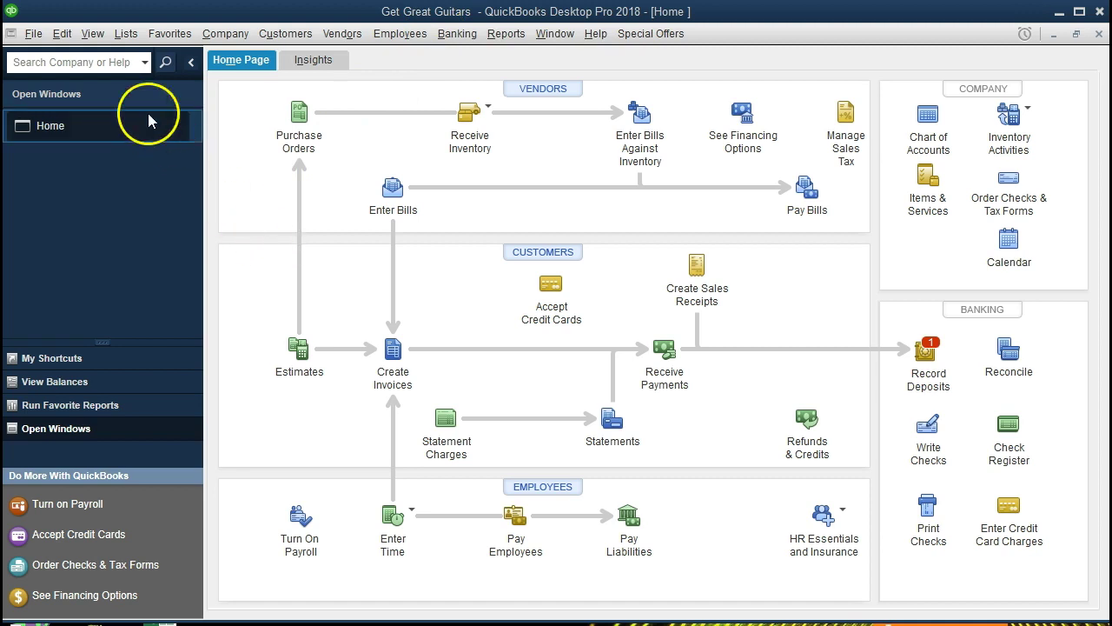
# - Browse the File, View and Company menus, return to the Home page, and open Reports
pyautogui.click(34, 39)
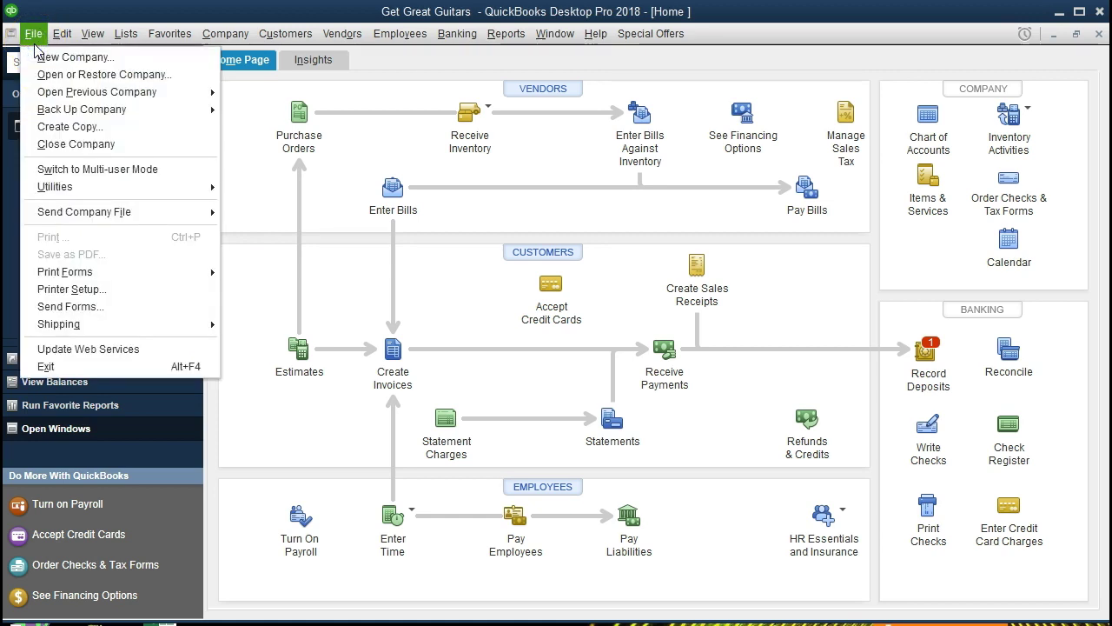
pyautogui.click(34, 42)
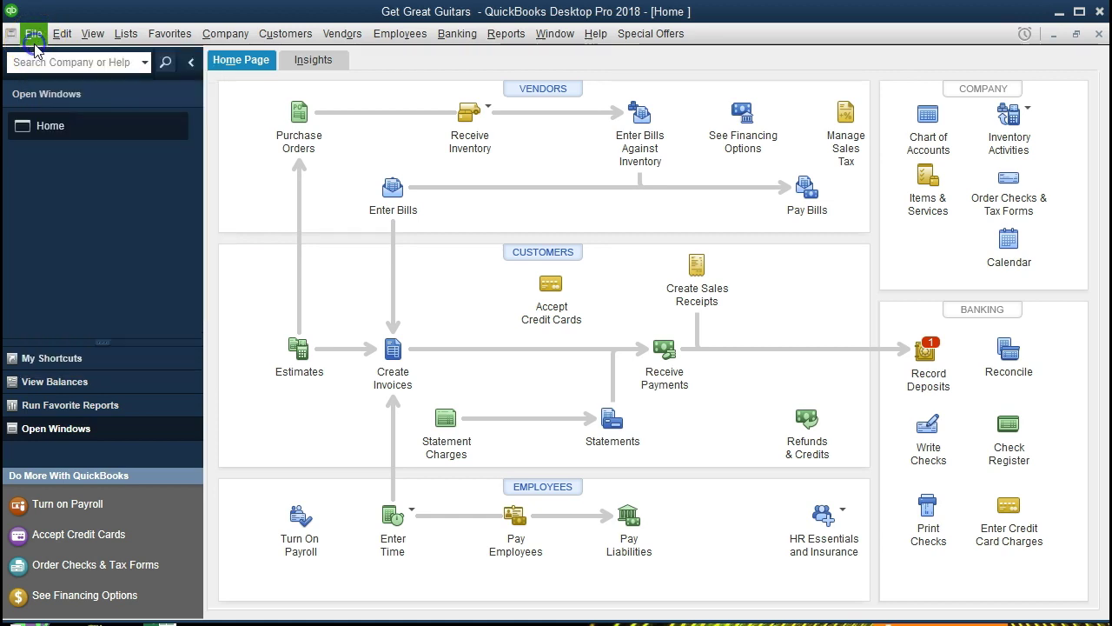
pyautogui.click(33, 62)
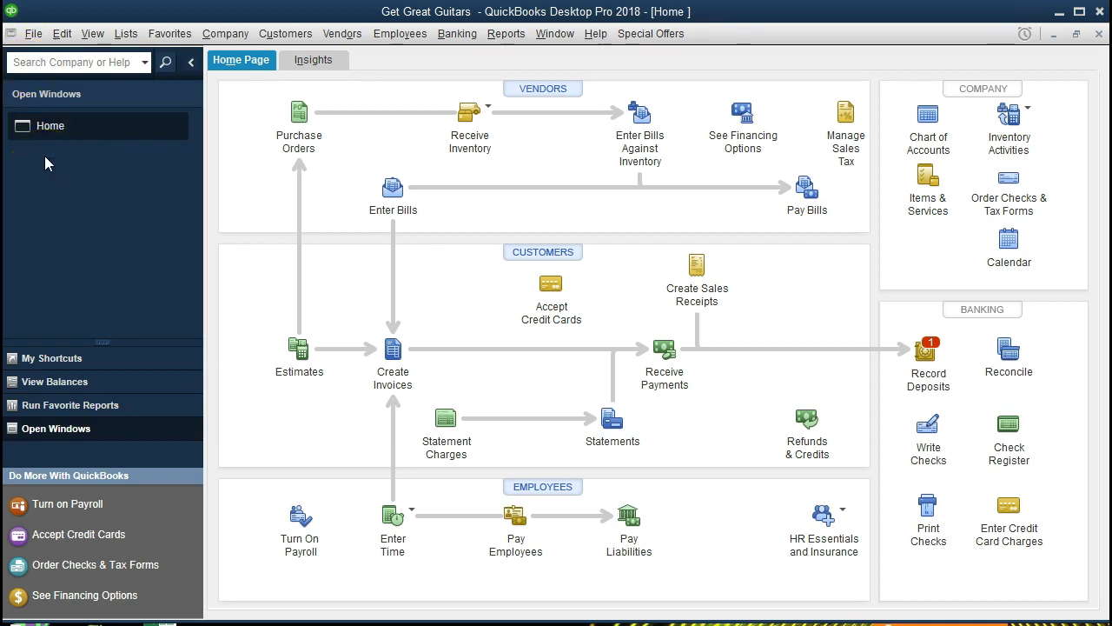
pyautogui.click(96, 40)
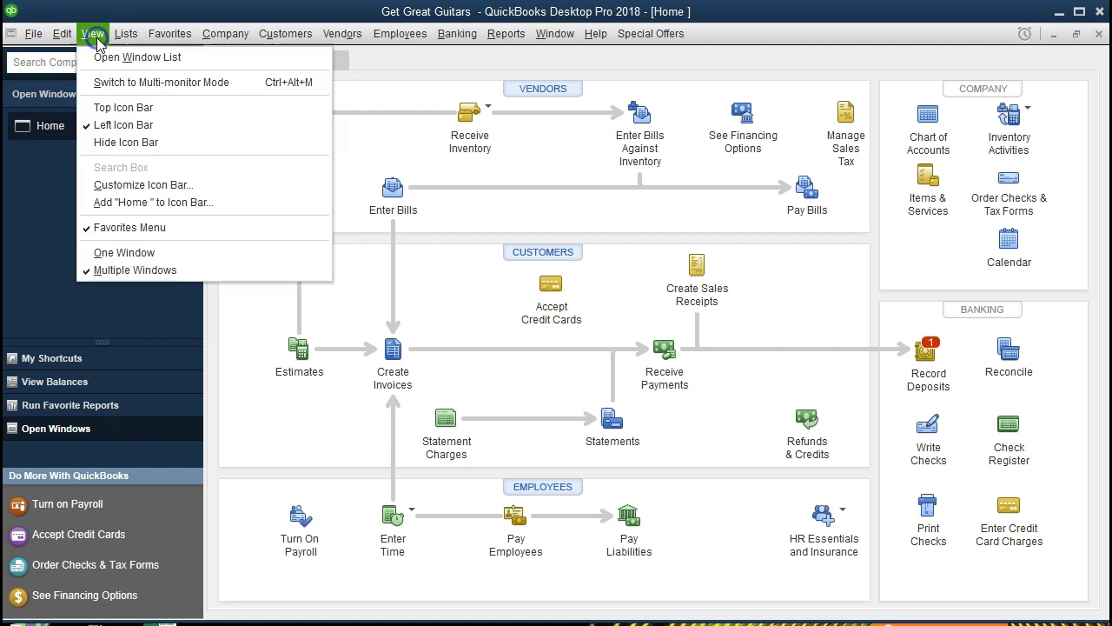
pyautogui.click(184, 61)
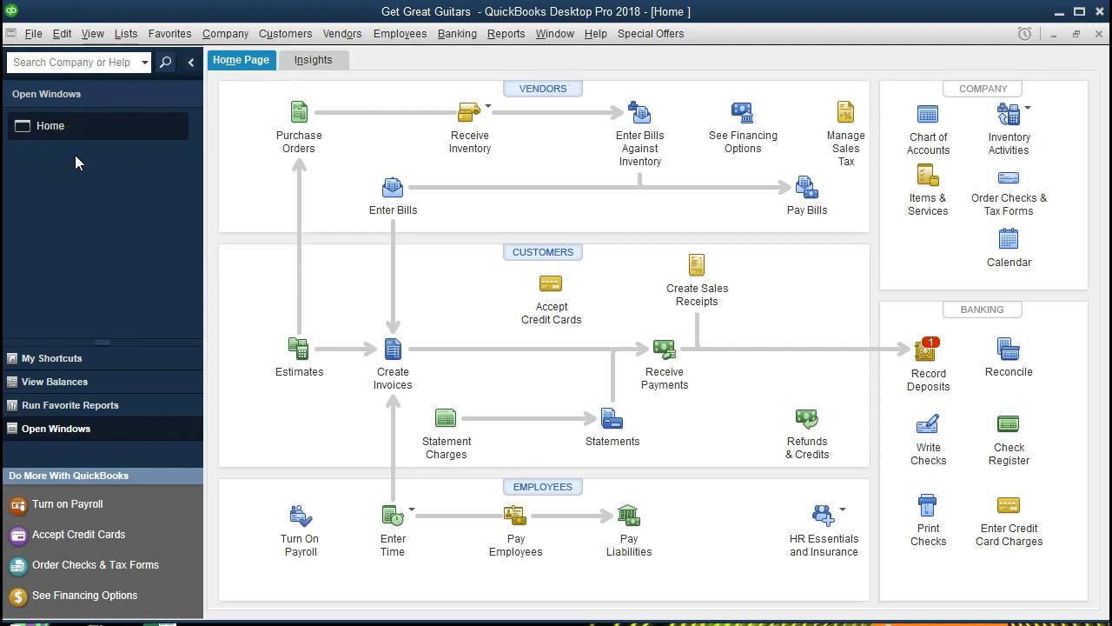
pyautogui.click(240, 36)
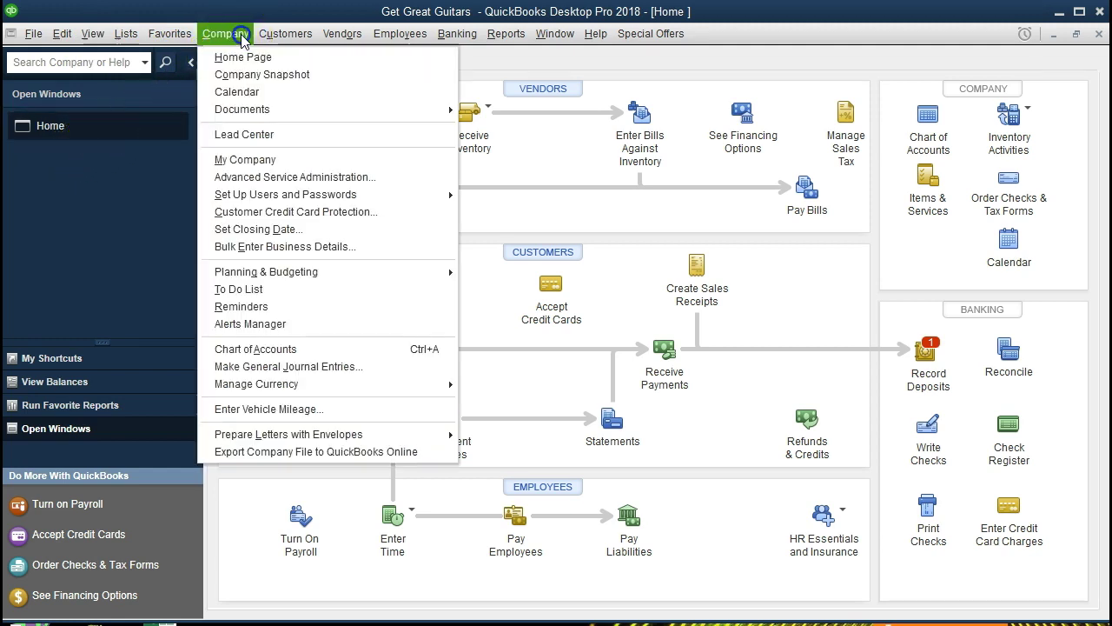
pyautogui.click(286, 63)
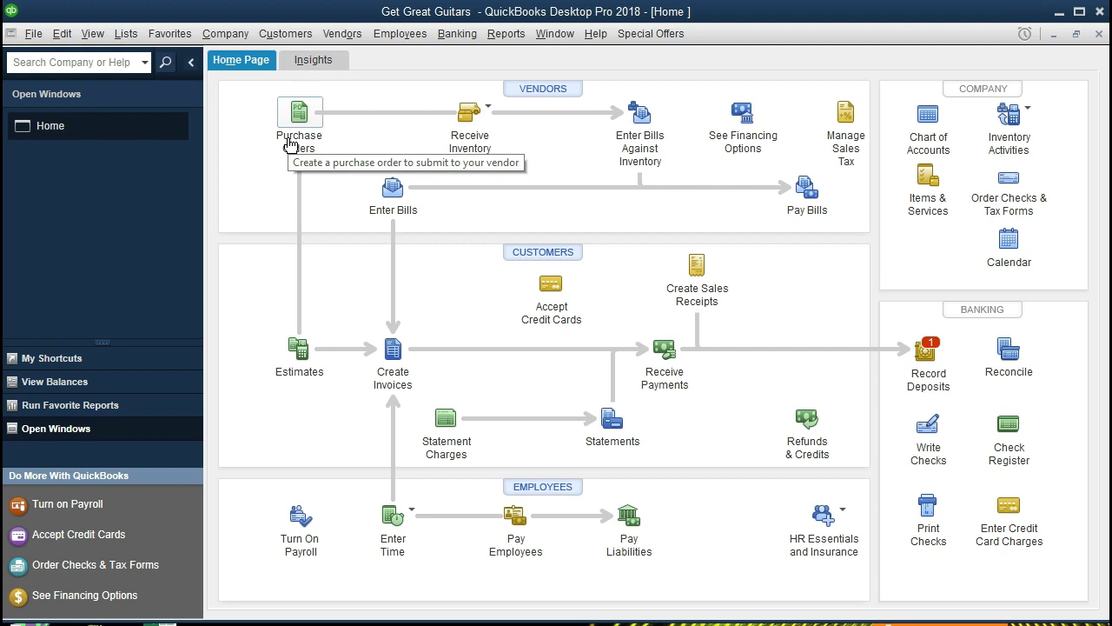
pyautogui.click(256, 174)
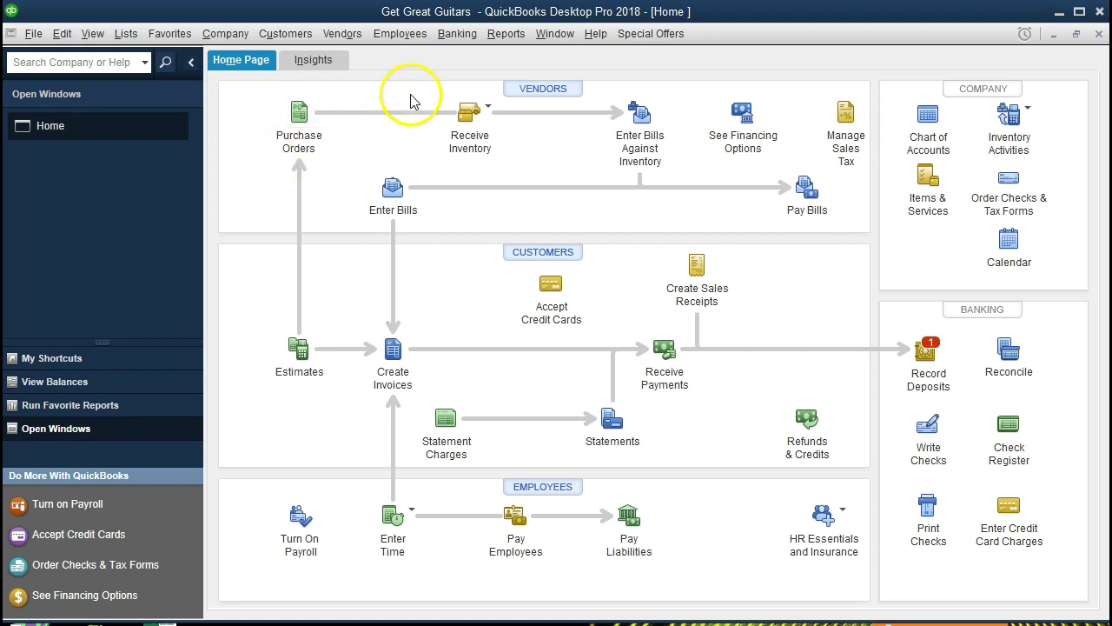
pyautogui.click(518, 39)
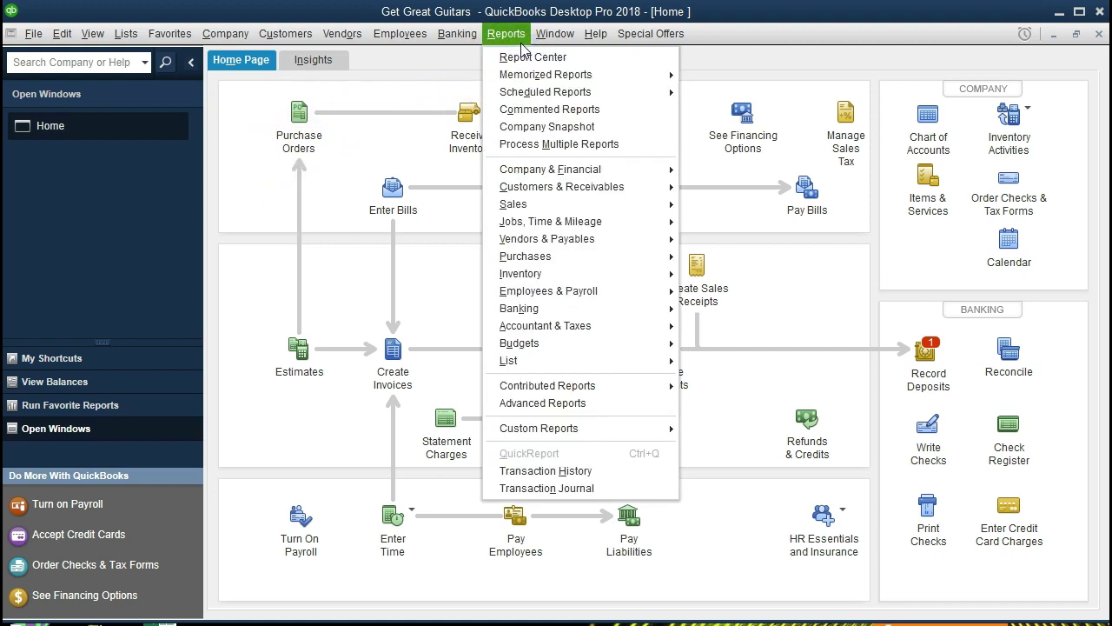
# - Open the Profit & Loss Standard report dated 01/01/2021 to 12/31/2021
pyautogui.moveTo(600, 171)
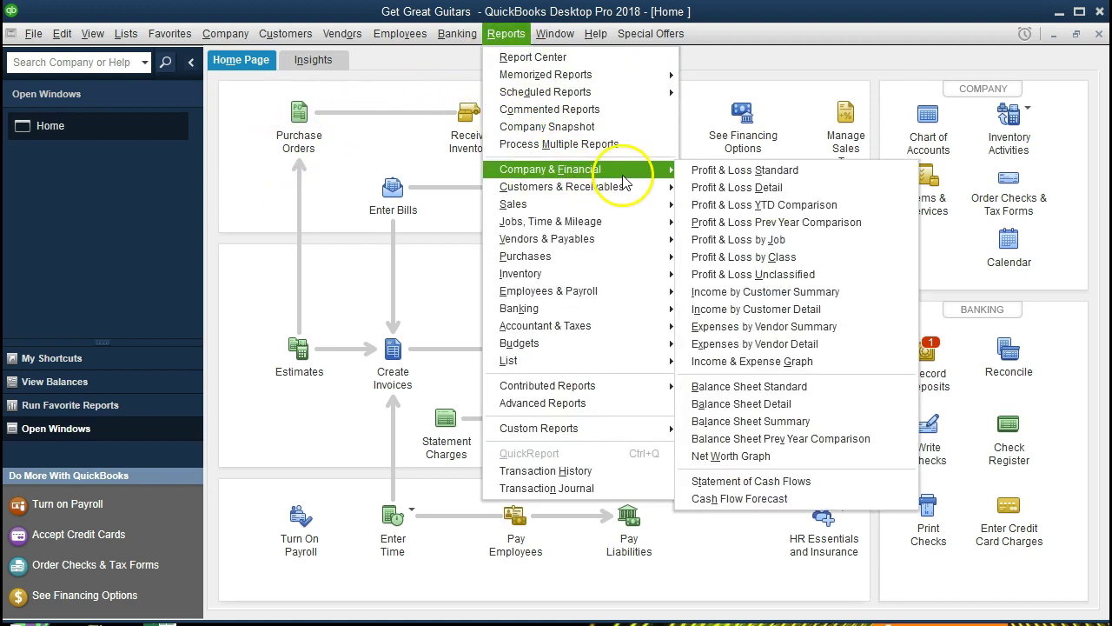
pyautogui.click(837, 179)
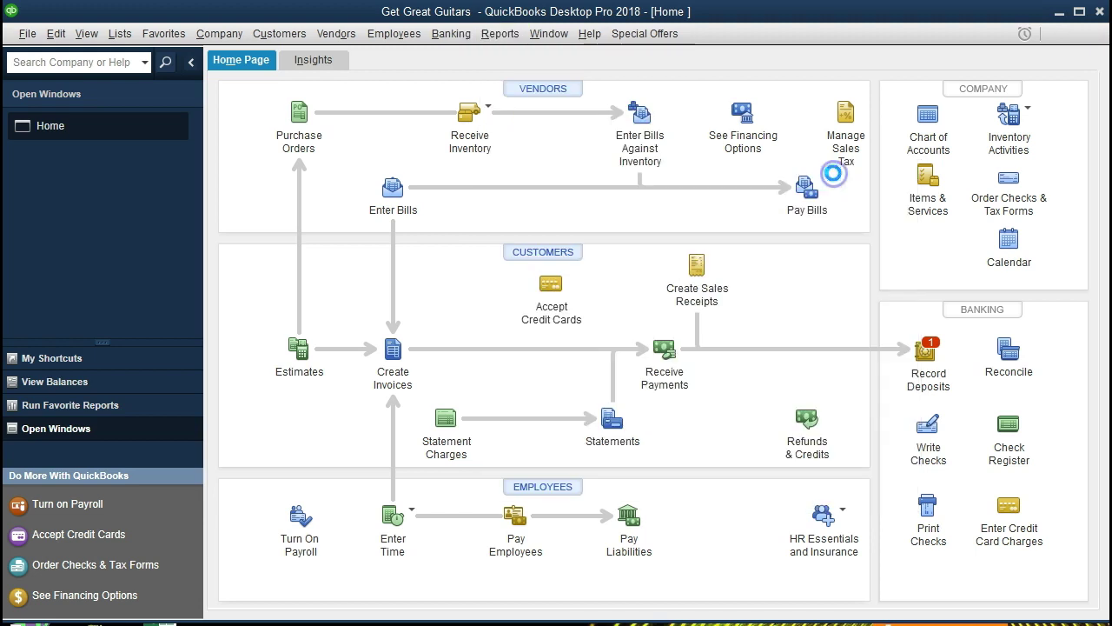
pyautogui.press('Tab')
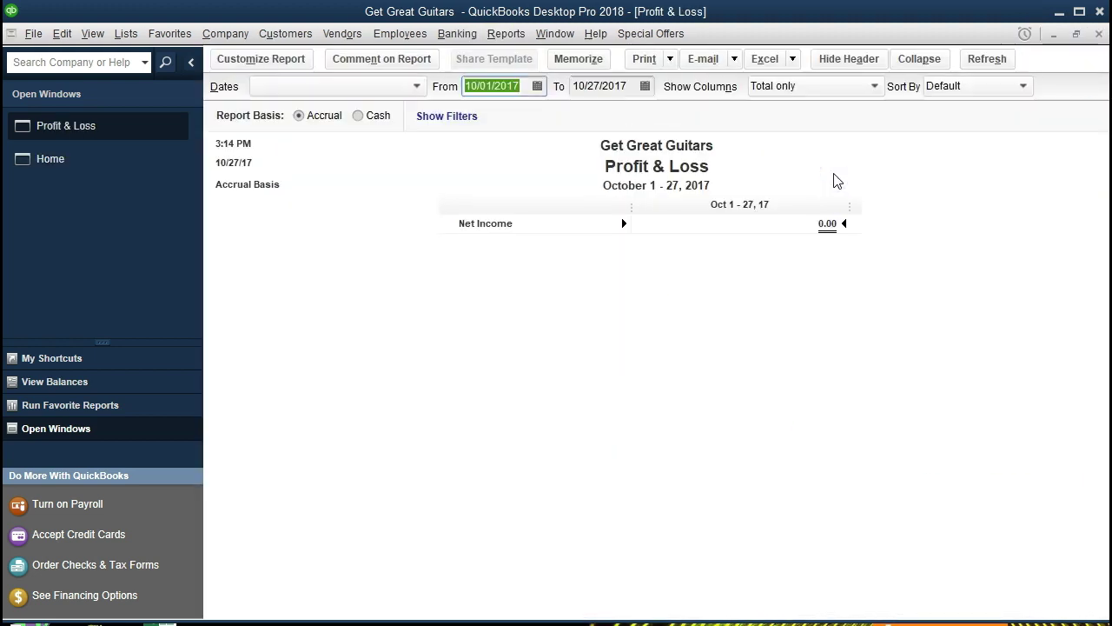
pyautogui.write('01/01/2021')
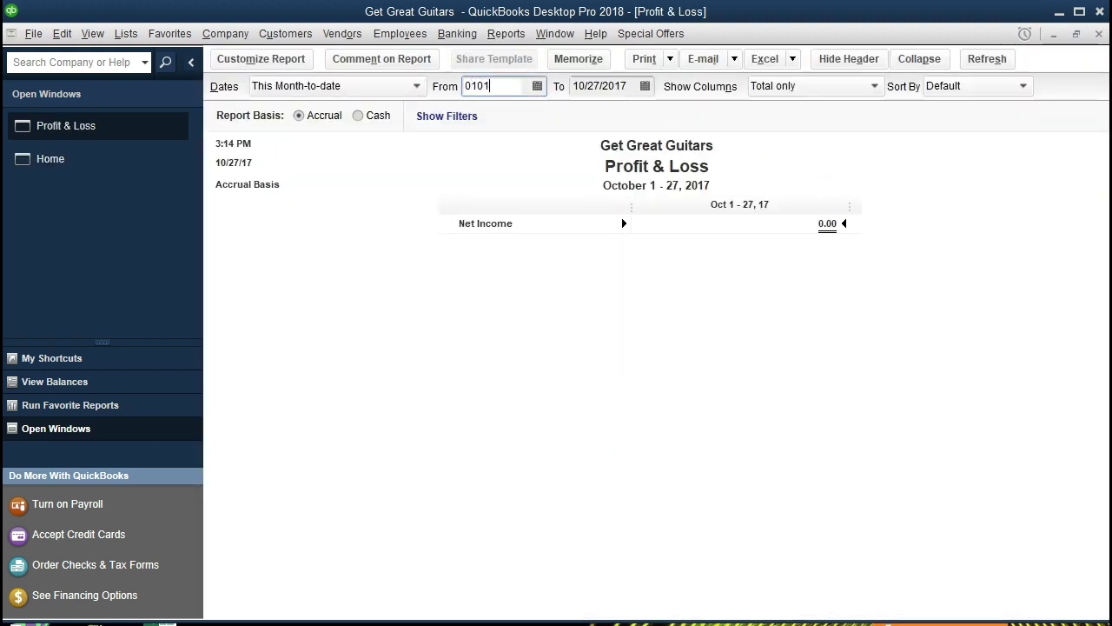
pyautogui.press('Tab')
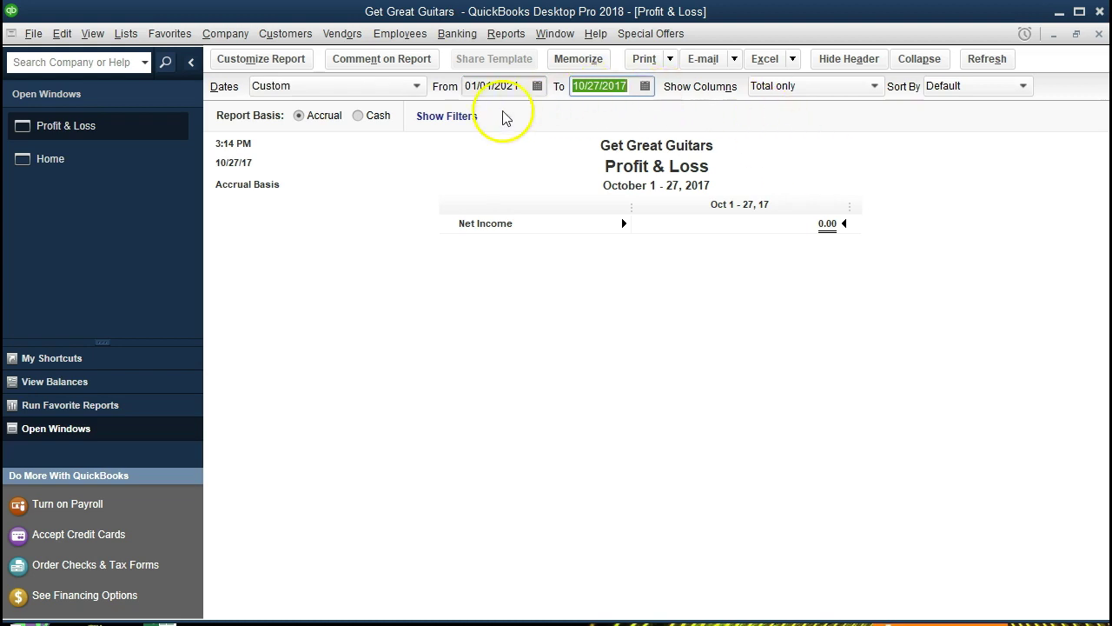
pyautogui.write('123121')
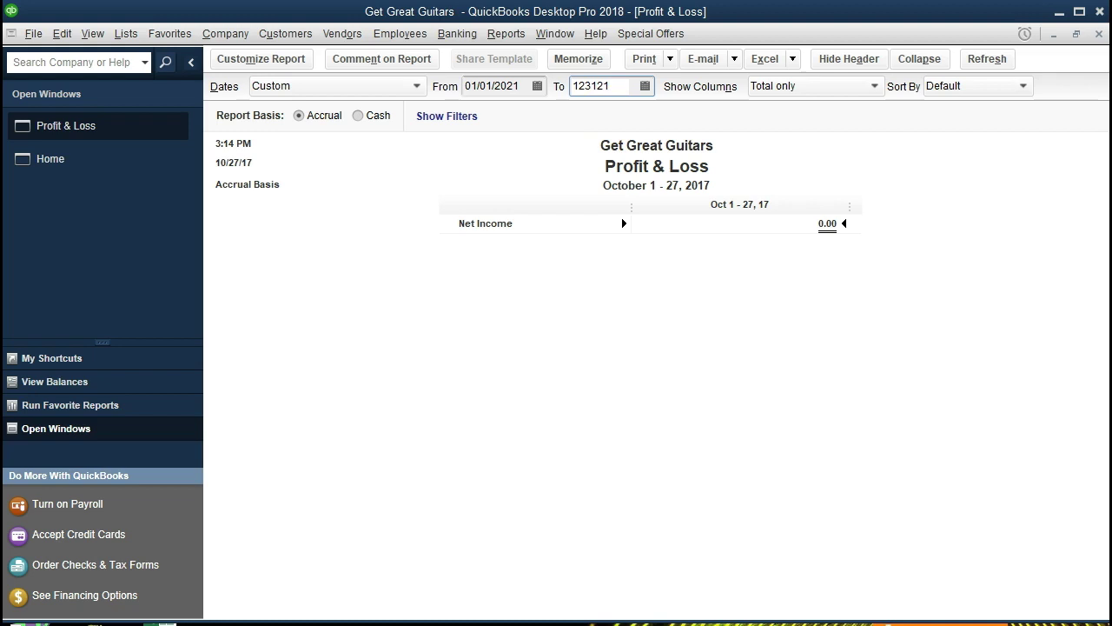
pyautogui.press('Tab')
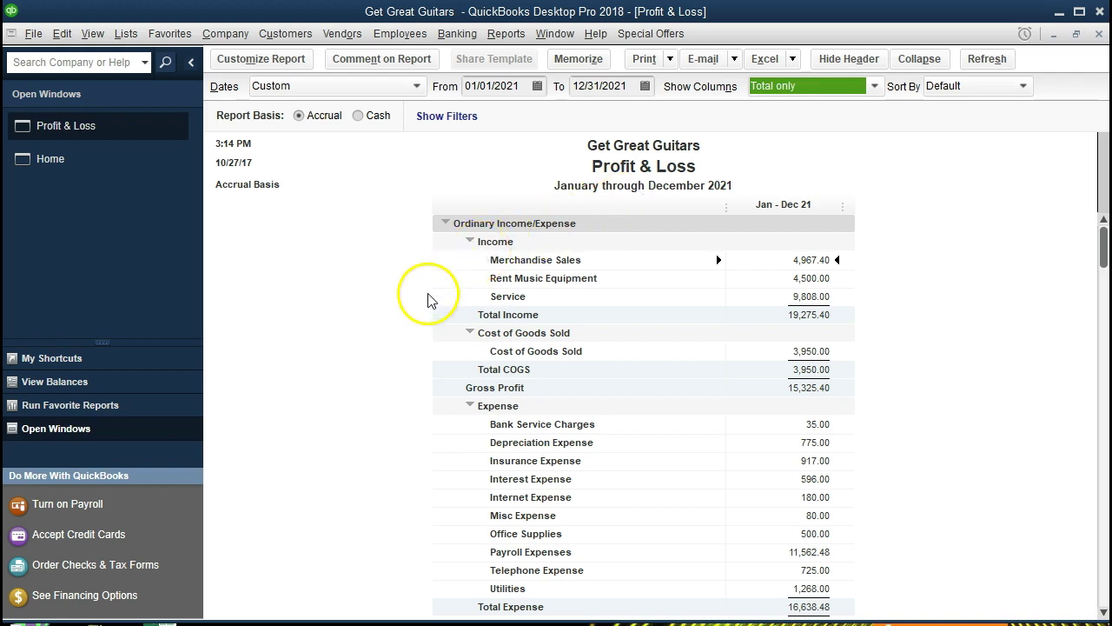
pyautogui.scroll(-1, 413, 335)
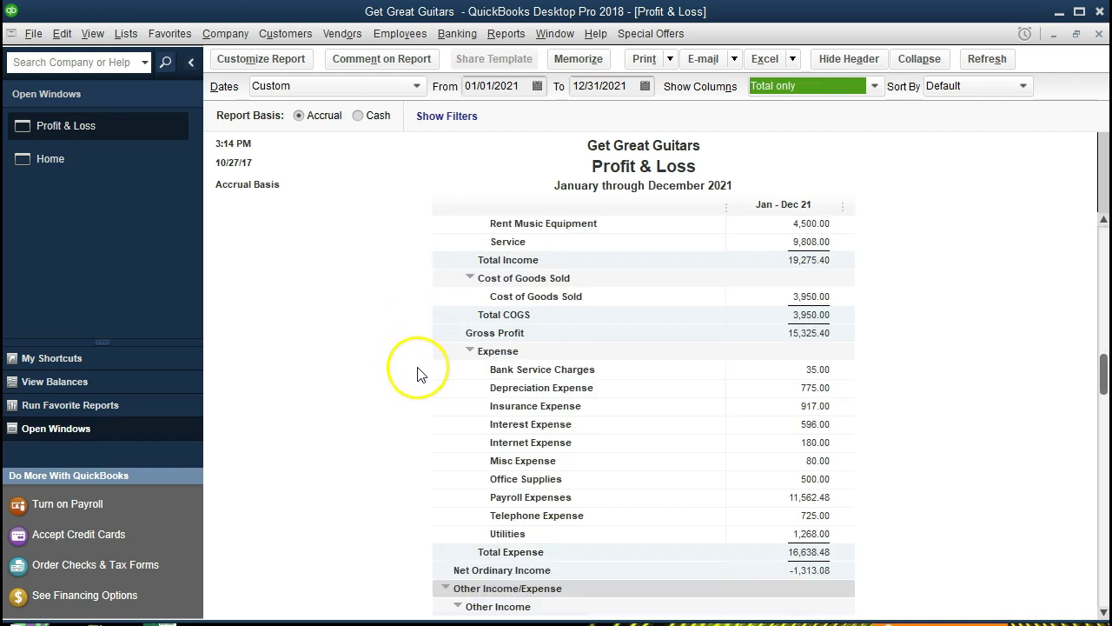
pyautogui.scroll(-1, 408, 374)
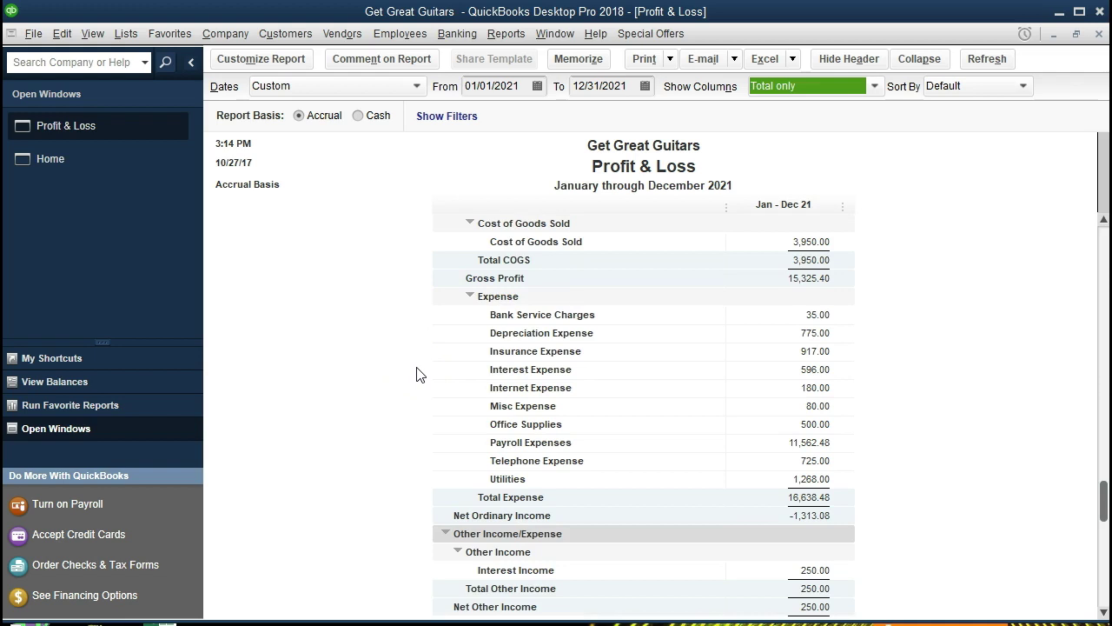
pyautogui.scroll(-1, 417, 374)
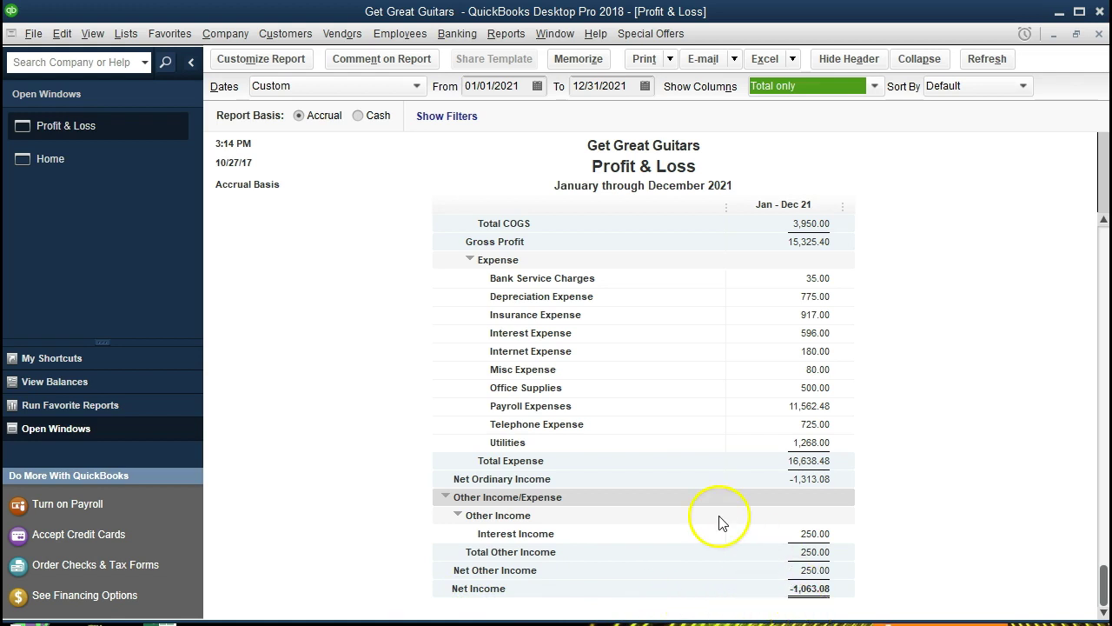
pyautogui.scroll(3, 532, 484)
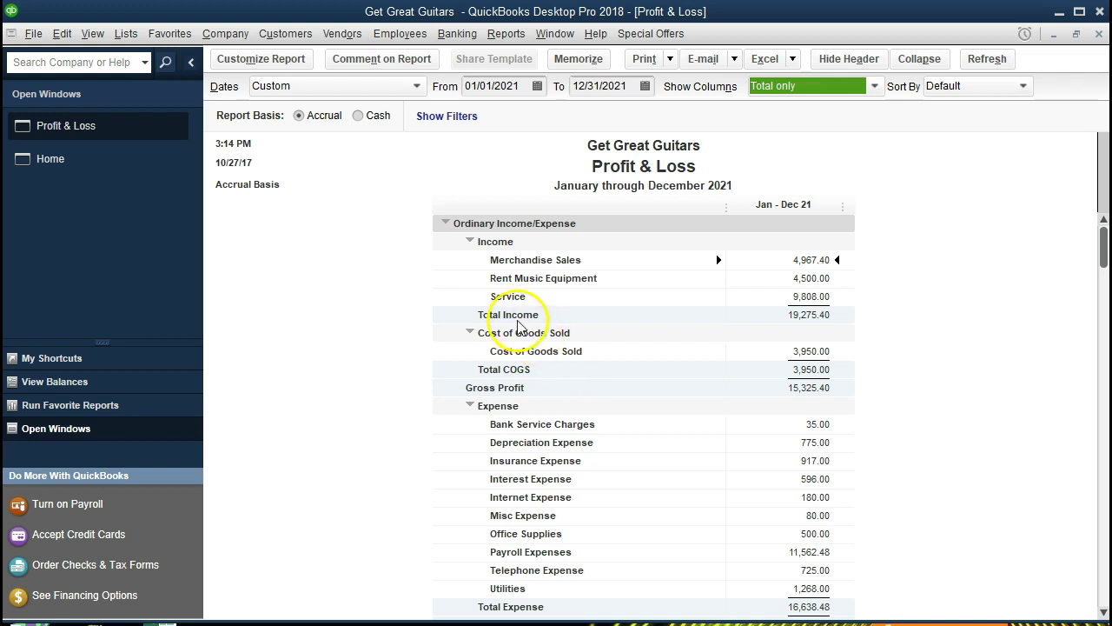
# - Change the Profit & Loss end date to 02/28/2021, covering January through February 2021
pyautogui.click(301, 68)
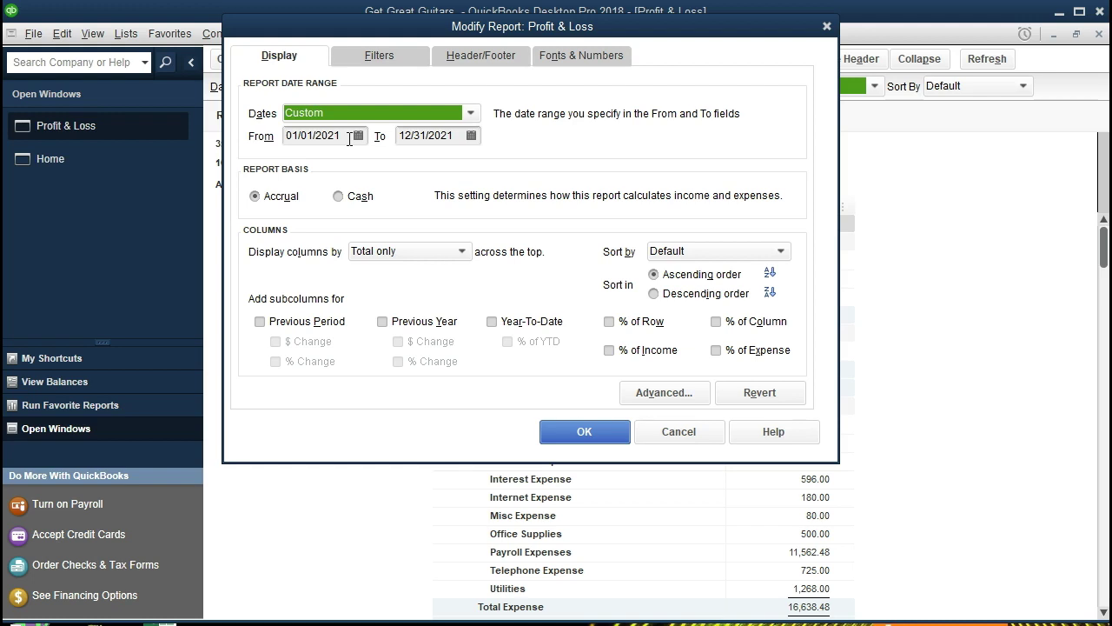
pyautogui.press('Tab')
pyautogui.press('Tab')
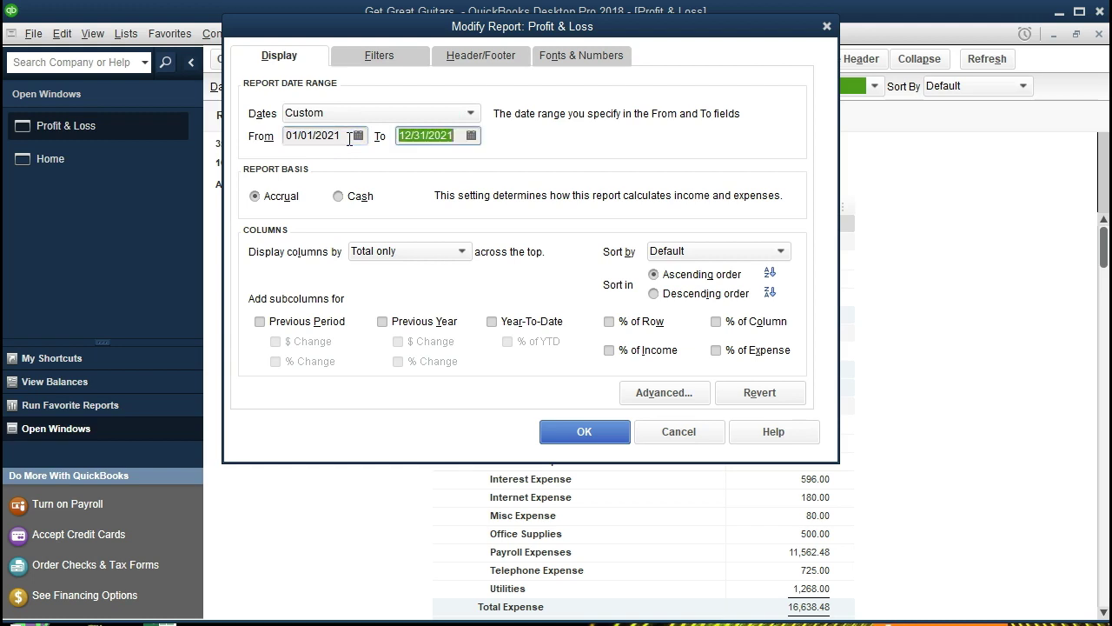
pyautogui.write('022821')
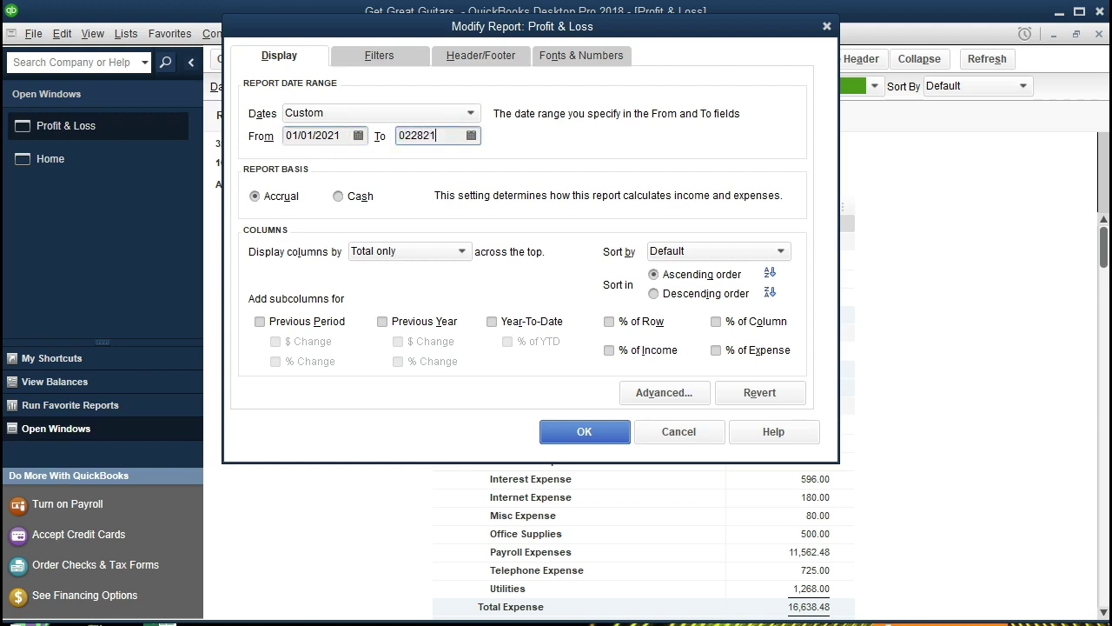
pyautogui.press('Tab')
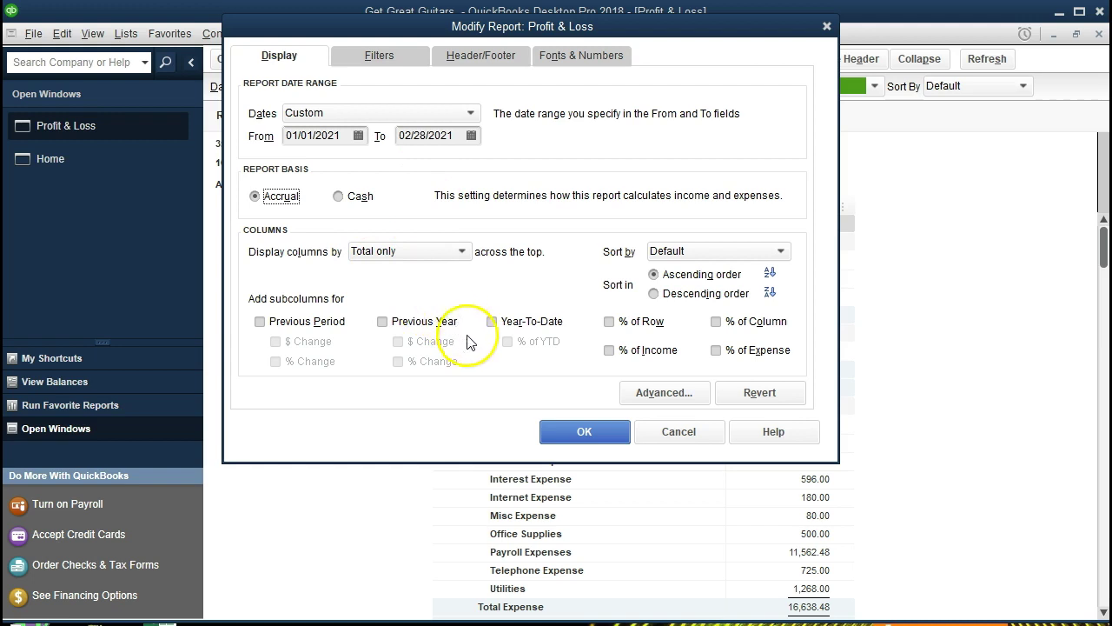
pyautogui.click(561, 432)
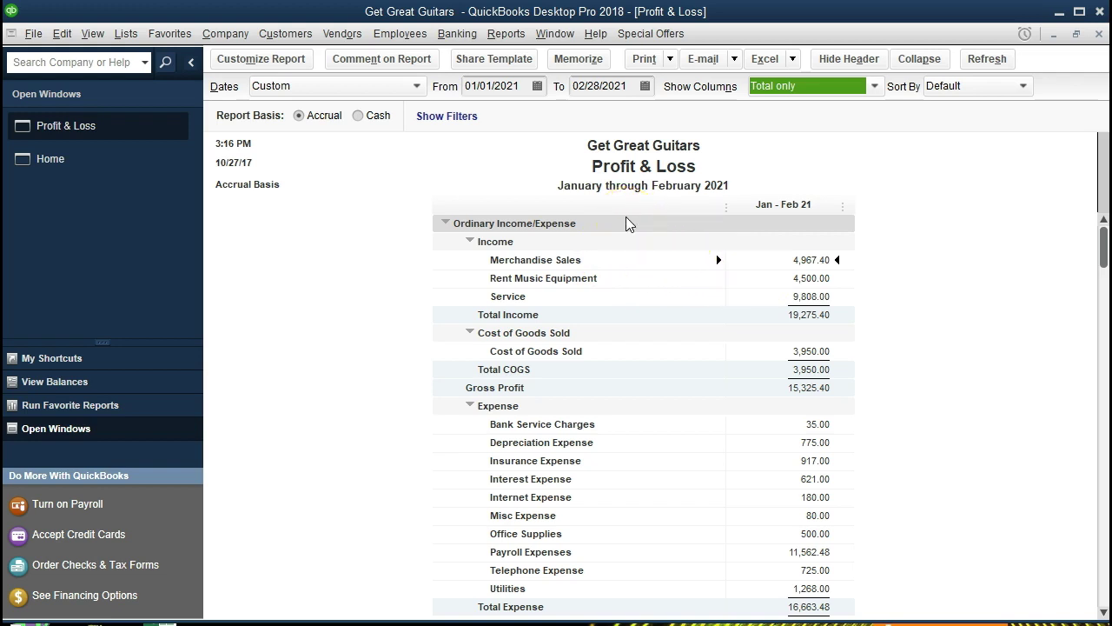
# - Display the Profit & Loss columns by month, giving Jan 21, Feb 21 and TOTAL columns
pyautogui.click(299, 66)
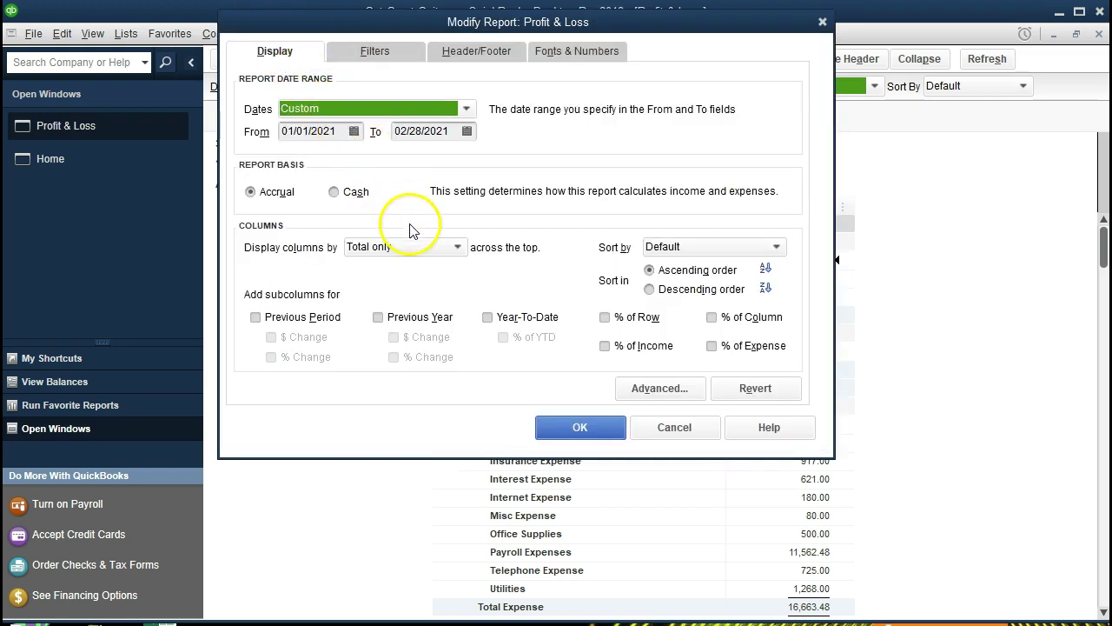
pyautogui.click(452, 248)
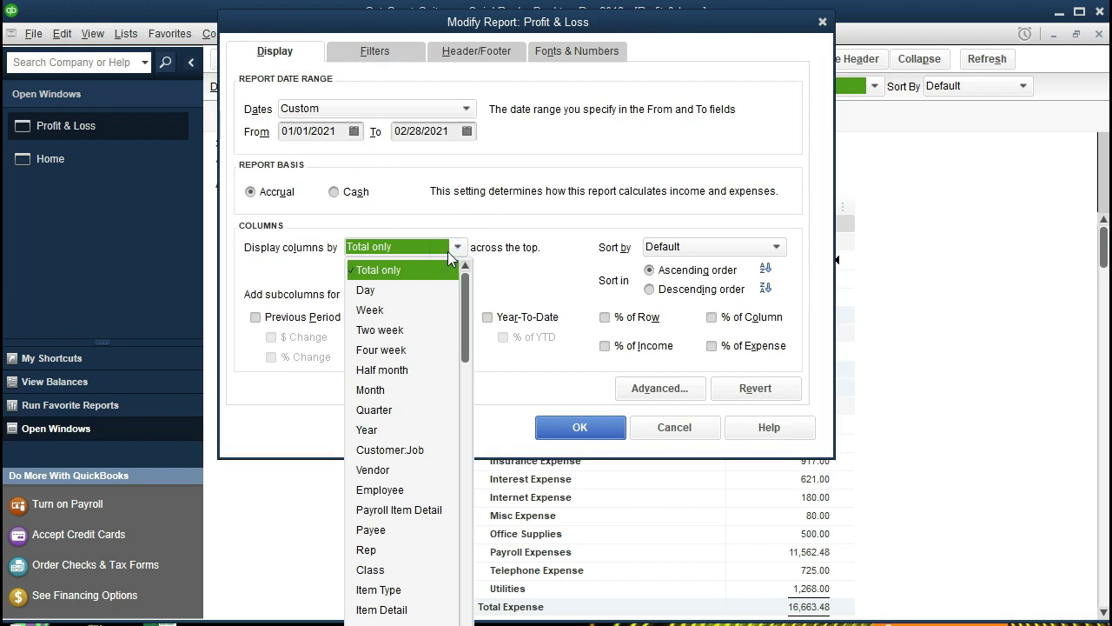
pyautogui.click(382, 391)
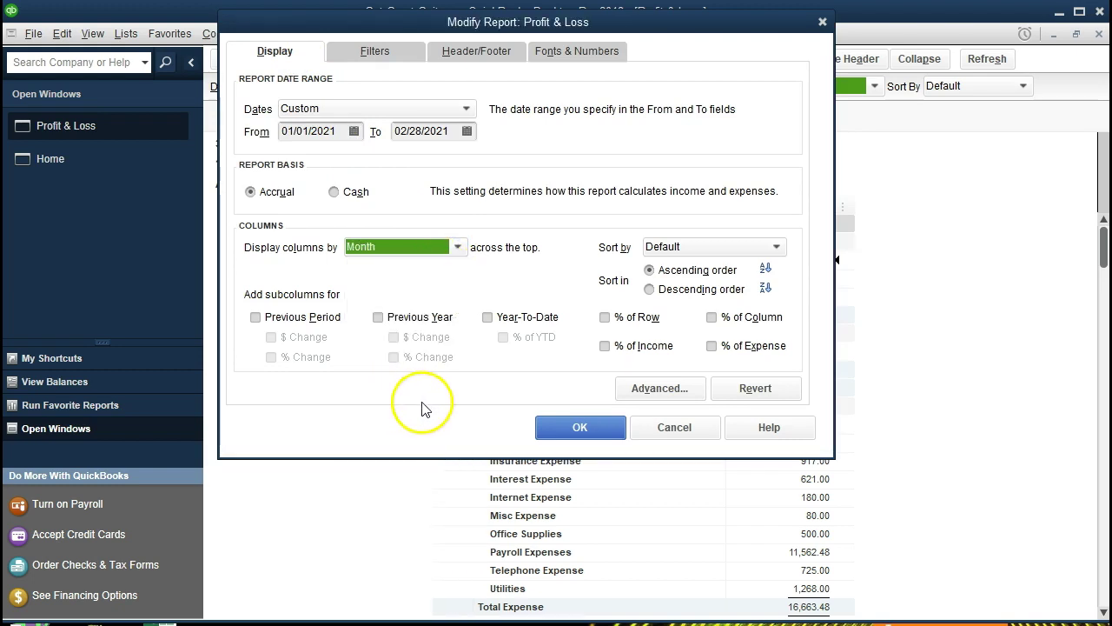
pyautogui.click(552, 427)
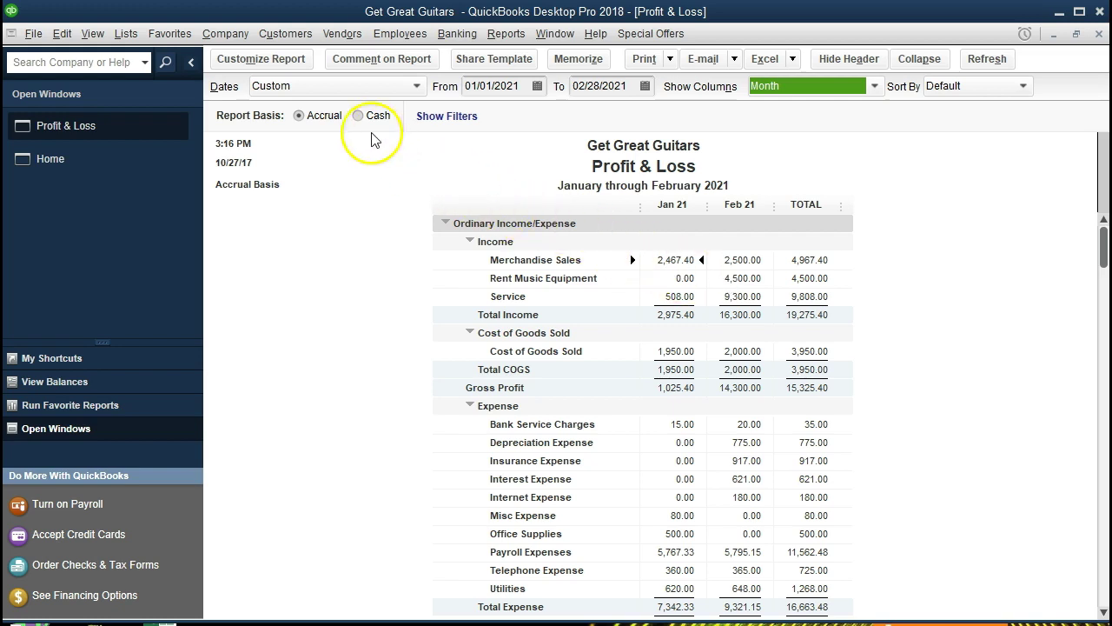
pyautogui.click(294, 63)
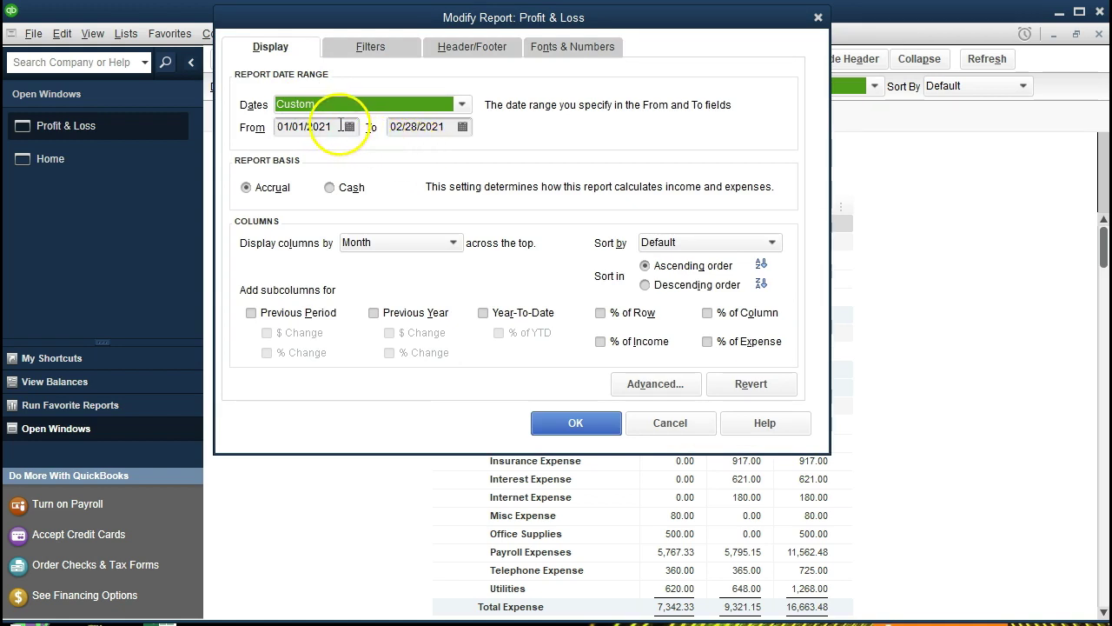
# - Set the start date to 02/01/2021, show Total only, and add a Previous Period comparison
pyautogui.click(252, 115)
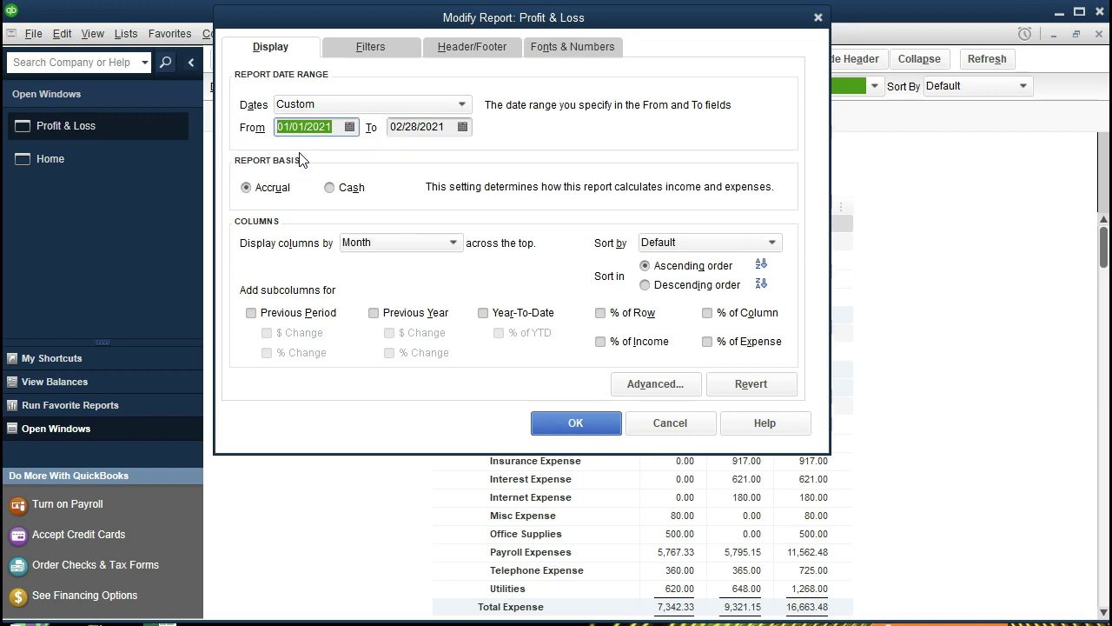
pyautogui.write('020121')
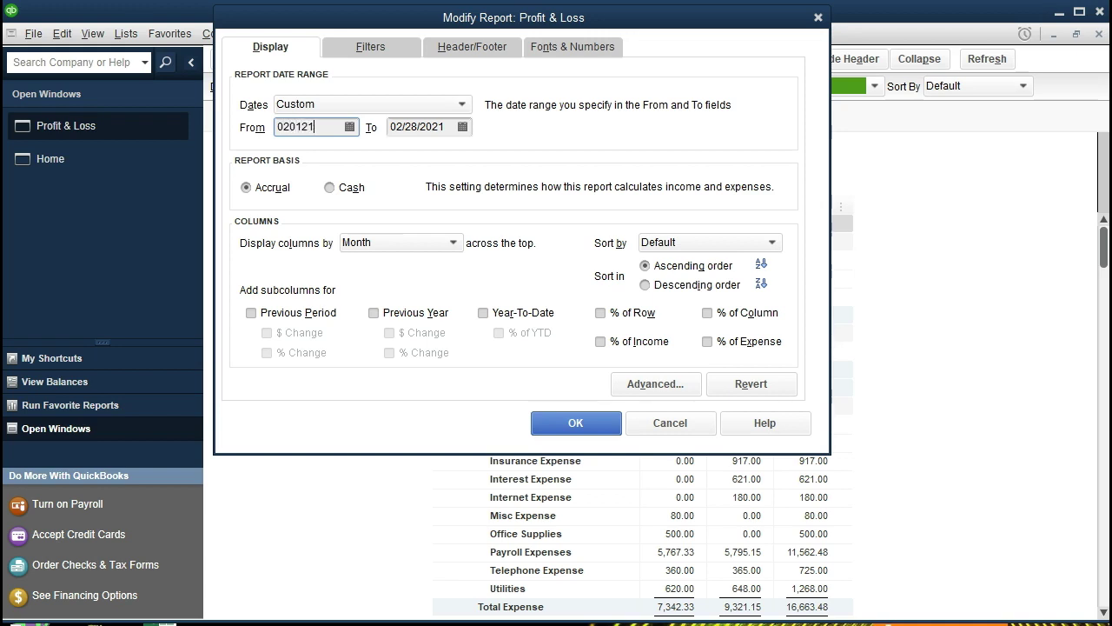
pyautogui.press('Tab')
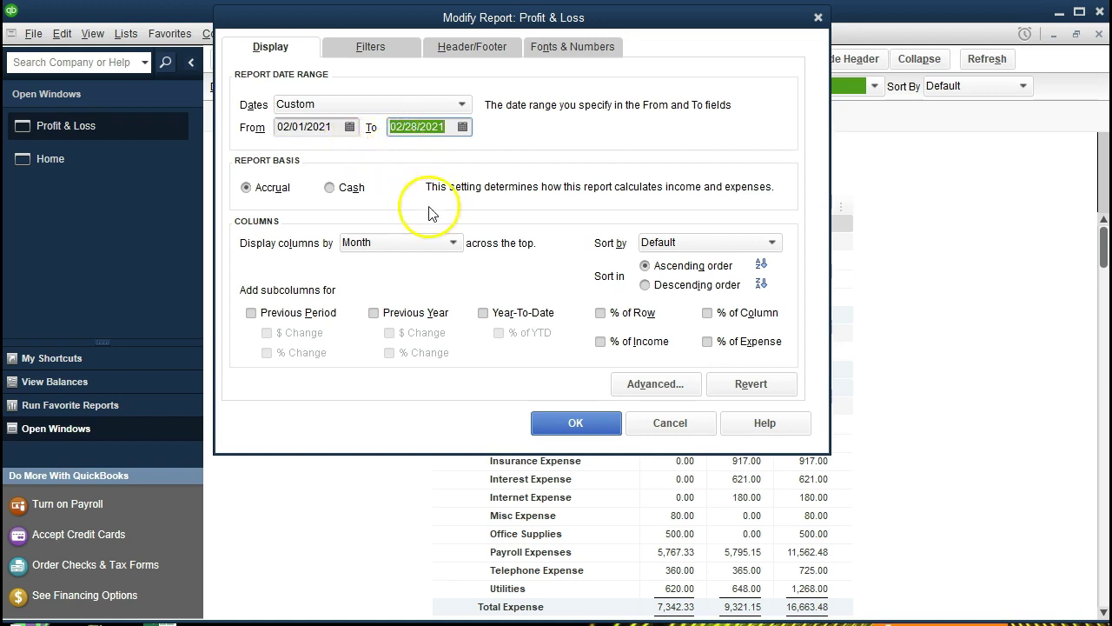
pyautogui.click(451, 243)
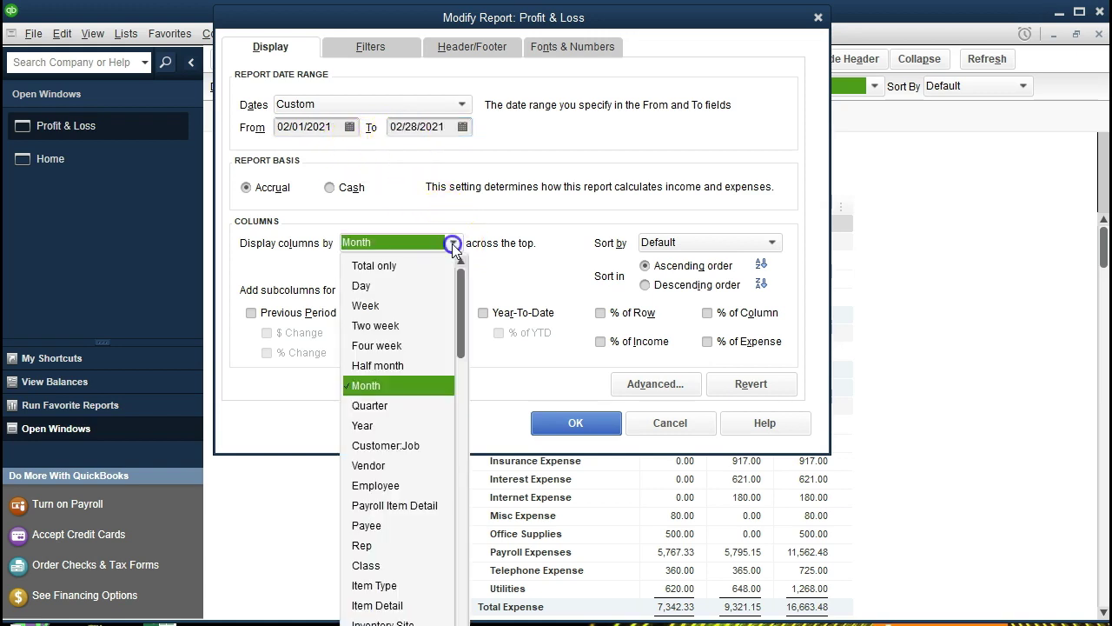
pyautogui.click(416, 270)
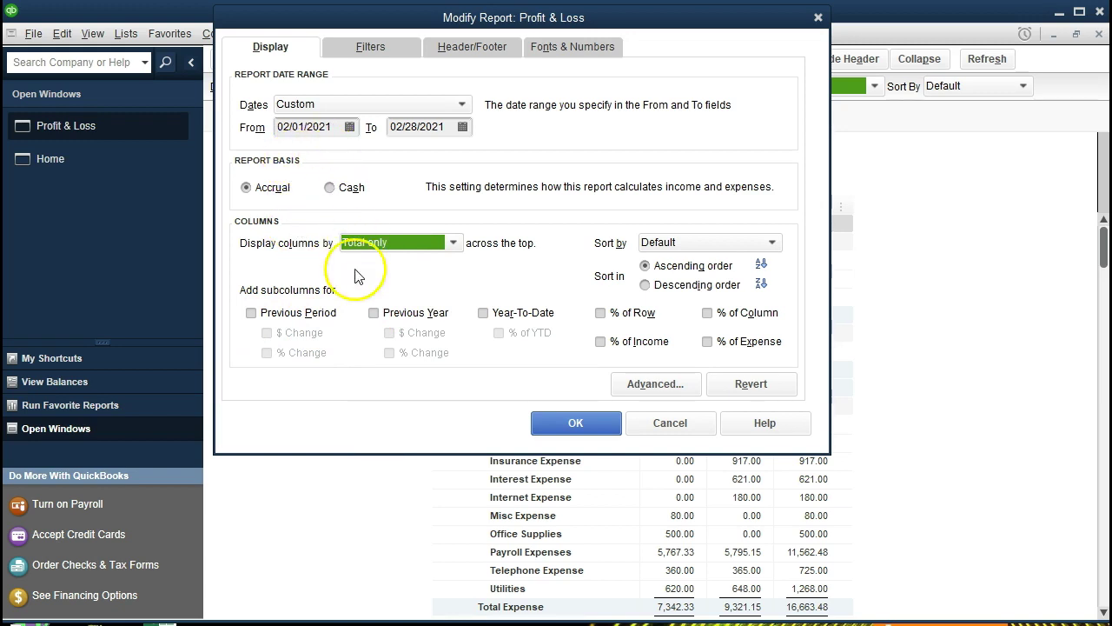
pyautogui.click(252, 314)
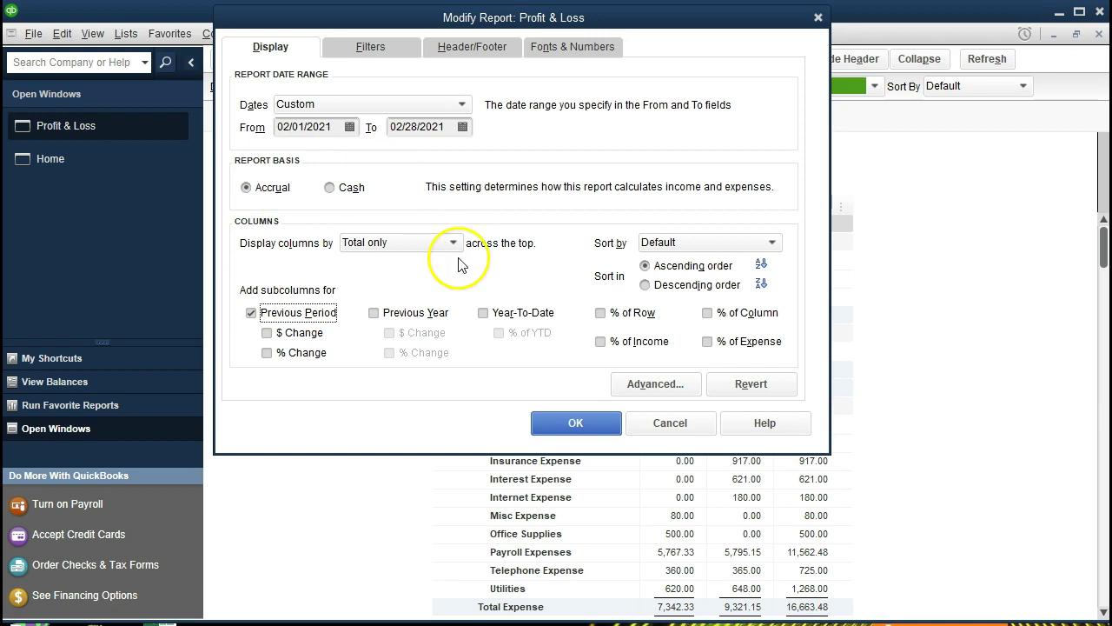
pyautogui.click(552, 420)
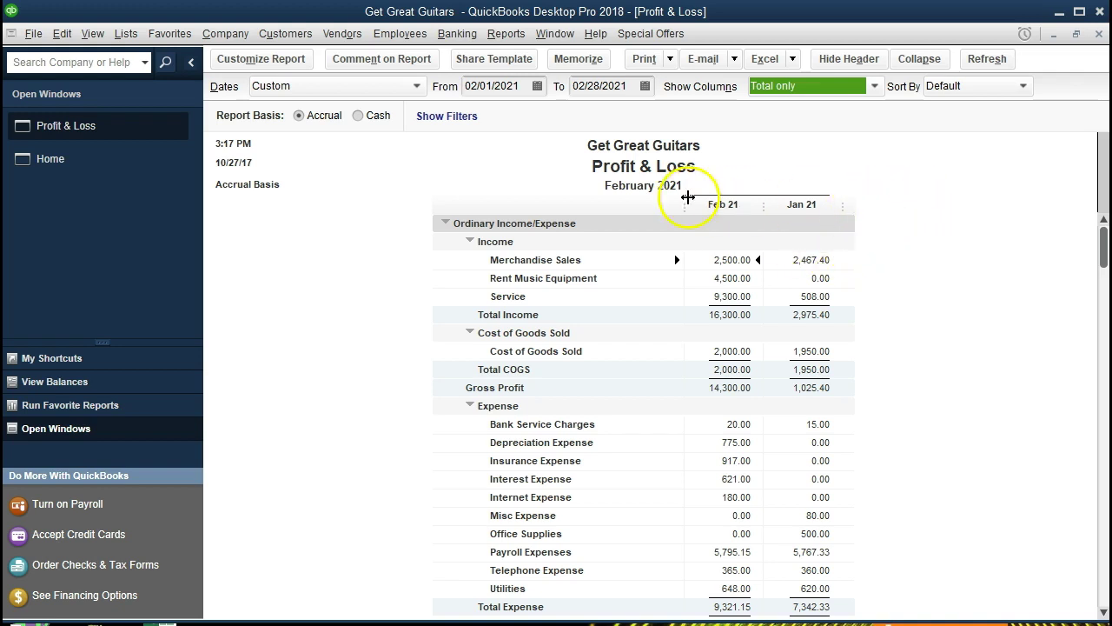
# - Add a $ Change subcolumn under Previous Period to the February 2021 report
pyautogui.click(304, 67)
pyautogui.click(247, 309)
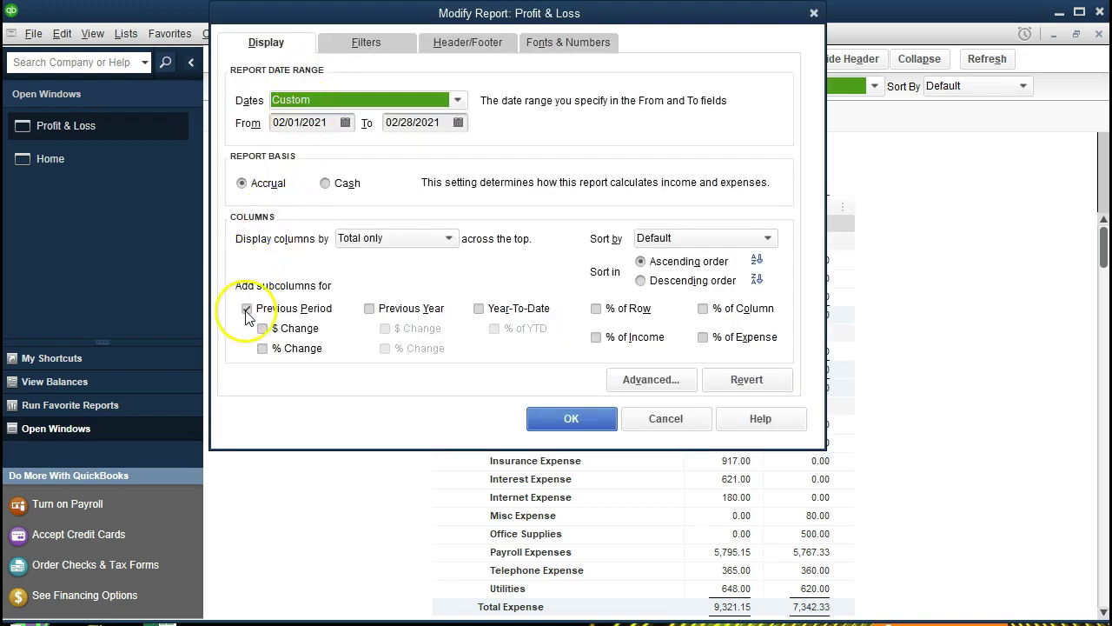
pyautogui.click(263, 330)
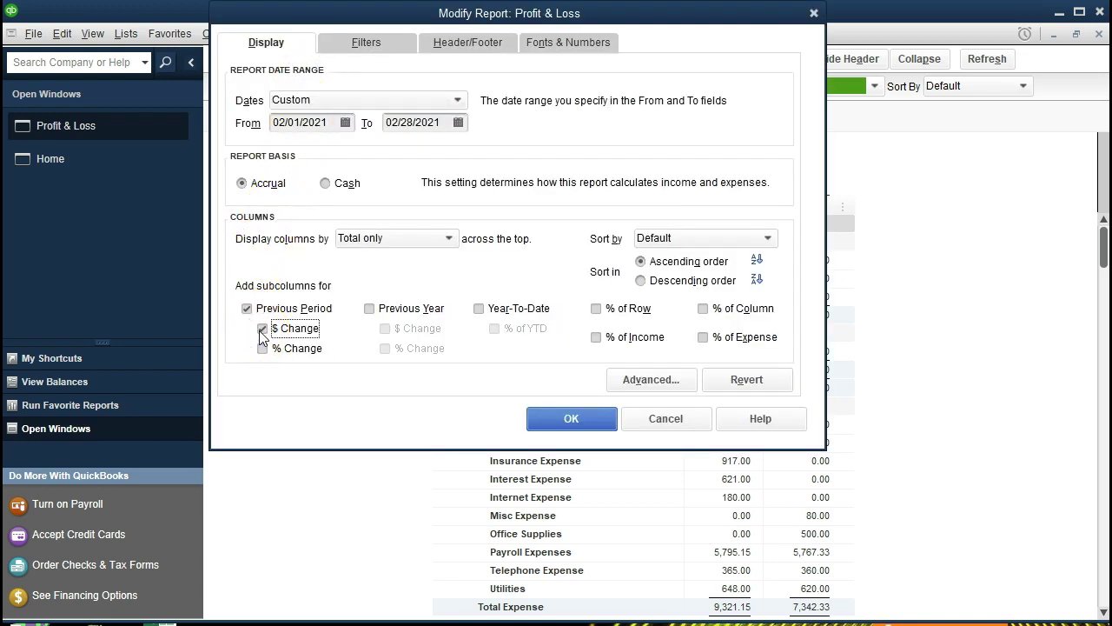
pyautogui.click(539, 421)
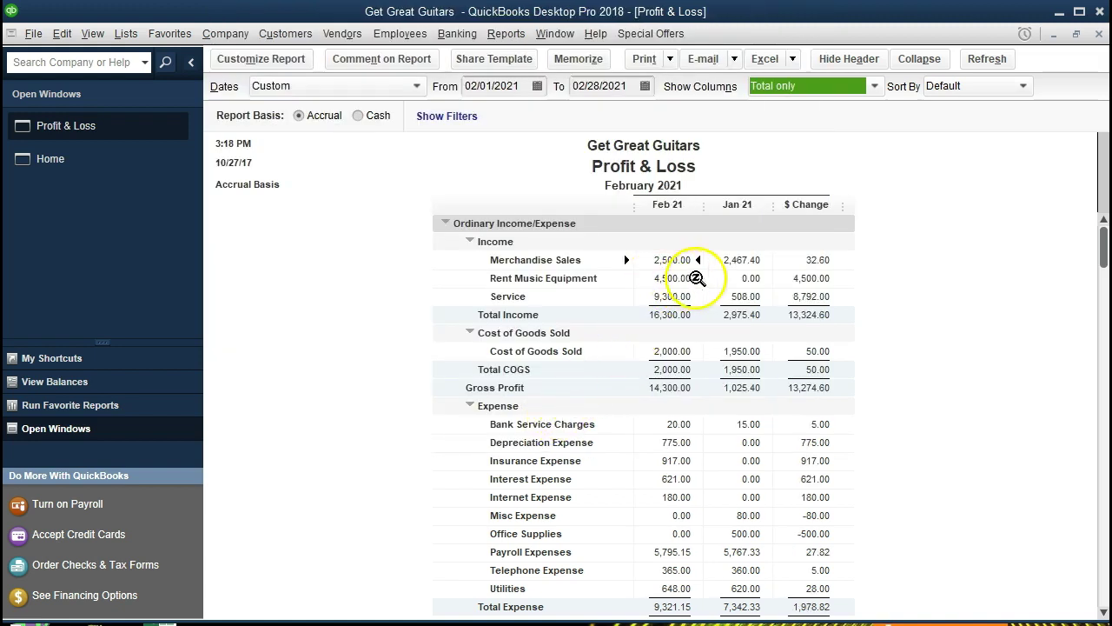
# - Compute 2500 - 2467.4 in Calculator to confirm the 32.60 change, then minimize it
pyautogui.press('XF86Calculator')
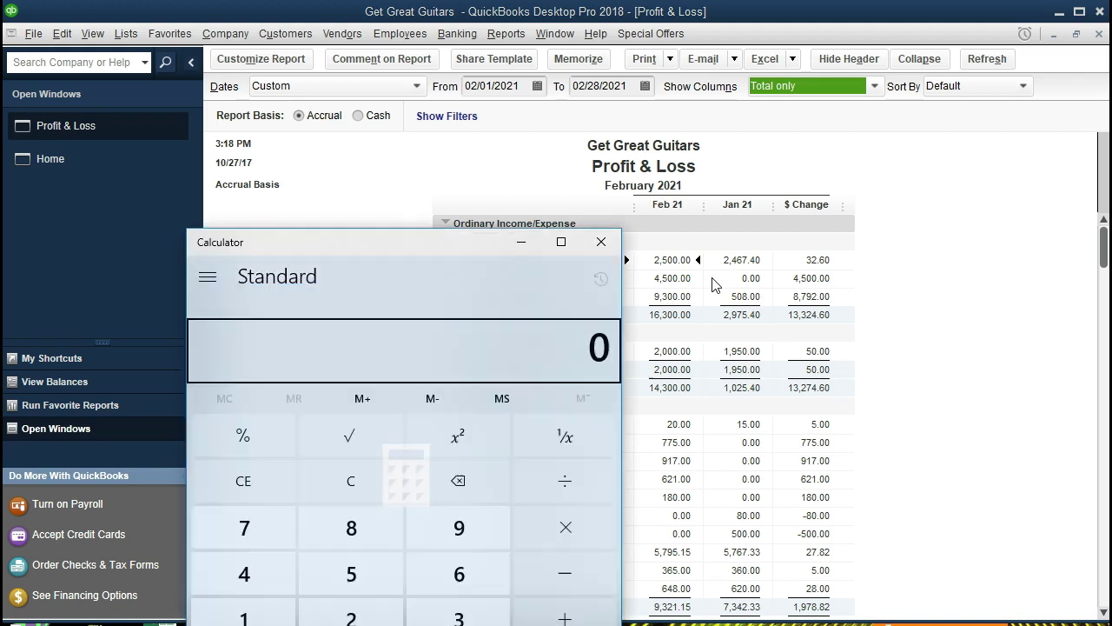
pyautogui.moveTo(619, 230); pyautogui.dragTo(418, 225)
pyautogui.write('2500-24')
pyautogui.write('67.4')
pyautogui.press('Return')
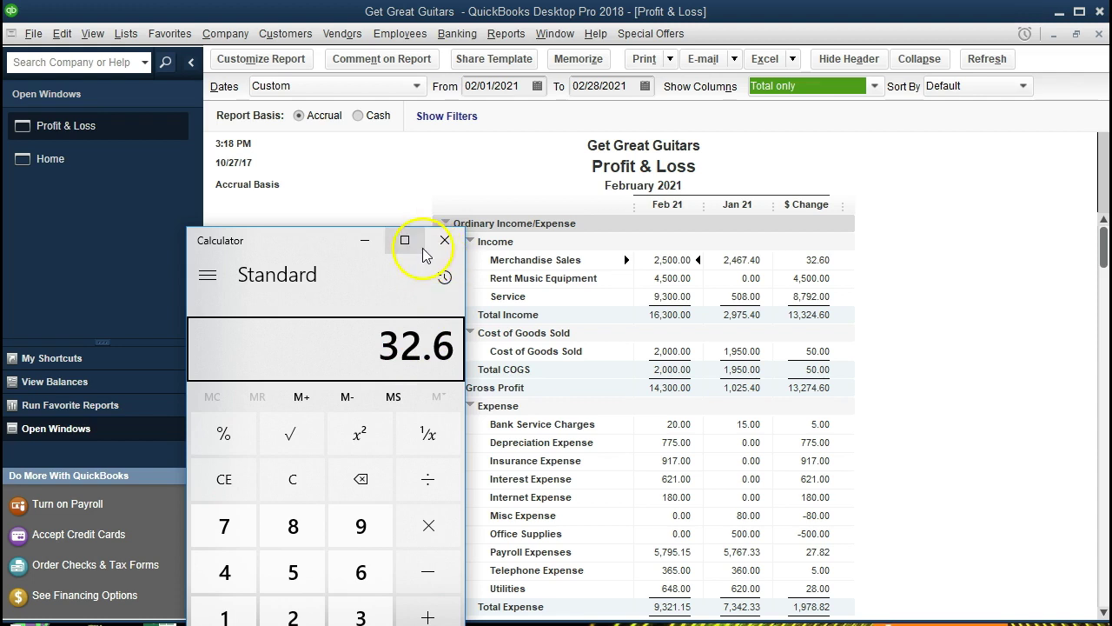
pyautogui.click(365, 242)
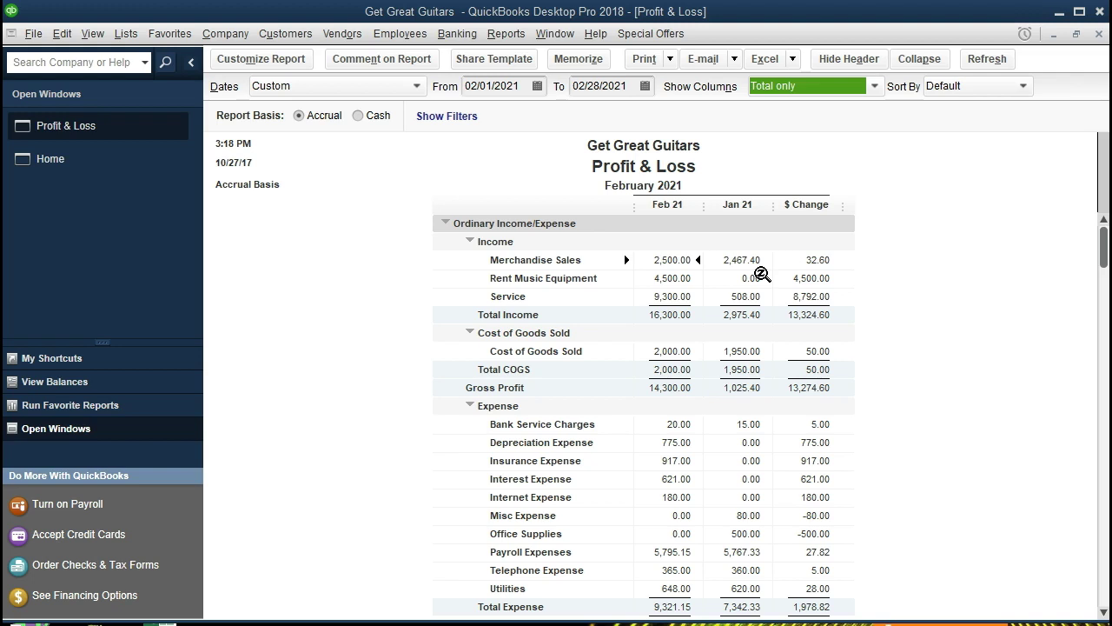
# - Add a % Change subcolumn under Previous Period, showing Total Income up 447.8%
pyautogui.click(292, 64)
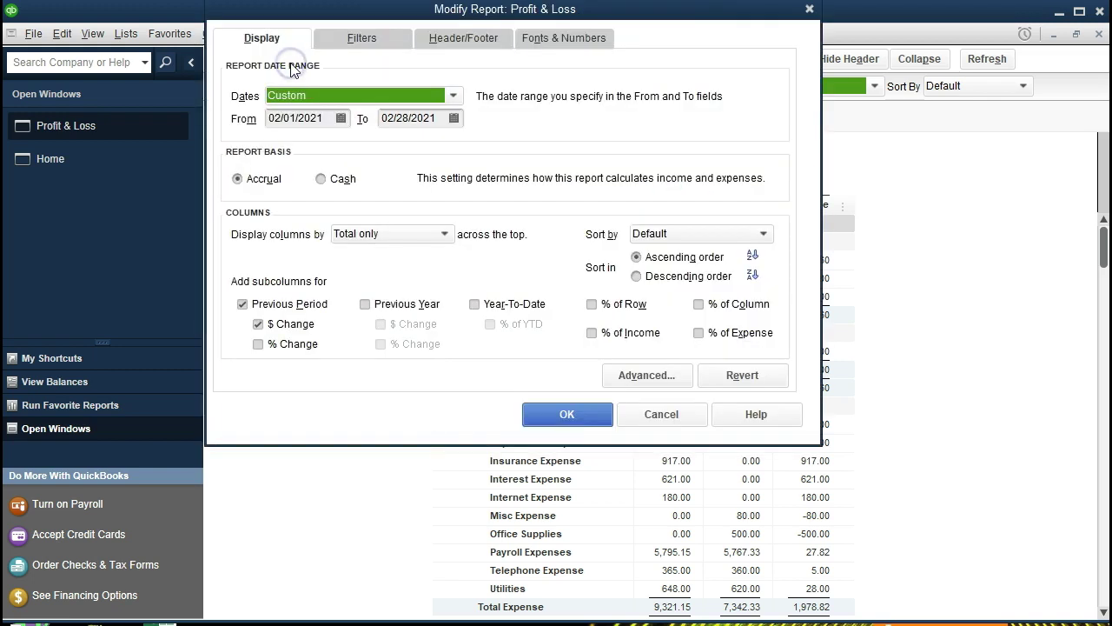
pyautogui.click(259, 345)
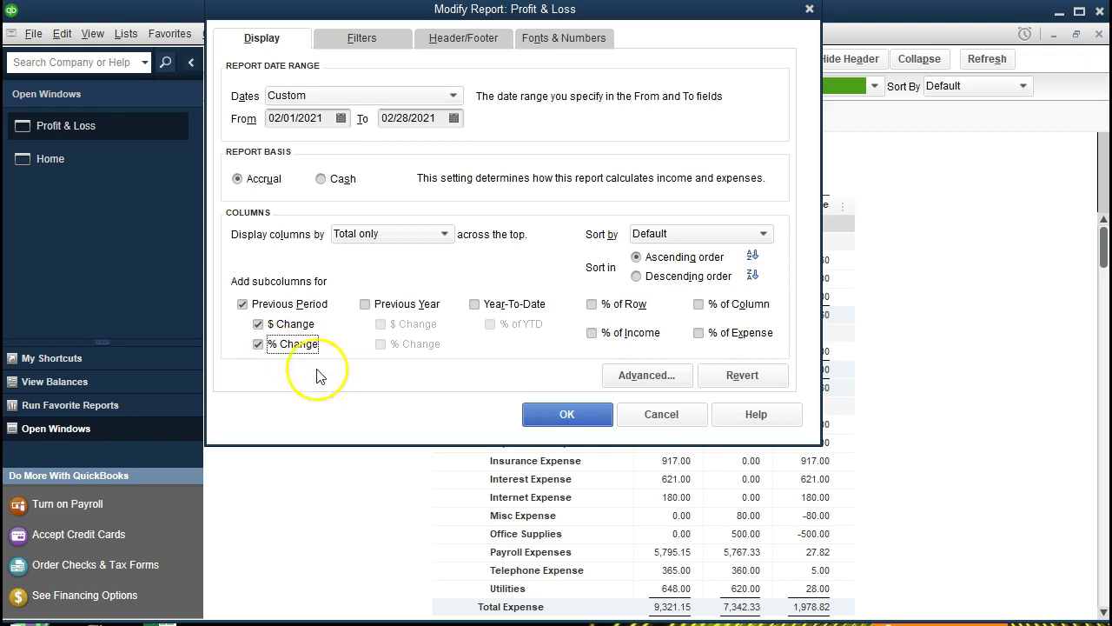
pyautogui.click(541, 417)
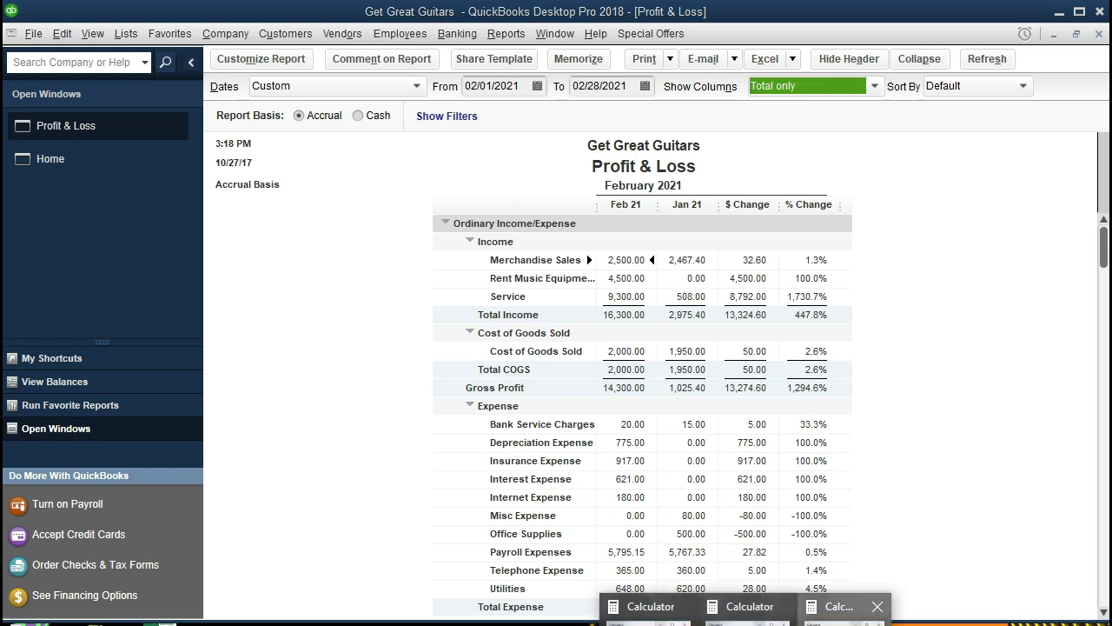
pyautogui.click(845, 606)
# - Calculate 32.6 / 2467.4 * 100 = 1.32 to confirm the 1.3% change, then close Calculator
pyautogui.click(293, 477)
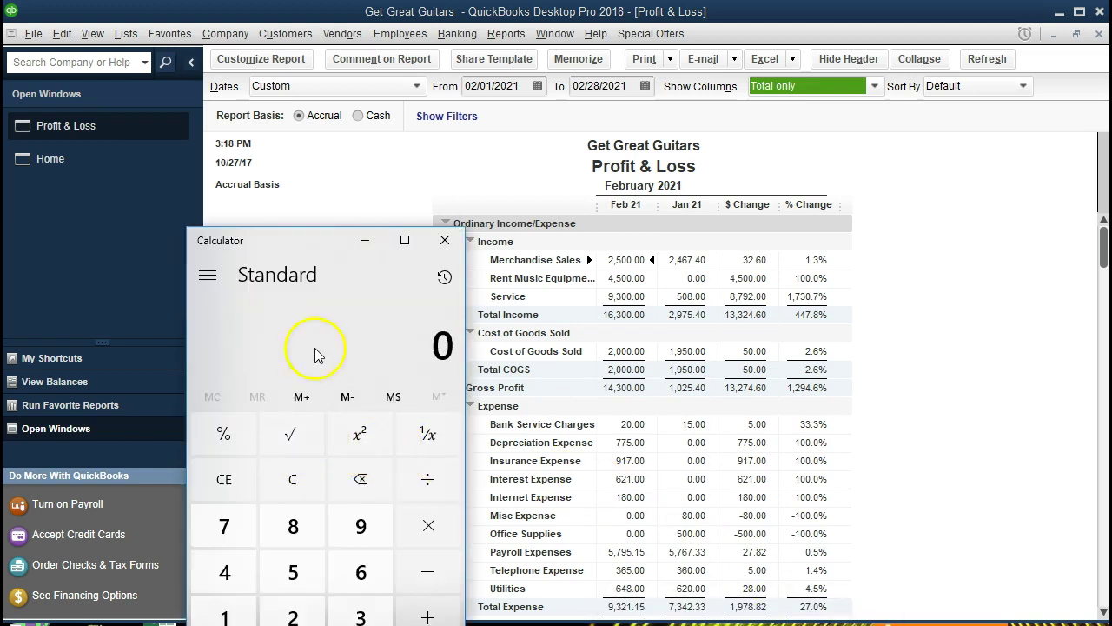
pyautogui.moveTo(304, 239); pyautogui.dragTo(276, 228)
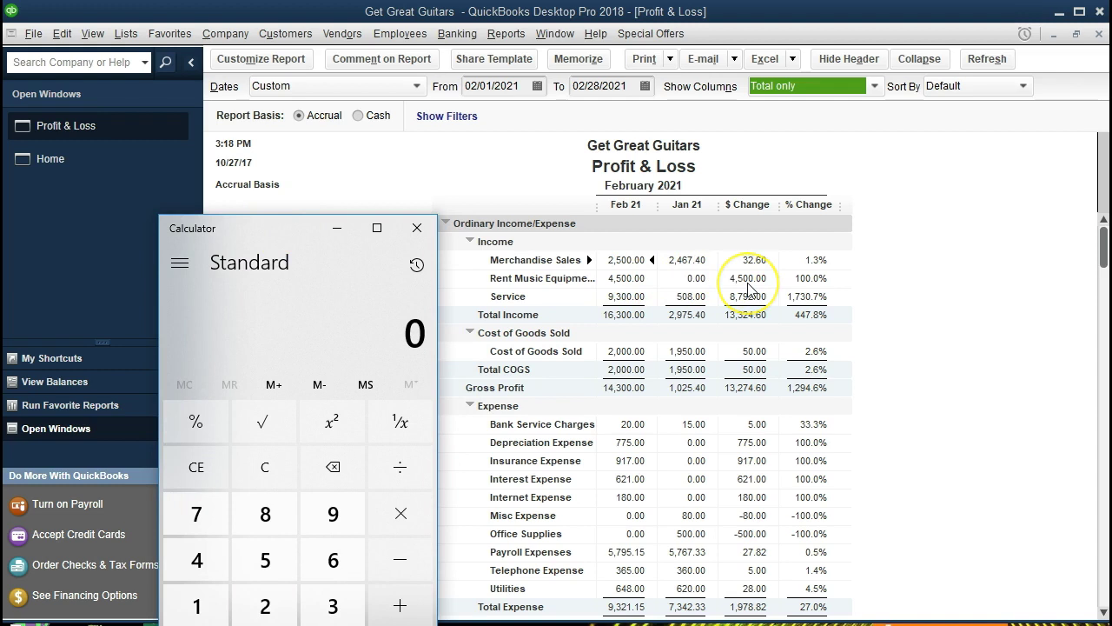
pyautogui.write('32.6')
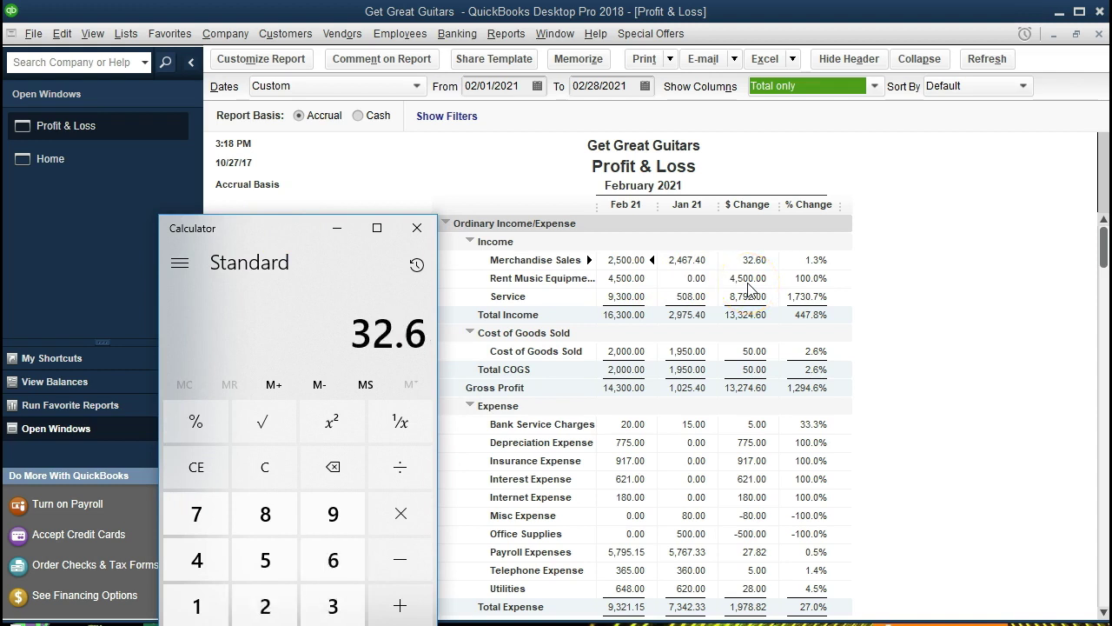
pyautogui.press('/')
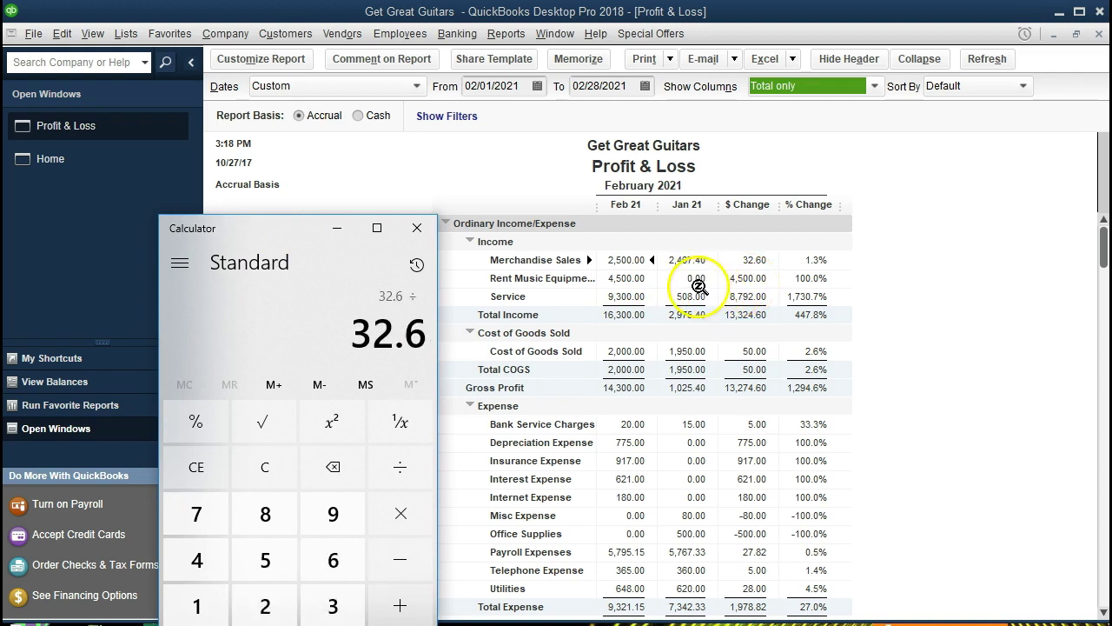
pyautogui.write('2')
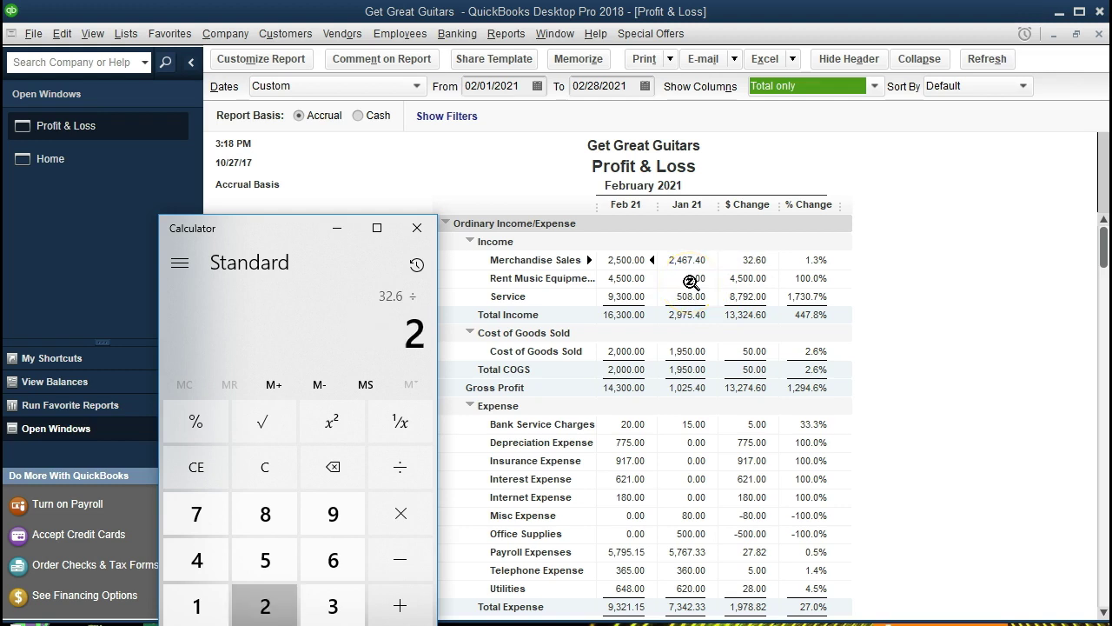
pyautogui.write('467.4')
pyautogui.press('Return')
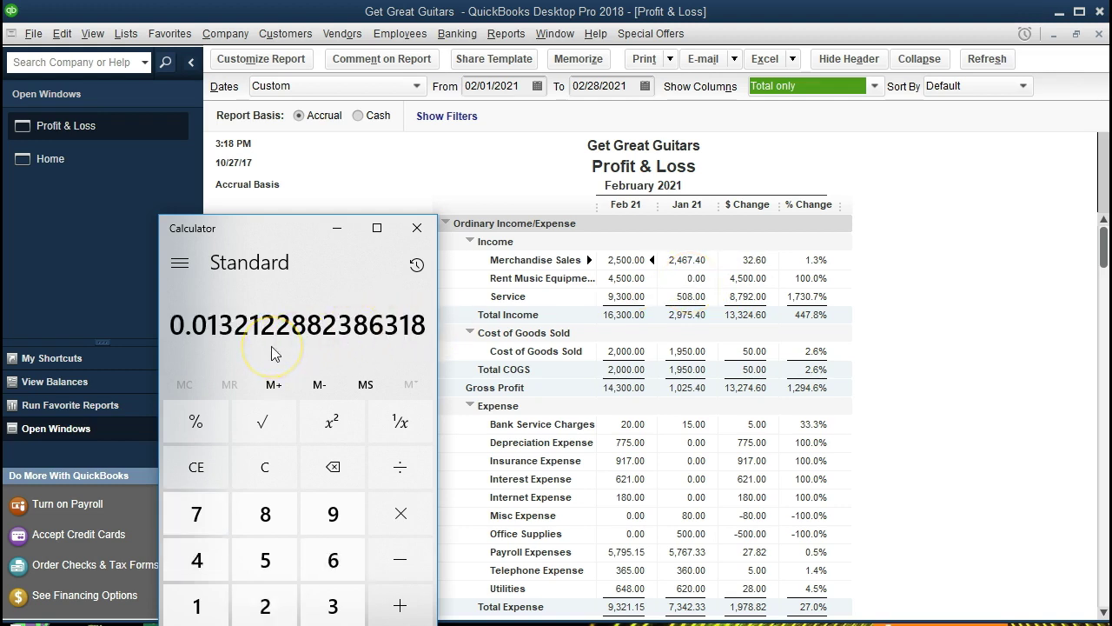
pyautogui.write('*100')
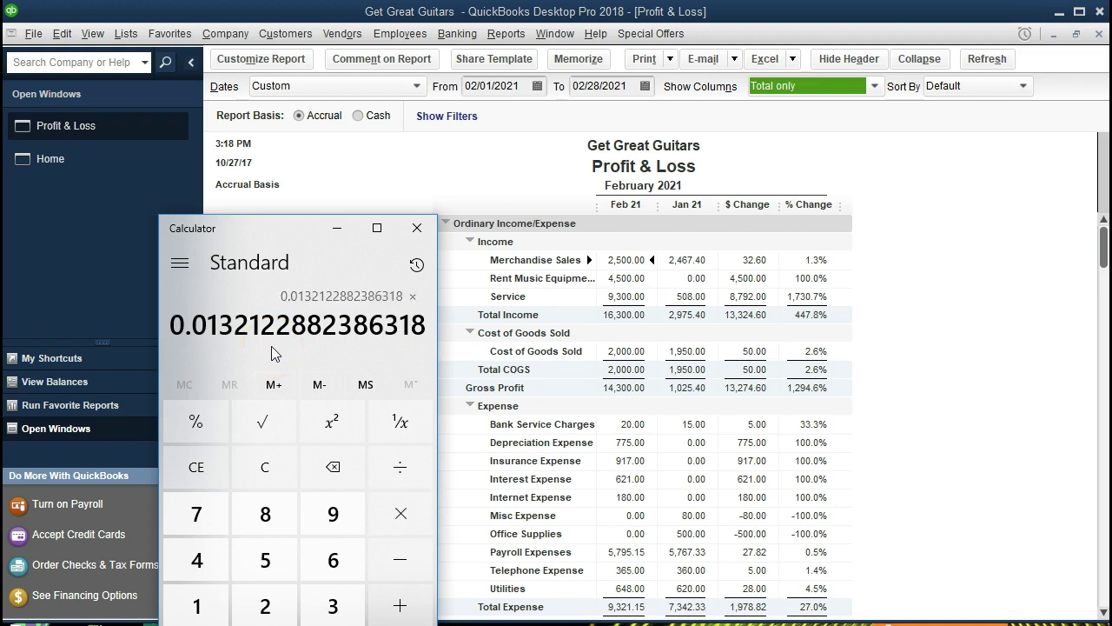
pyautogui.press('Return')
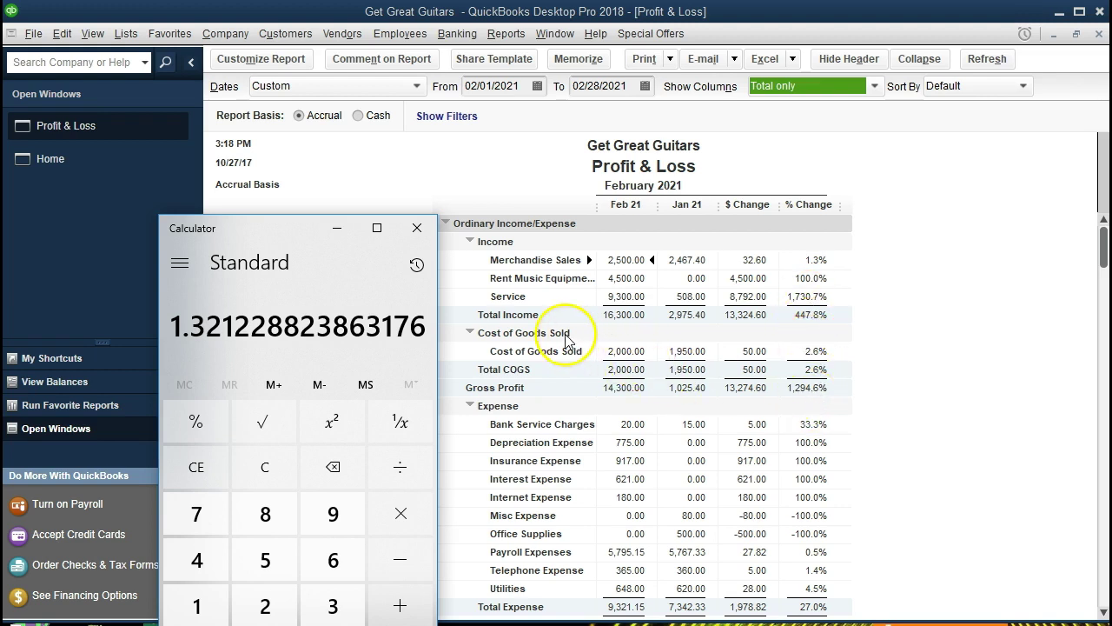
pyautogui.click(418, 229)
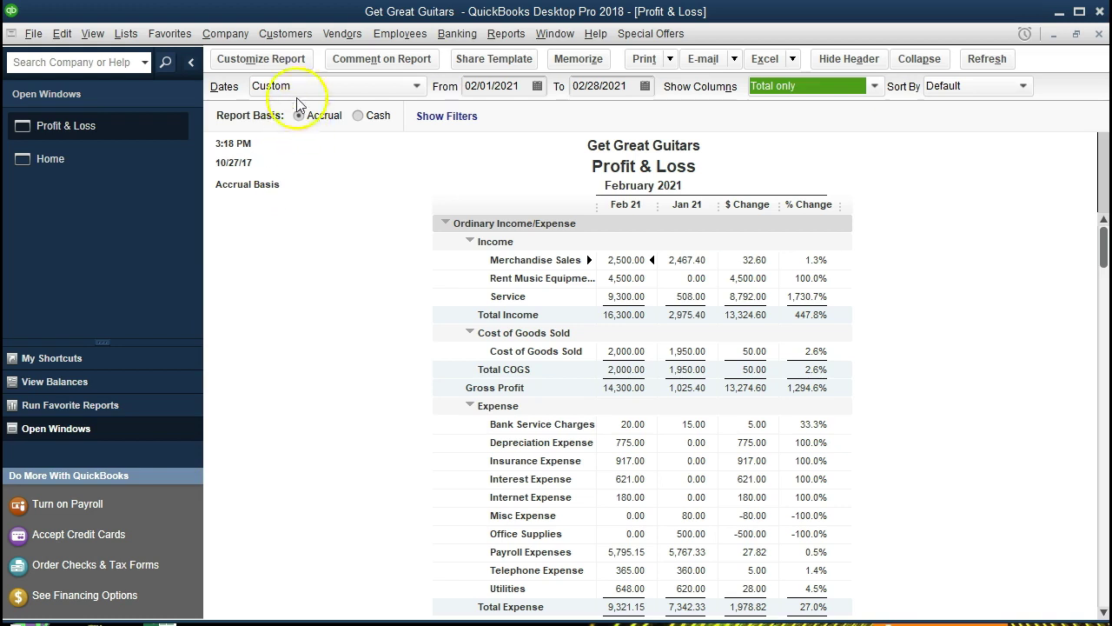
# - Hide the date prepared, time prepared and report basis from the report header
pyautogui.click(291, 68)
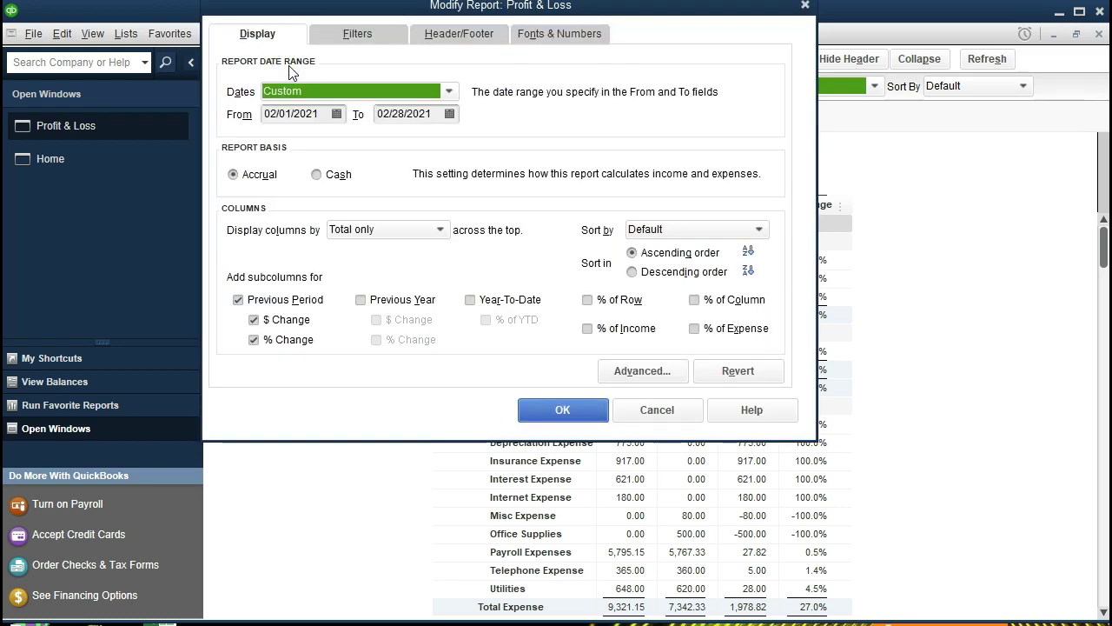
pyautogui.click(430, 39)
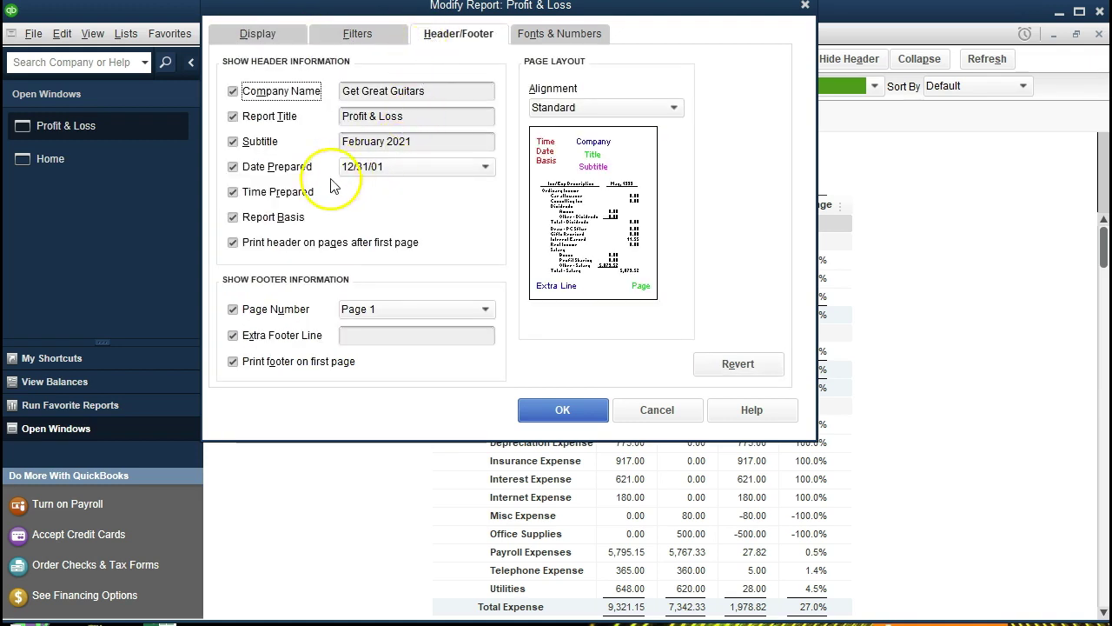
pyautogui.click(233, 167)
pyautogui.click(233, 192)
pyautogui.click(233, 217)
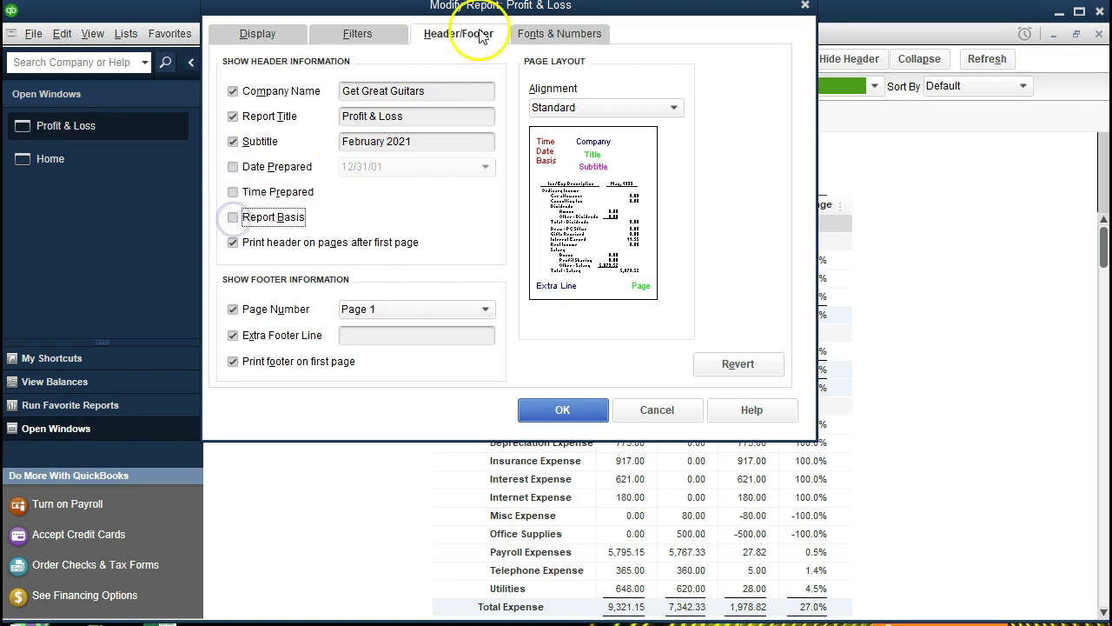
# - Add an extra footer line containing the preparer's name and apply the changes
pyautogui.moveTo(633, 19); pyautogui.dragTo(737, 135)
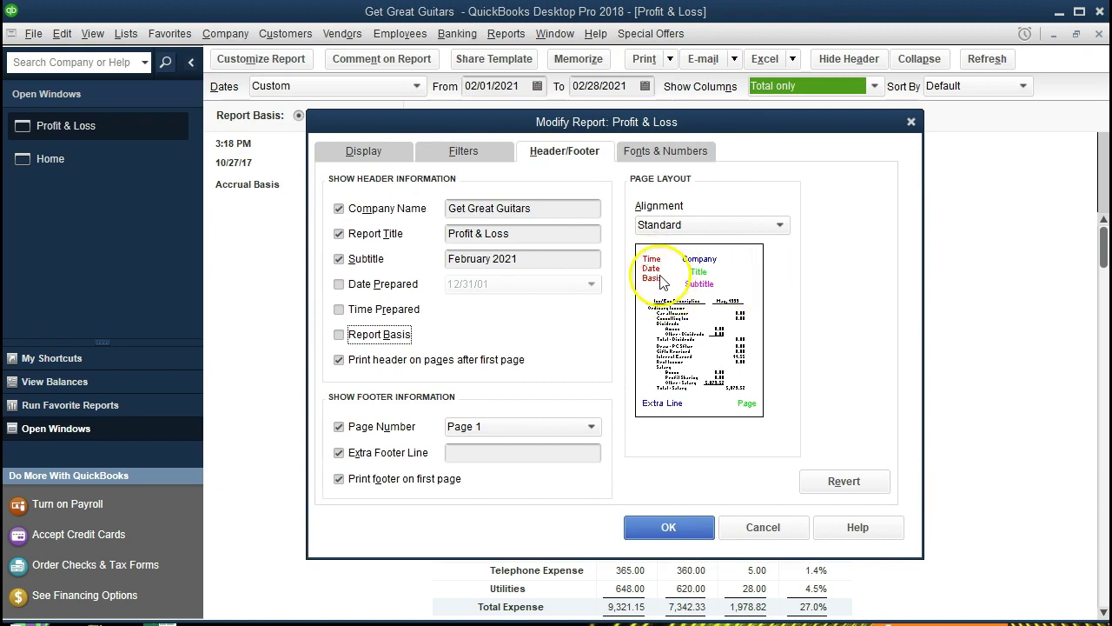
pyautogui.click(468, 452)
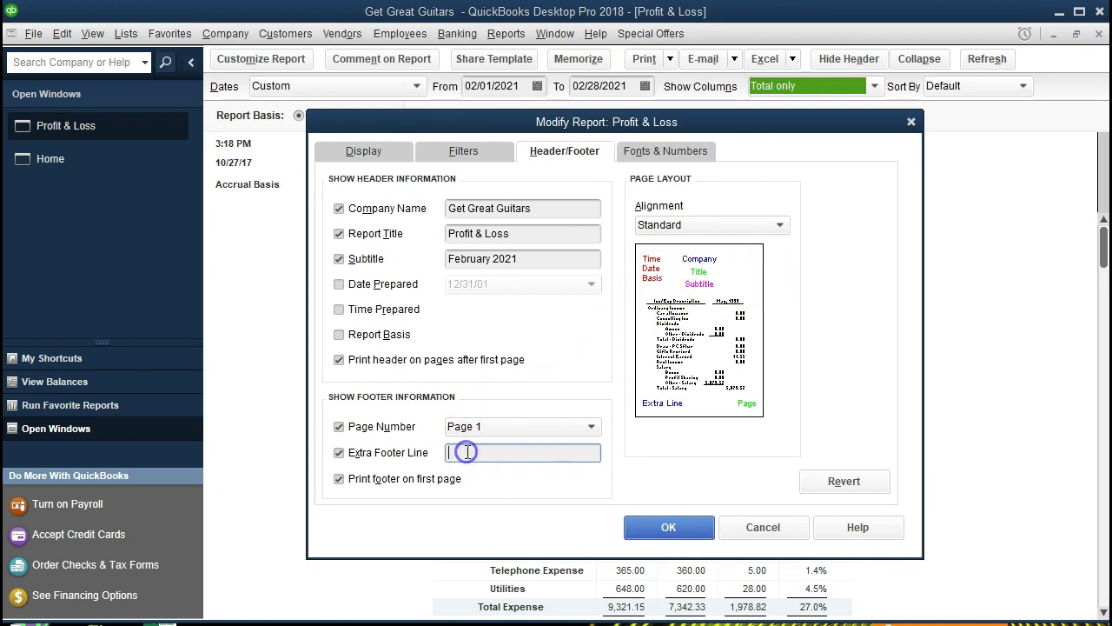
pyautogui.write('Eric Smith')
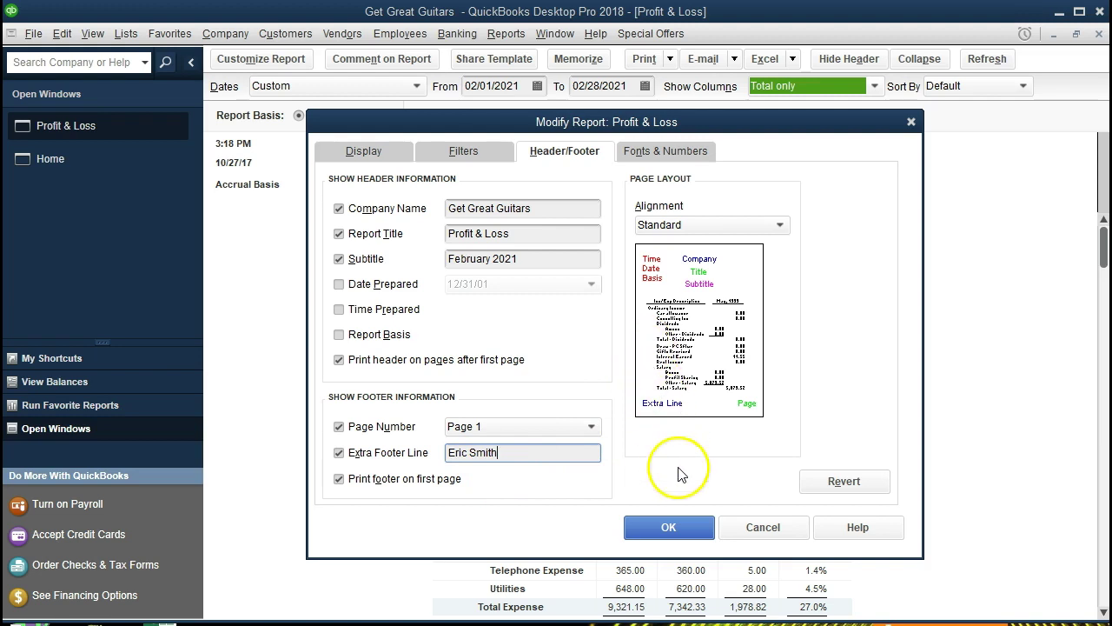
pyautogui.click(682, 527)
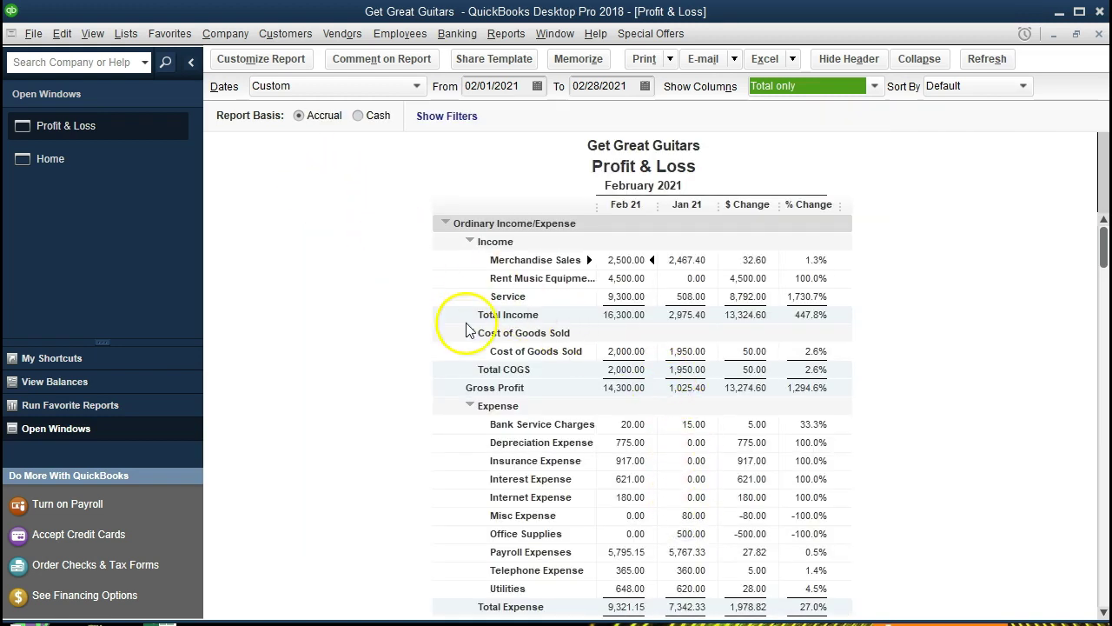
# - Start exporting the Profit & Loss via the Excel menu's Create New Worksheet option
pyautogui.scroll(-1, 474, 339)
pyautogui.scroll(-2, 474, 339)
pyautogui.scroll(3, 474, 339)
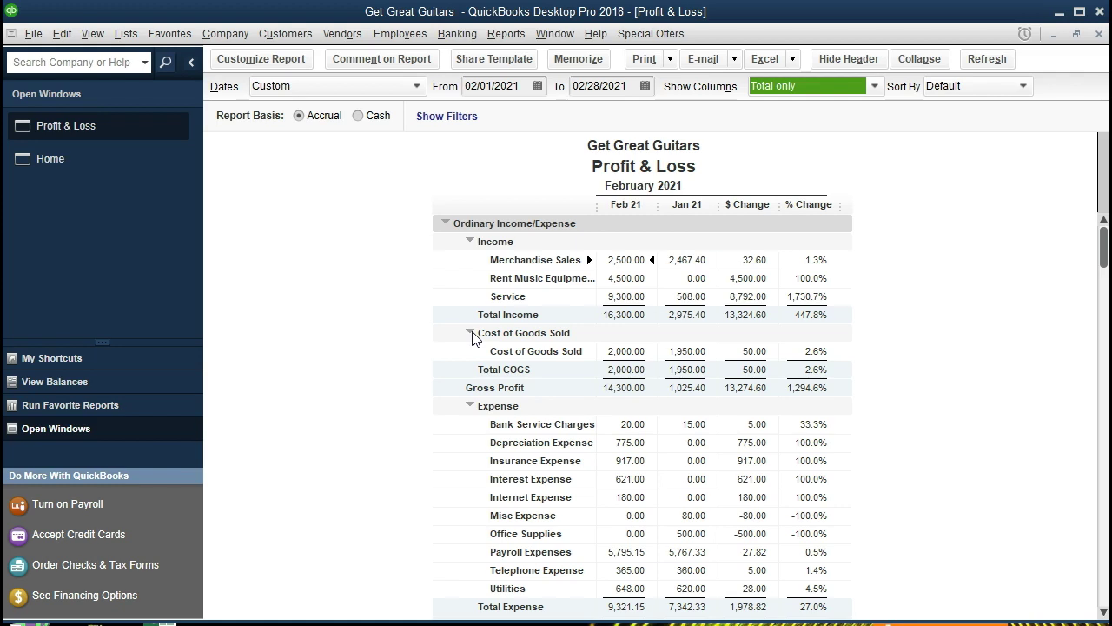
pyautogui.click(797, 63)
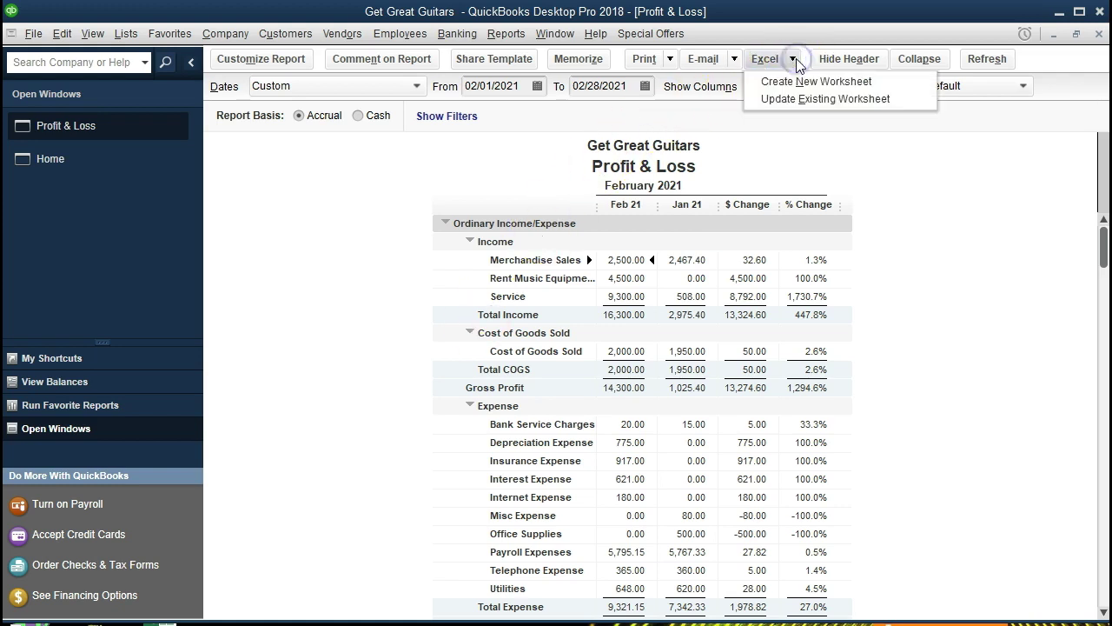
pyautogui.click(893, 85)
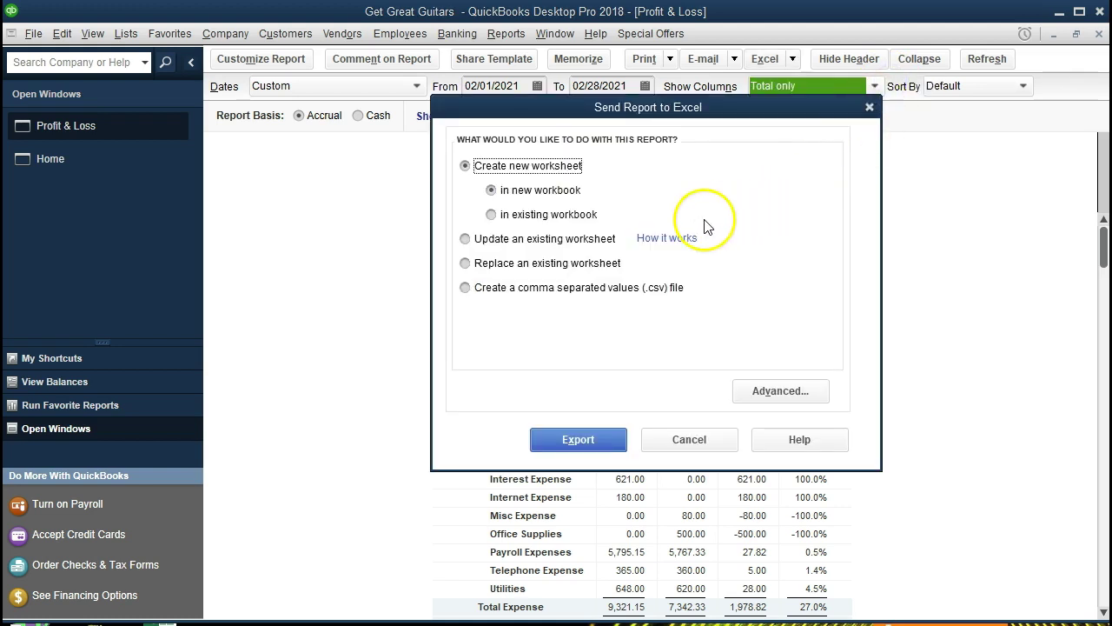
# - Export into the existing Section 3 Reports workbook under Get Great Guitars > Section 3
pyautogui.click(492, 214)
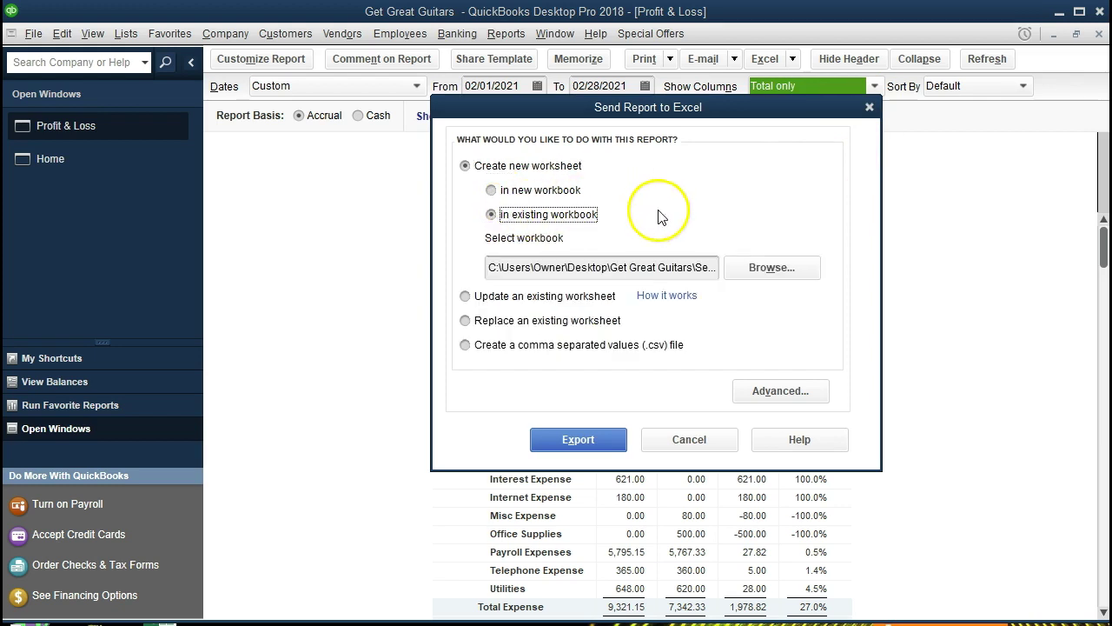
pyautogui.click(744, 268)
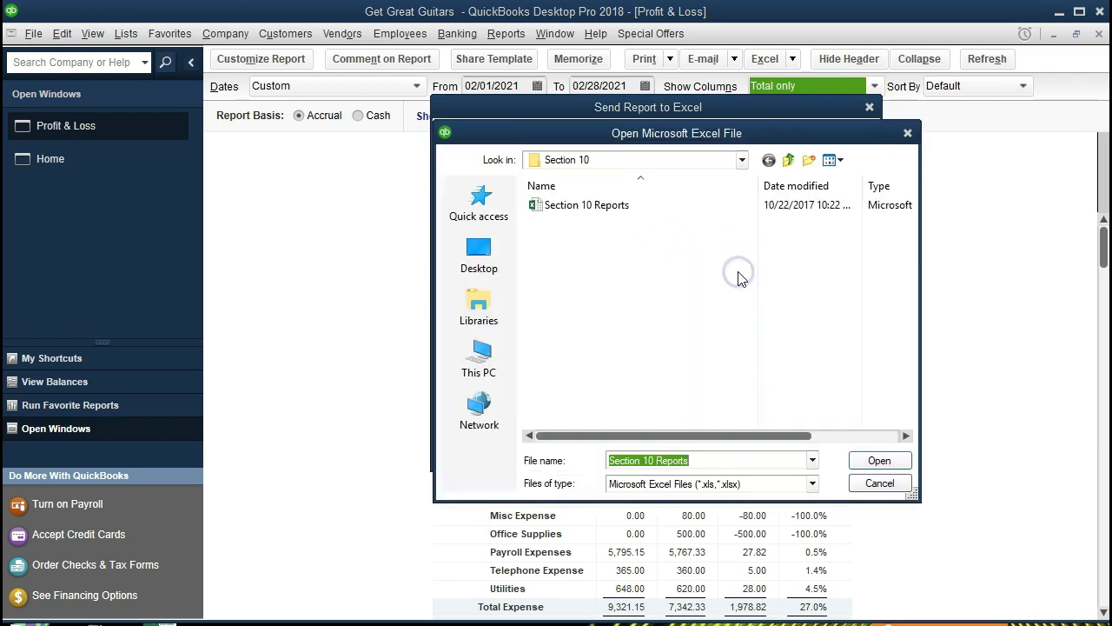
pyautogui.click(741, 161)
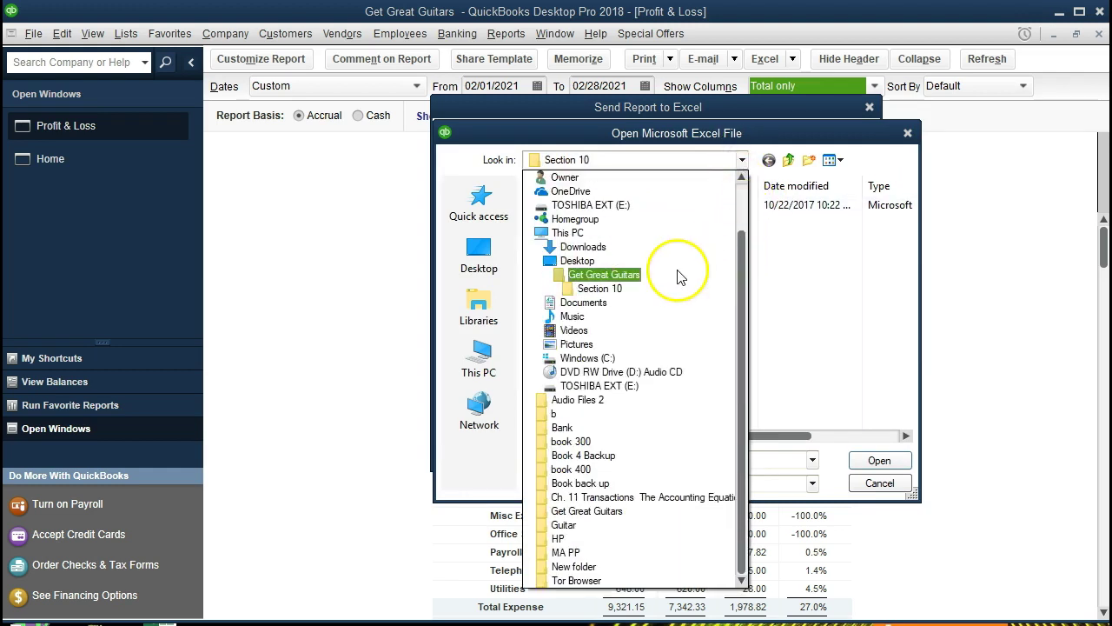
pyautogui.click(681, 276)
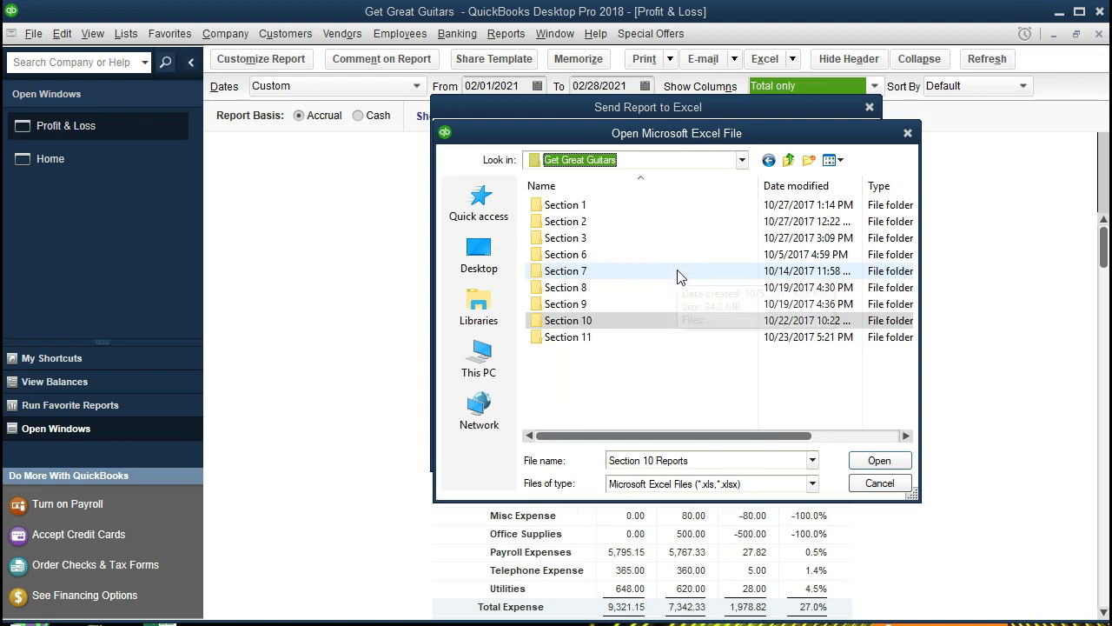
pyautogui.doubleClick(591, 245)
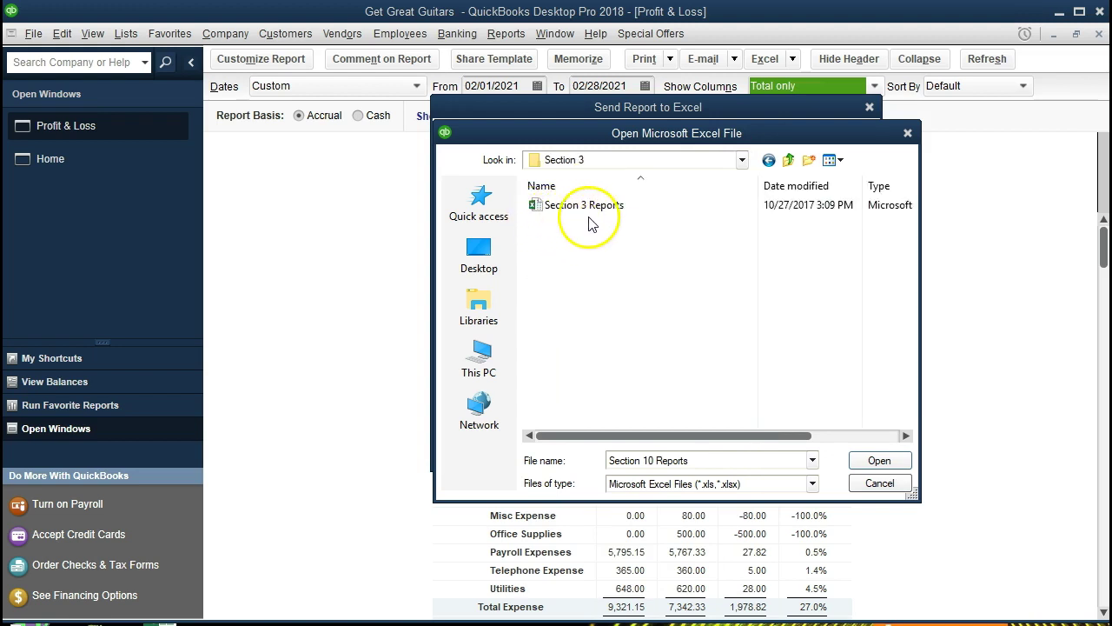
pyautogui.click(600, 211)
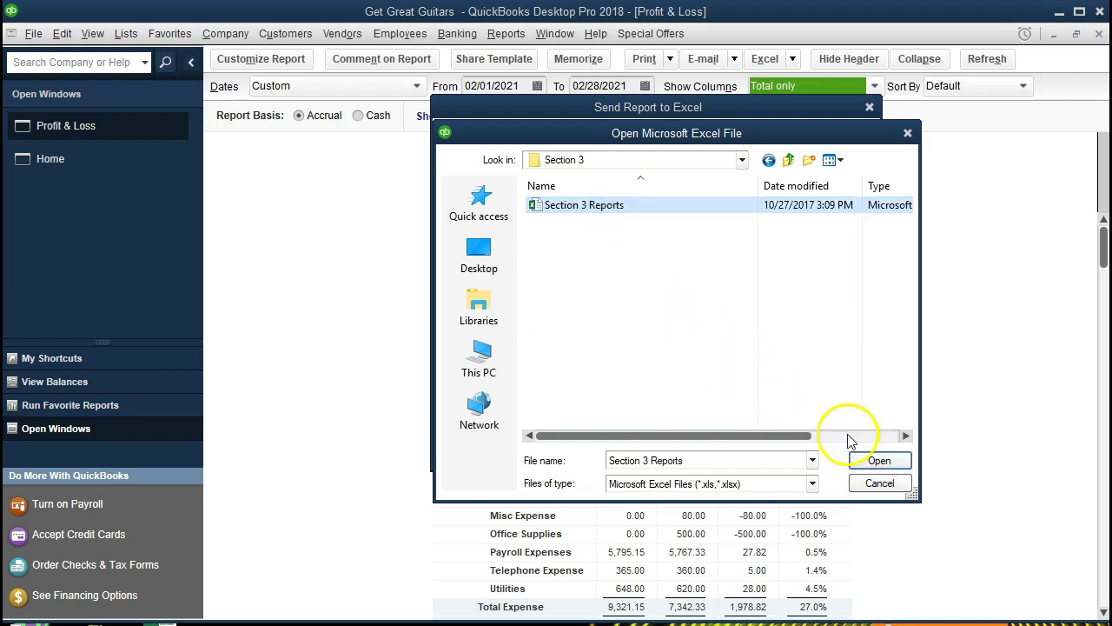
pyautogui.click(618, 208)
pyautogui.doubleClick(618, 208)
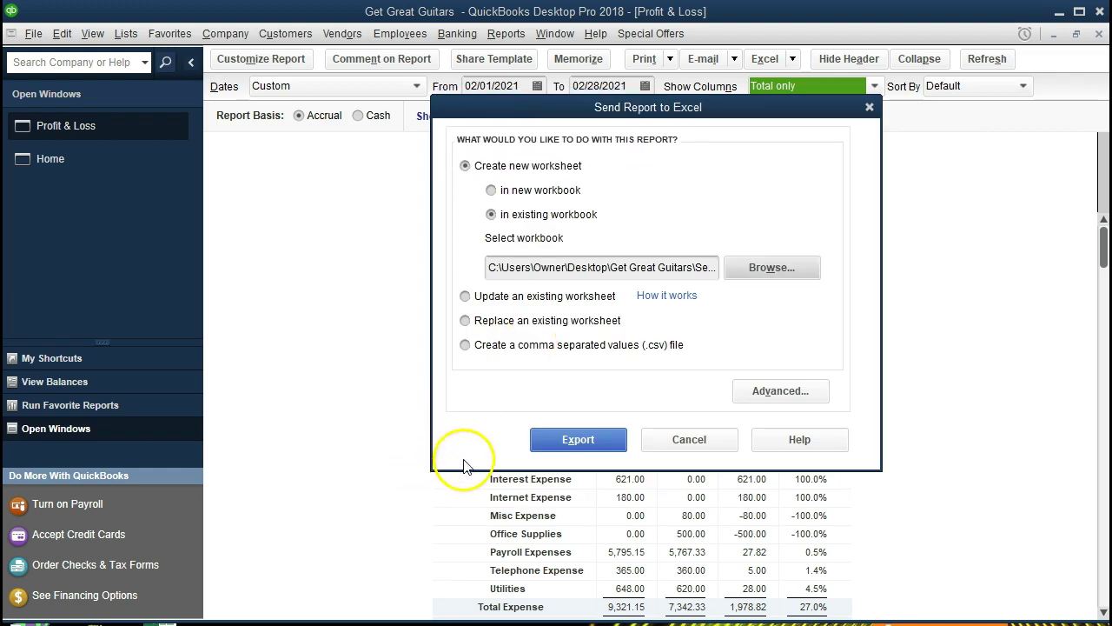
pyautogui.click(544, 439)
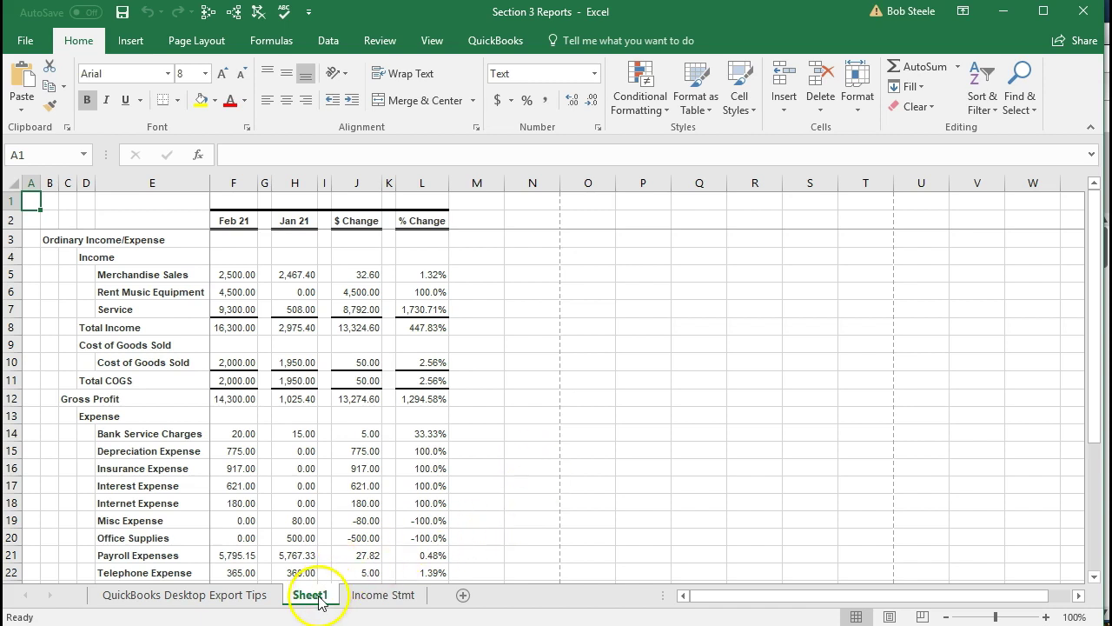
# - Move the exported Sheet1 tab so it sits right after the Income Stmt tab
pyautogui.moveTo(359, 606)
pyautogui.mouseDown()
pyautogui.moveTo(426, 598)
pyautogui.moveTo(298, 607)
pyautogui.moveTo(393, 601)
pyautogui.mouseUp()
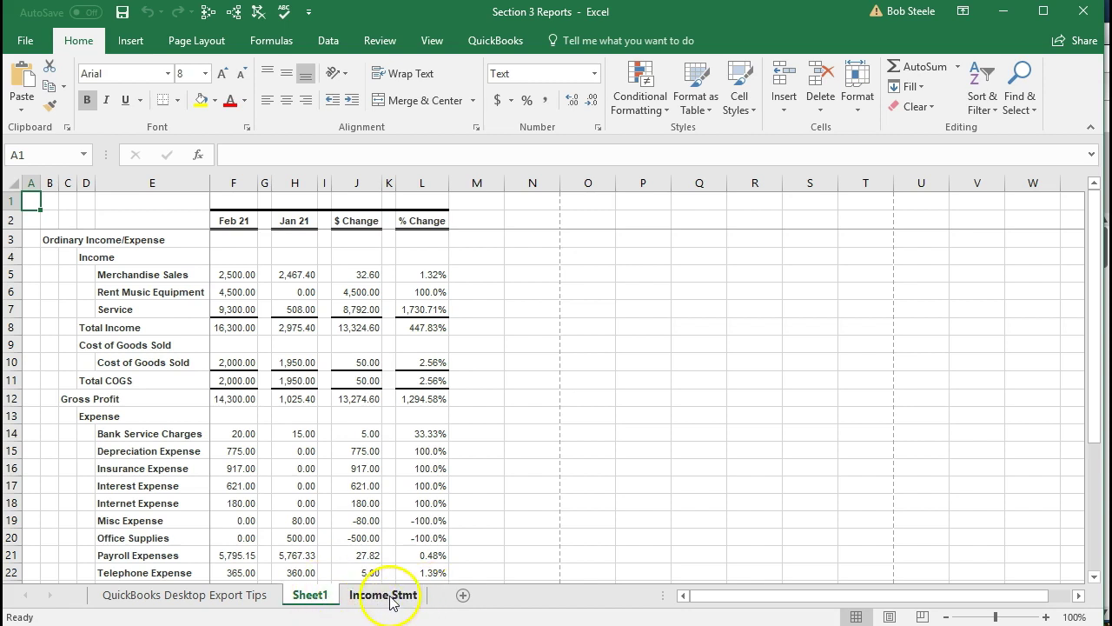
pyautogui.click(307, 598)
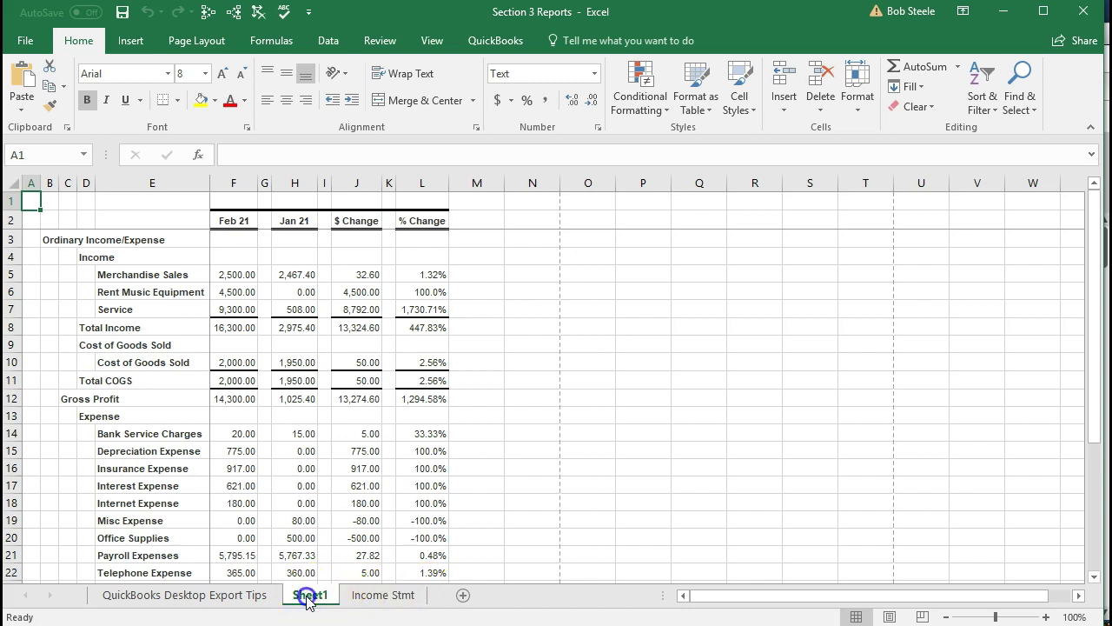
pyautogui.moveTo(308, 598); pyautogui.dragTo(441, 597)
# - Rename the exported sheet to 'Comp P&L'
pyautogui.doubleClick(405, 598)
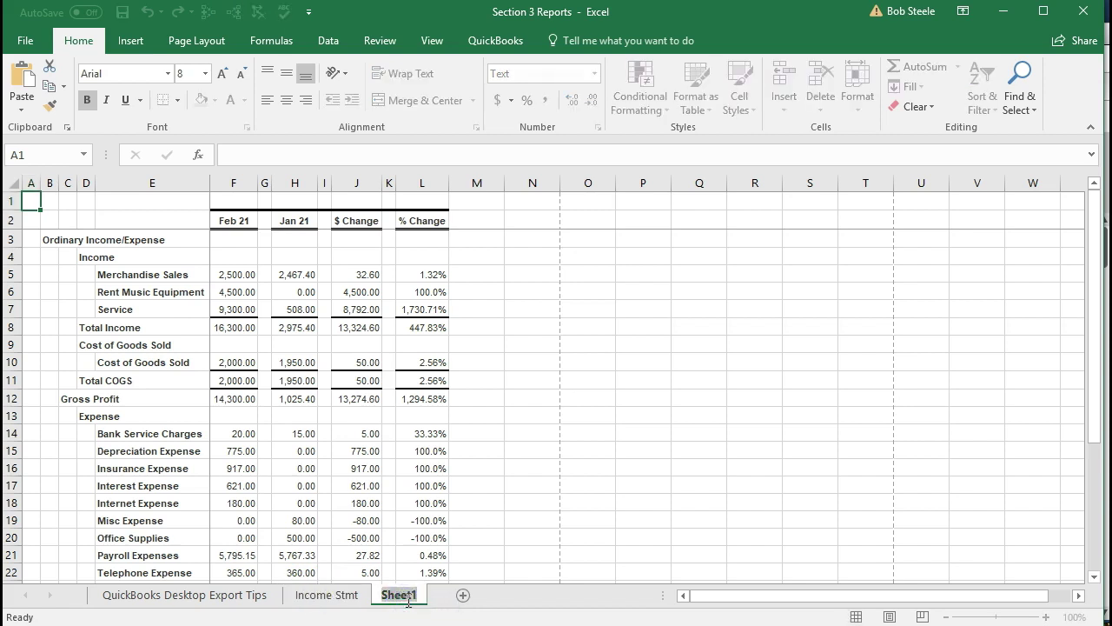
pyautogui.click(508, 518)
pyautogui.write('Co')
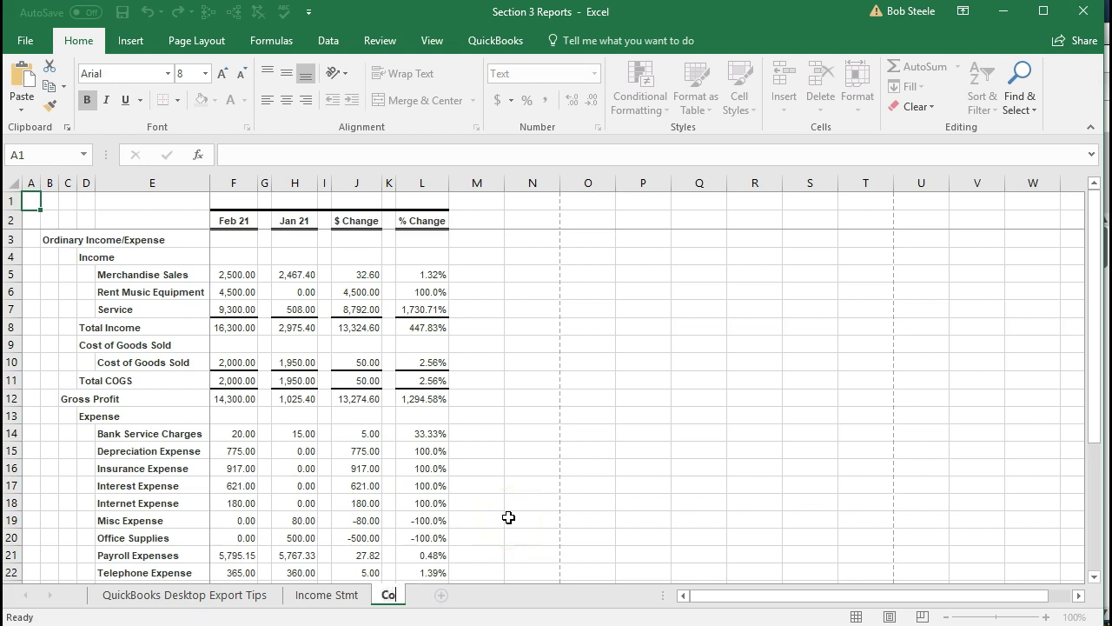
pyautogui.write('mp P')
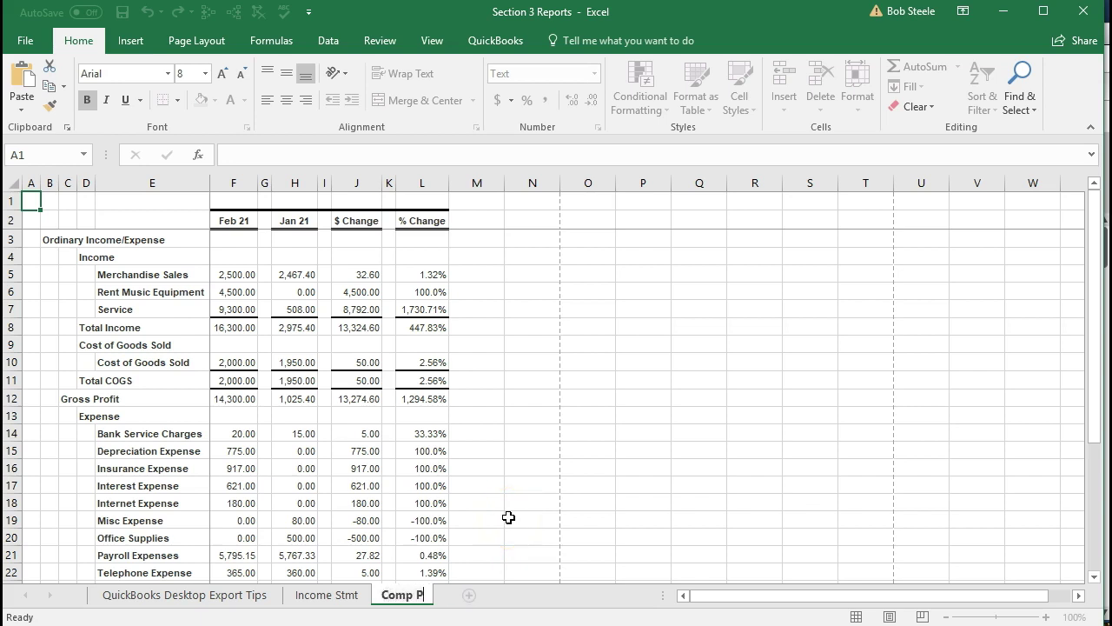
pyautogui.write('&L')
pyautogui.click(508, 517)
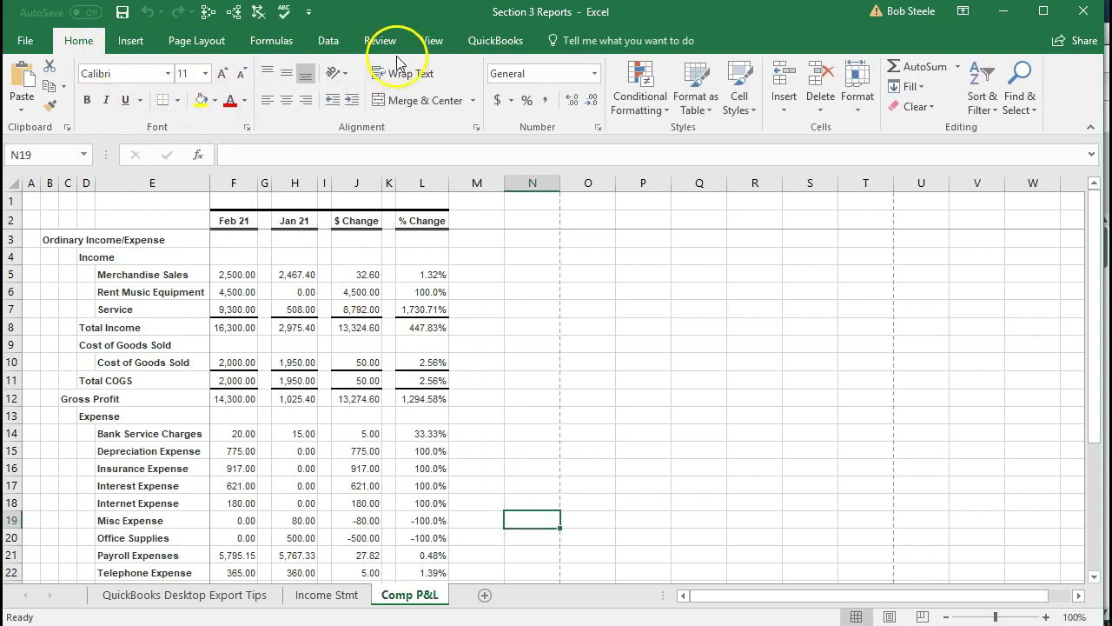
# - Switch the Comp P&L sheet to Page Layout view and inspect the page header
pyautogui.click(429, 43)
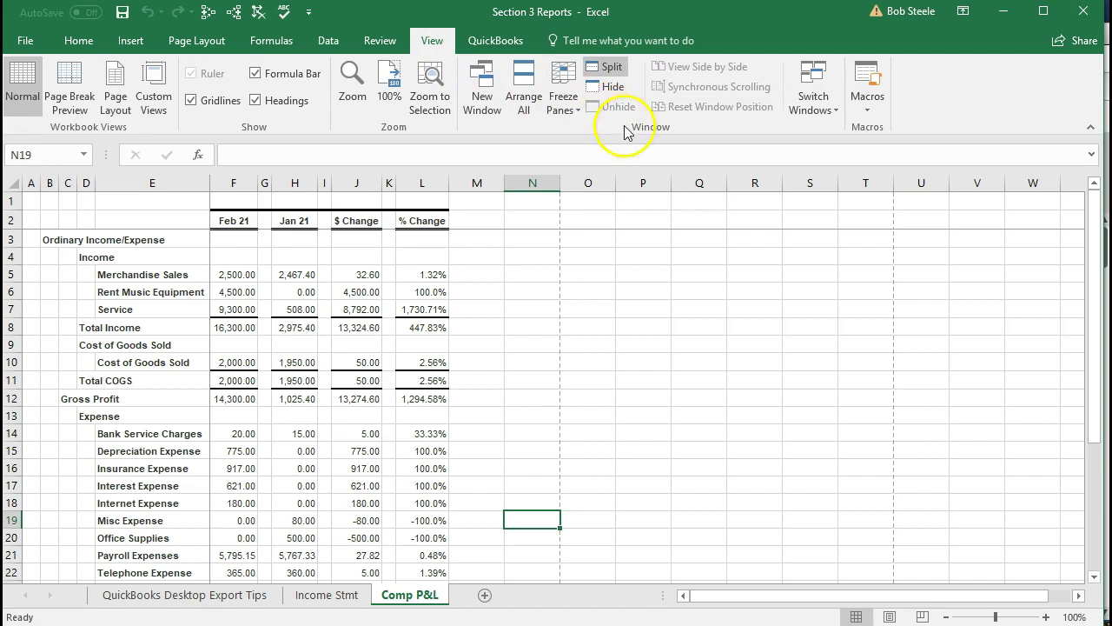
pyautogui.click(617, 70)
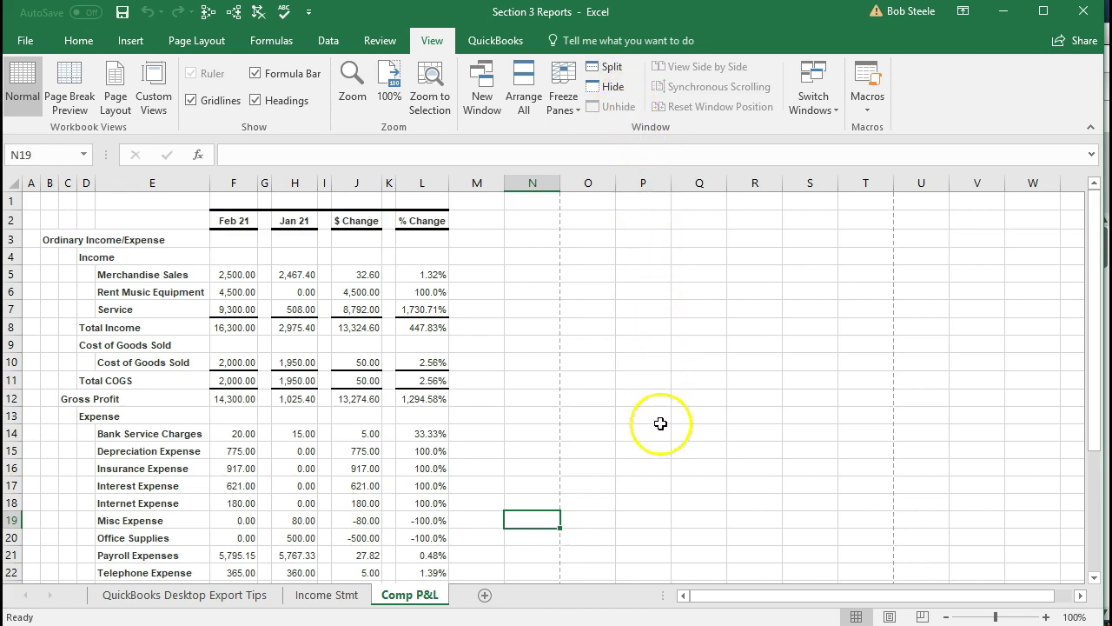
pyautogui.click(890, 617)
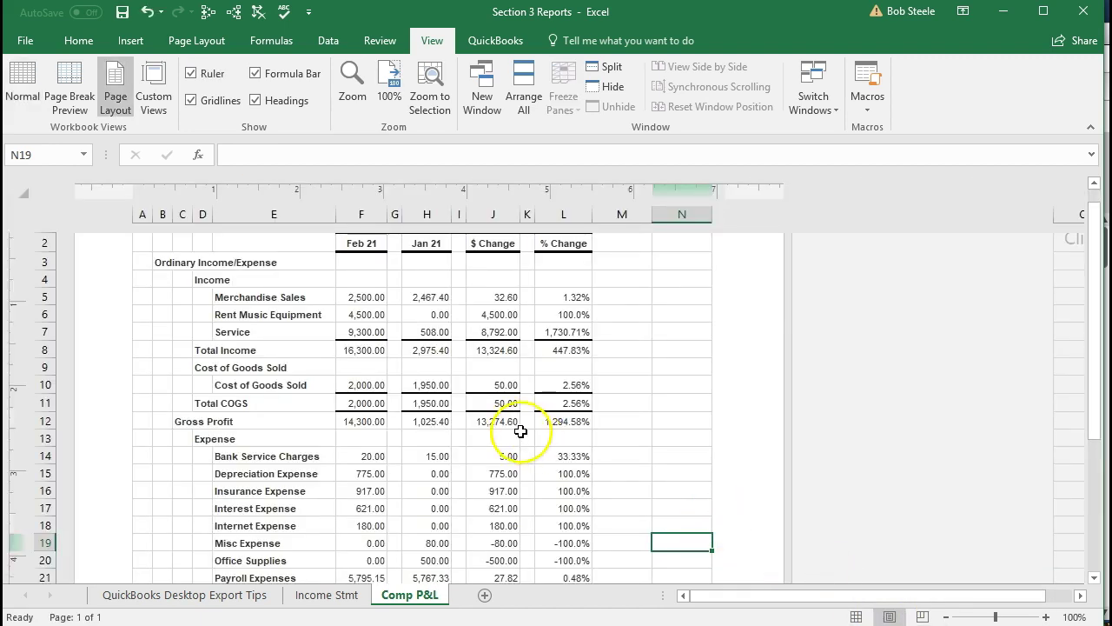
pyautogui.scroll(2, 522, 427)
pyautogui.click(430, 293)
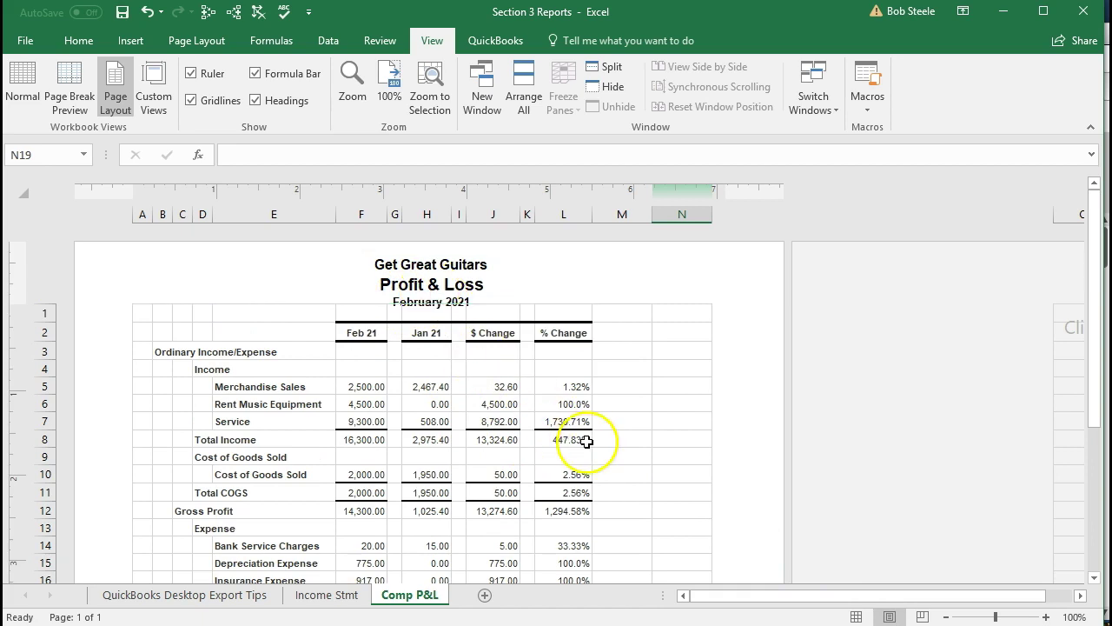
# - Scroll through the page to check the custom footer, then return to Normal view
pyautogui.scroll(-6, 589, 441)
pyautogui.scroll(-5, 589, 440)
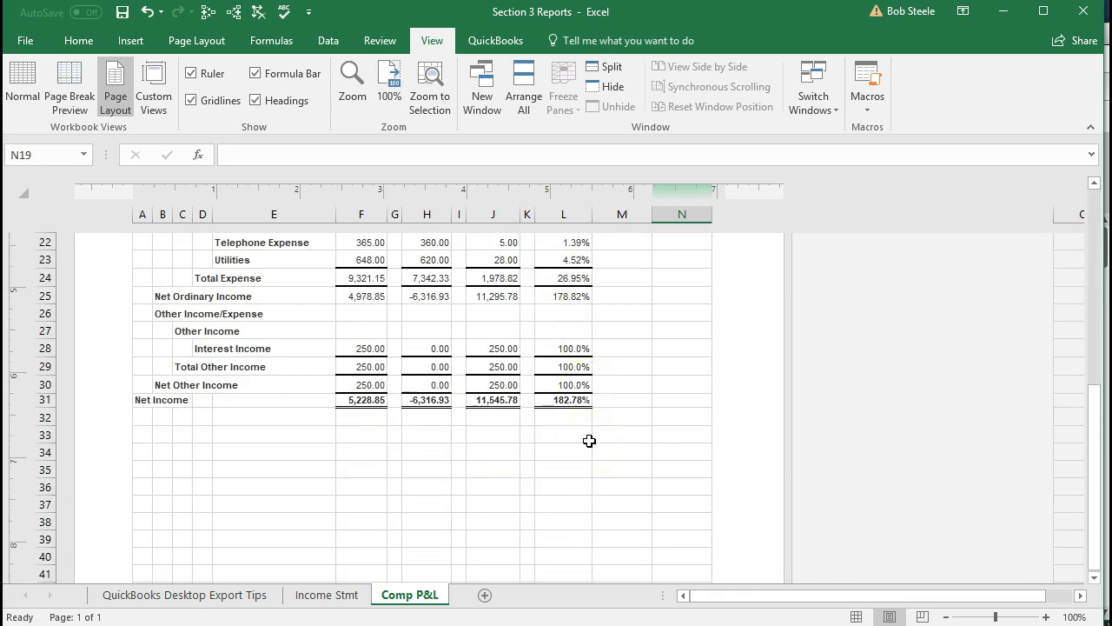
pyautogui.scroll(10, 589, 440)
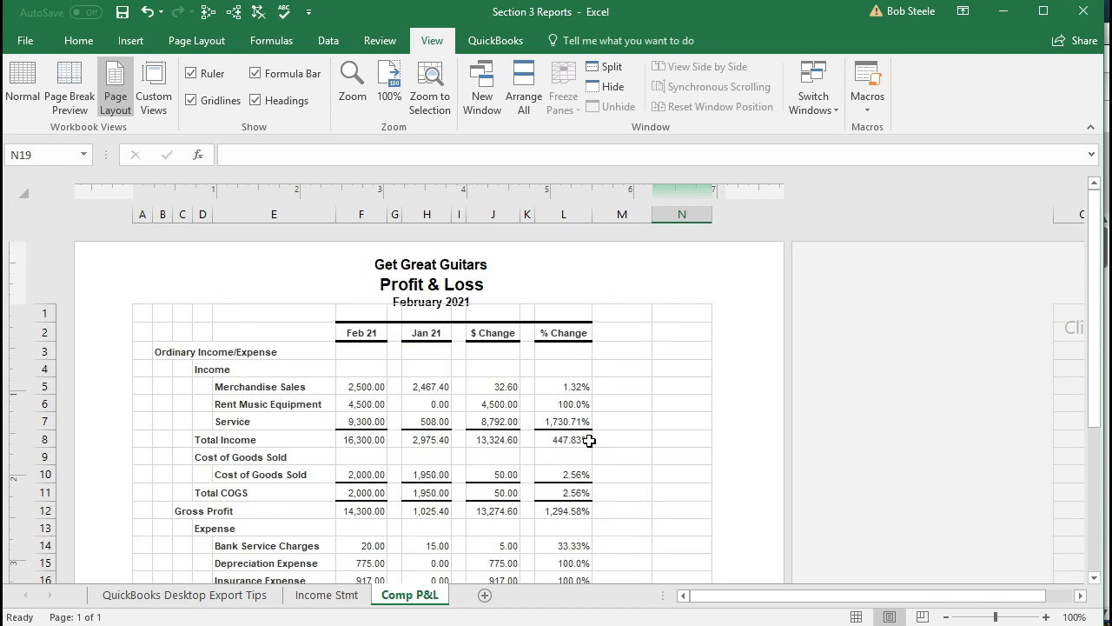
pyautogui.click(856, 616)
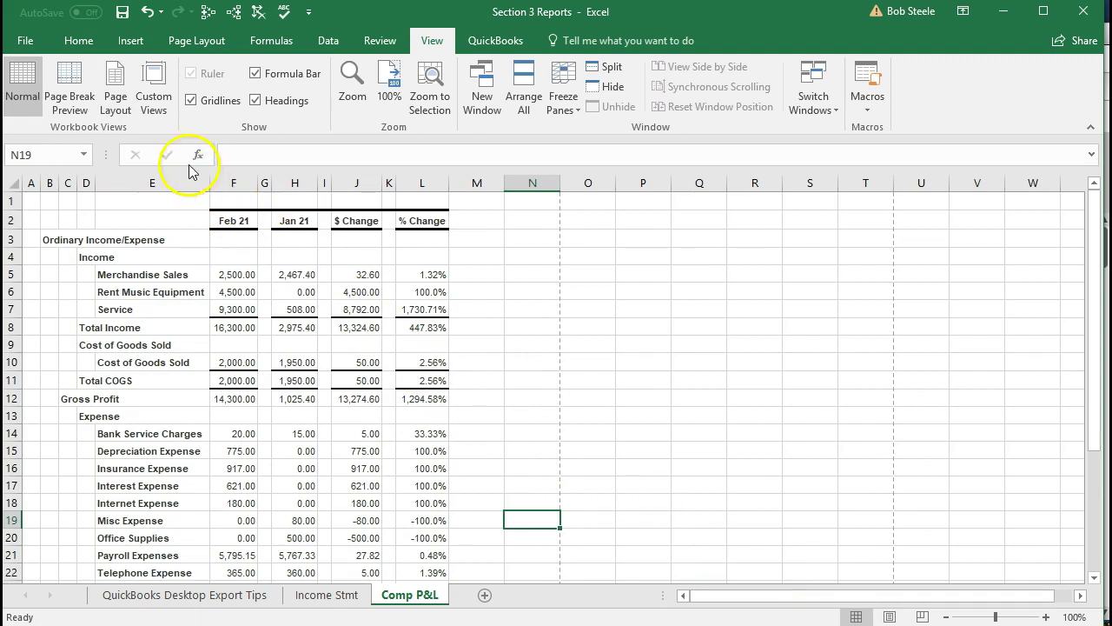
# - Save Section 3 Reports as a macro-free workbook and close Excel
pyautogui.click(123, 13)
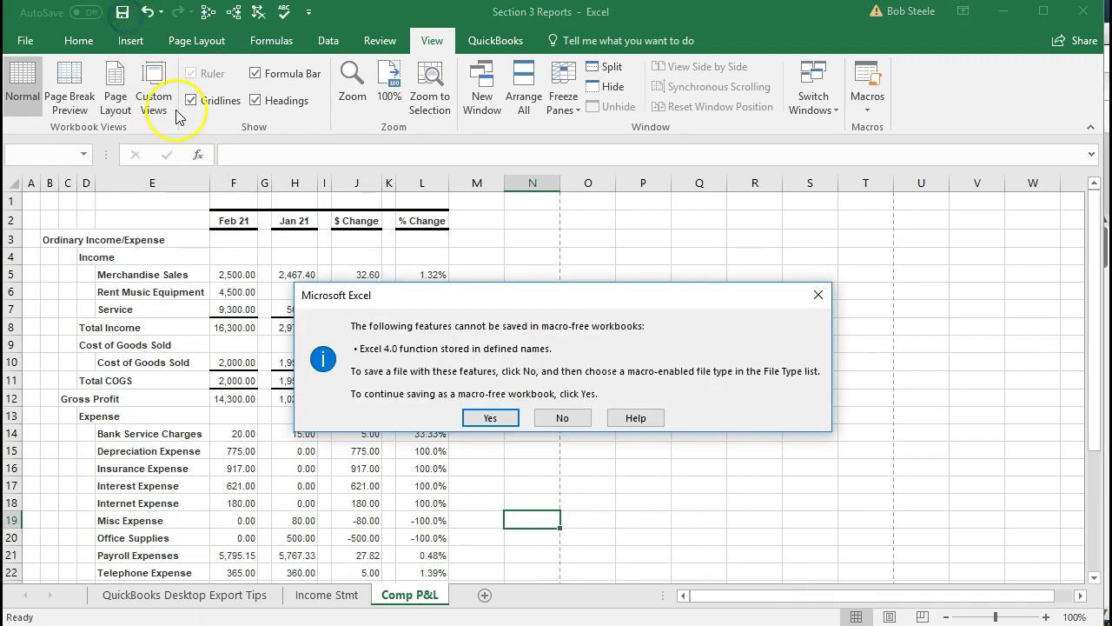
pyautogui.click(490, 417)
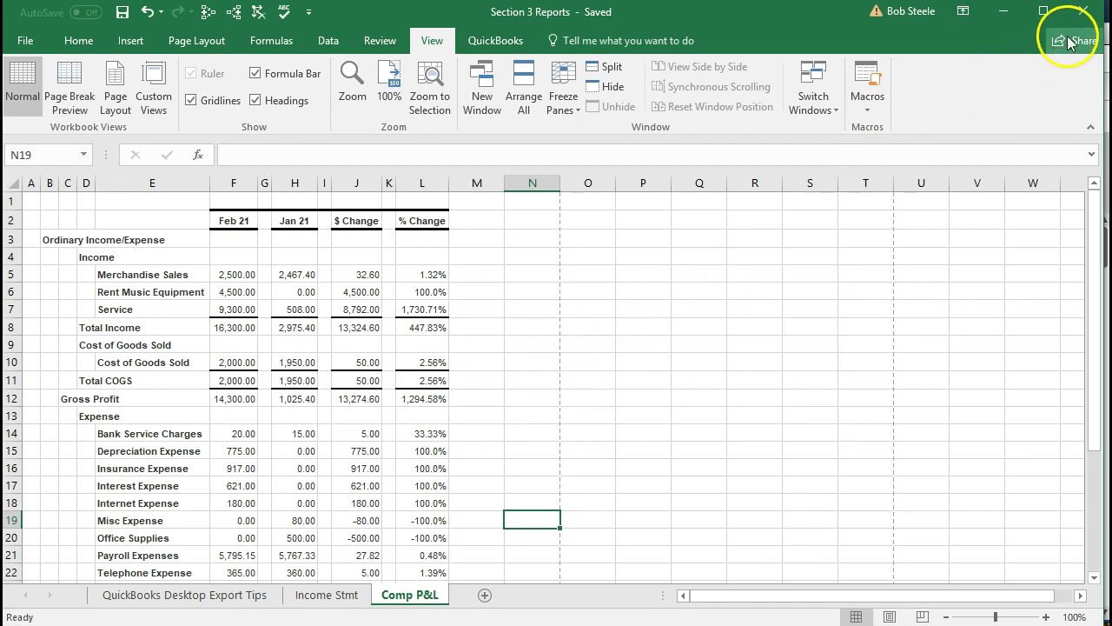
pyautogui.click(1082, 12)
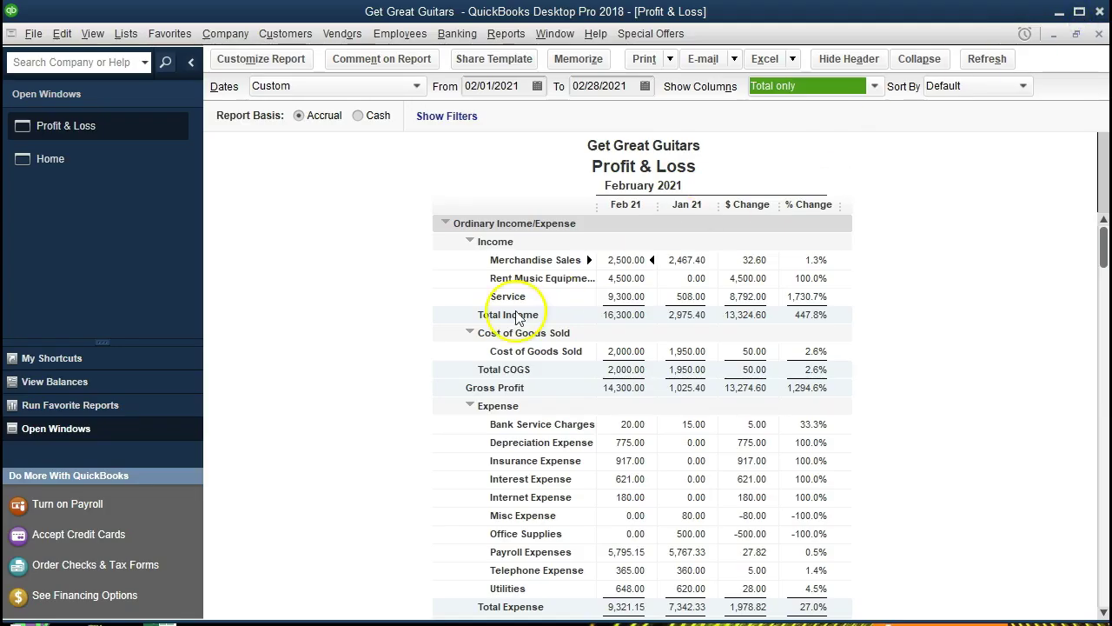